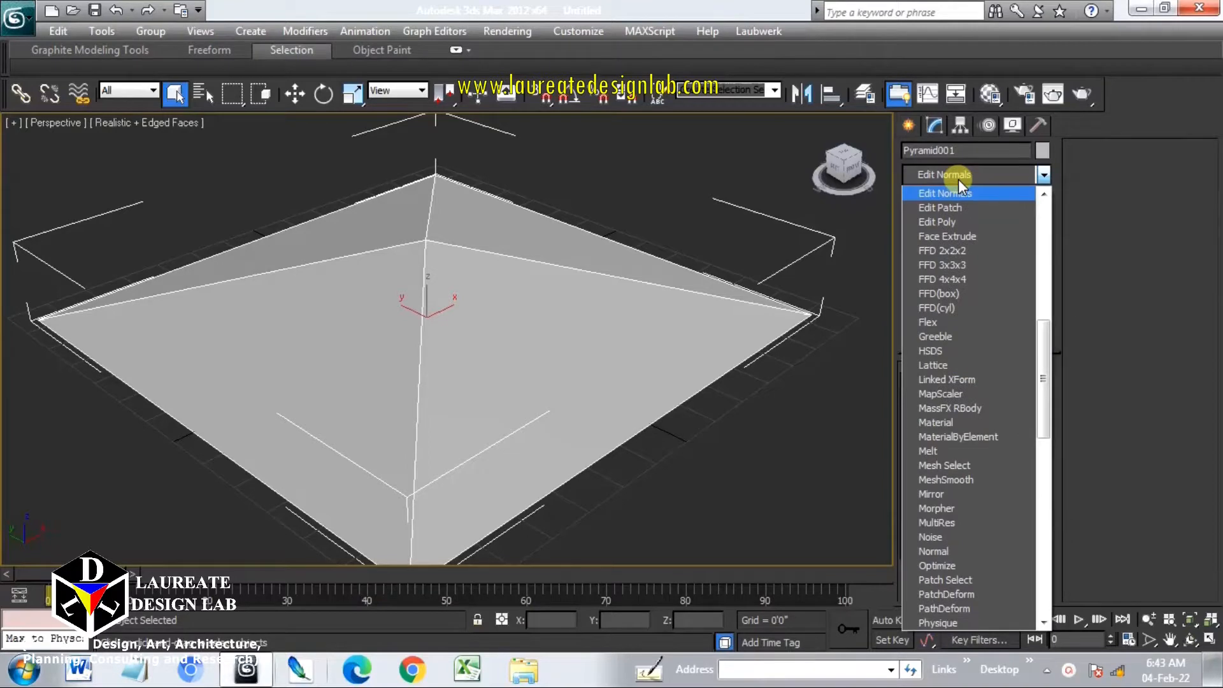
Apply an Edit Poly modifier to the pyramid and switch to polygon sub-object mode
click(953, 221)
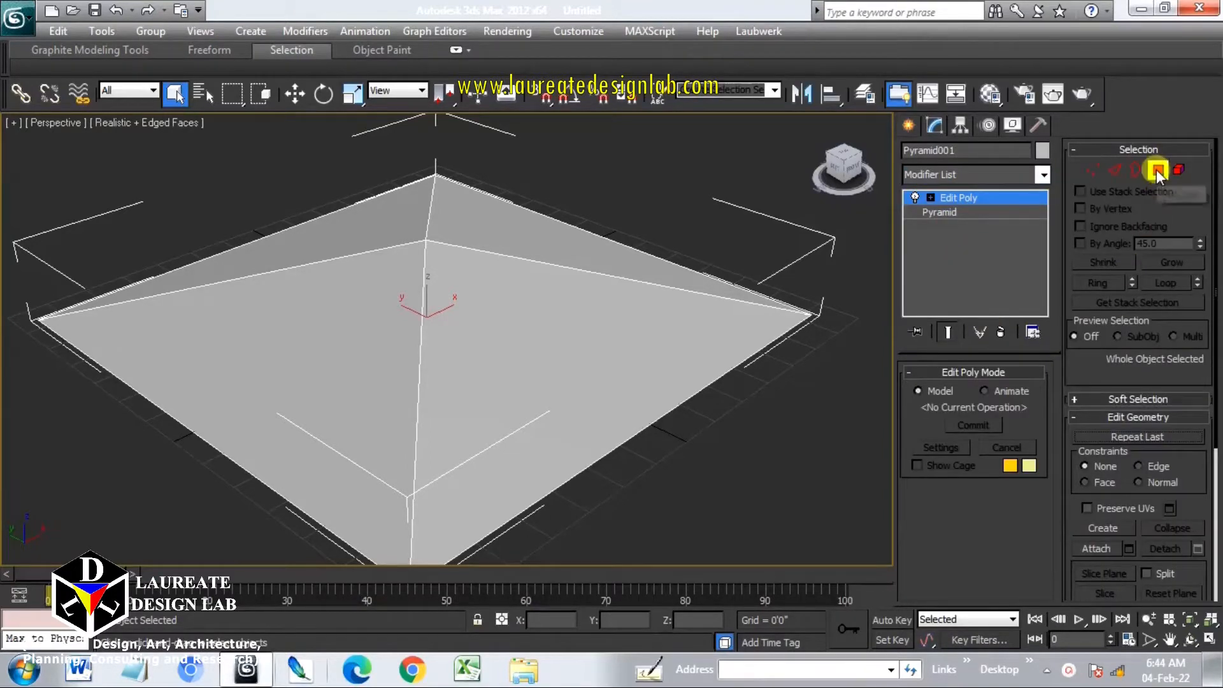
click(1156, 169)
Select the pyramid's front-right face and assign it material ID 1
click(533, 313)
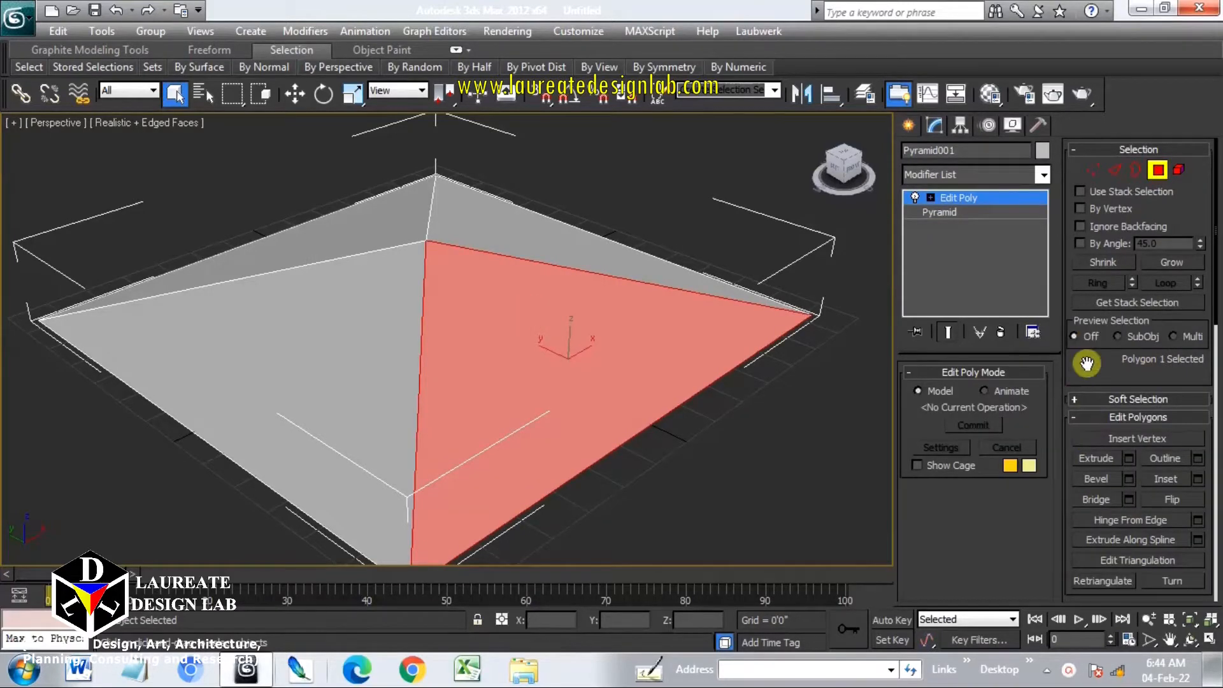
drag(1087, 363, 1137, 8)
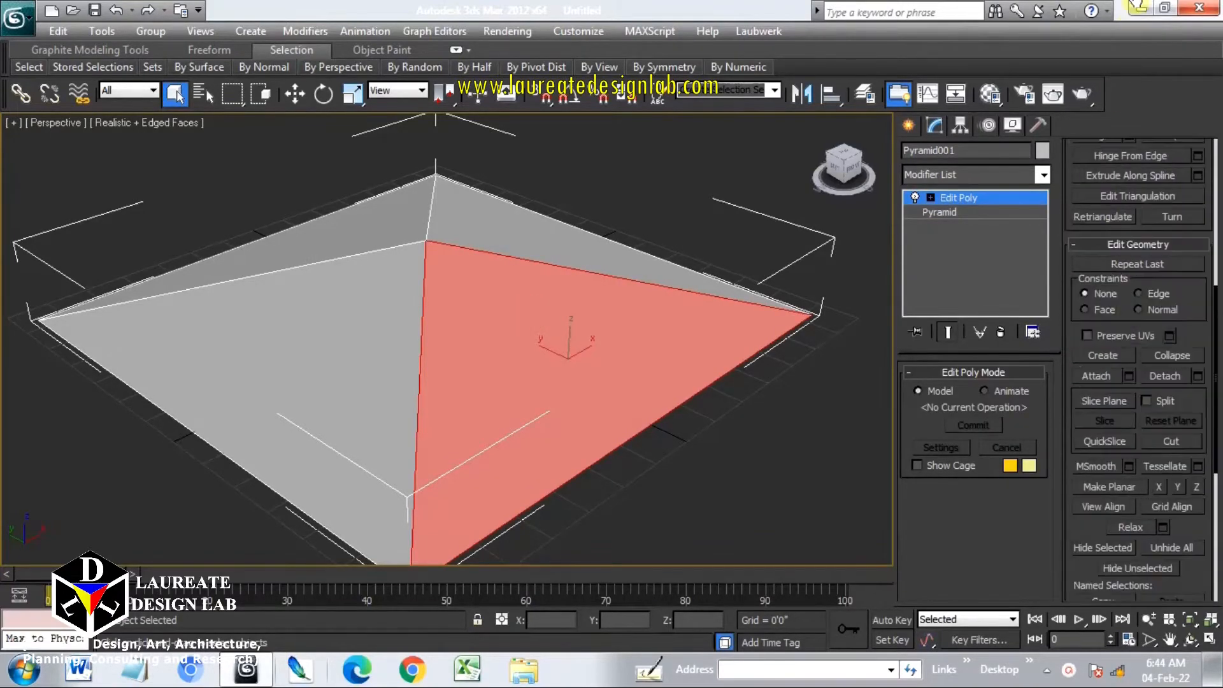
drag(1093, 532, 1088, 255)
click(1156, 381)
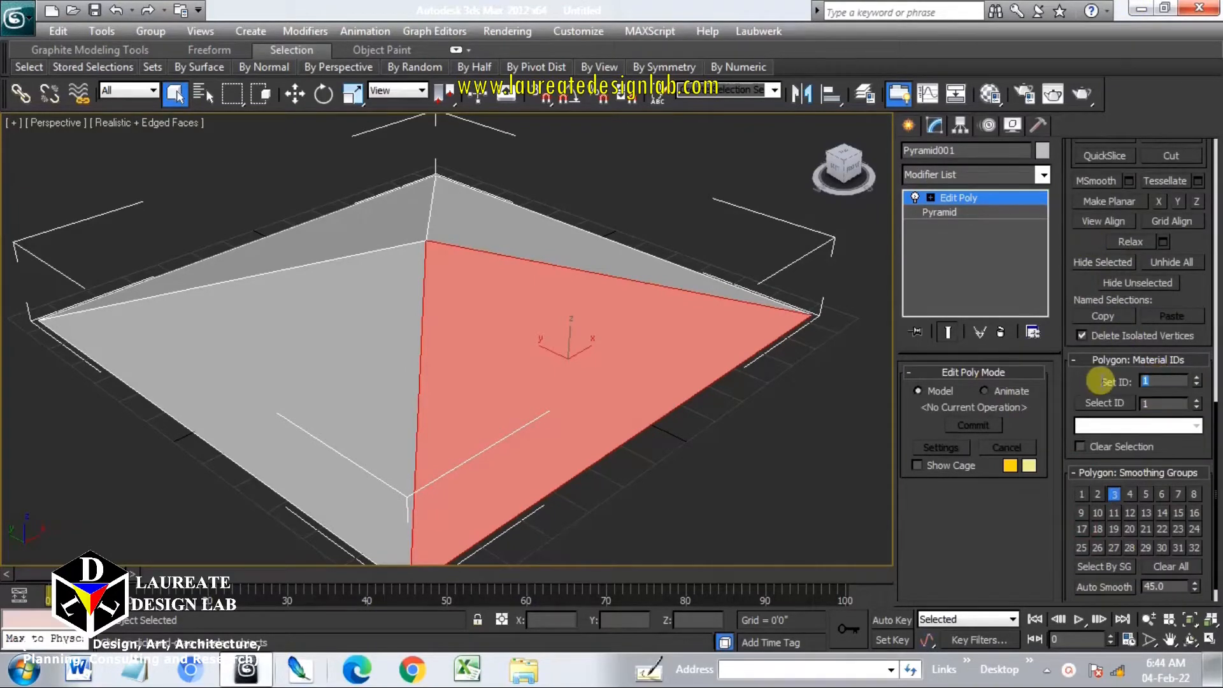
Select the back-right face of the pyramid and set its material ID to 2
click(519, 224)
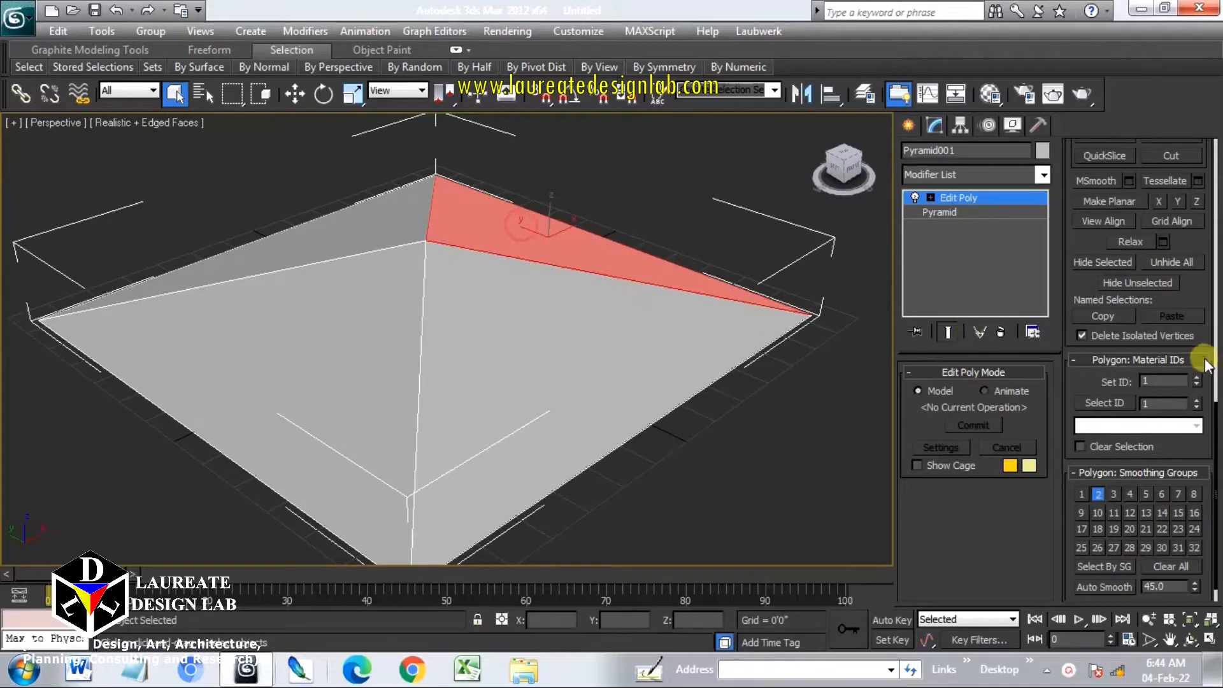
click(1157, 381)
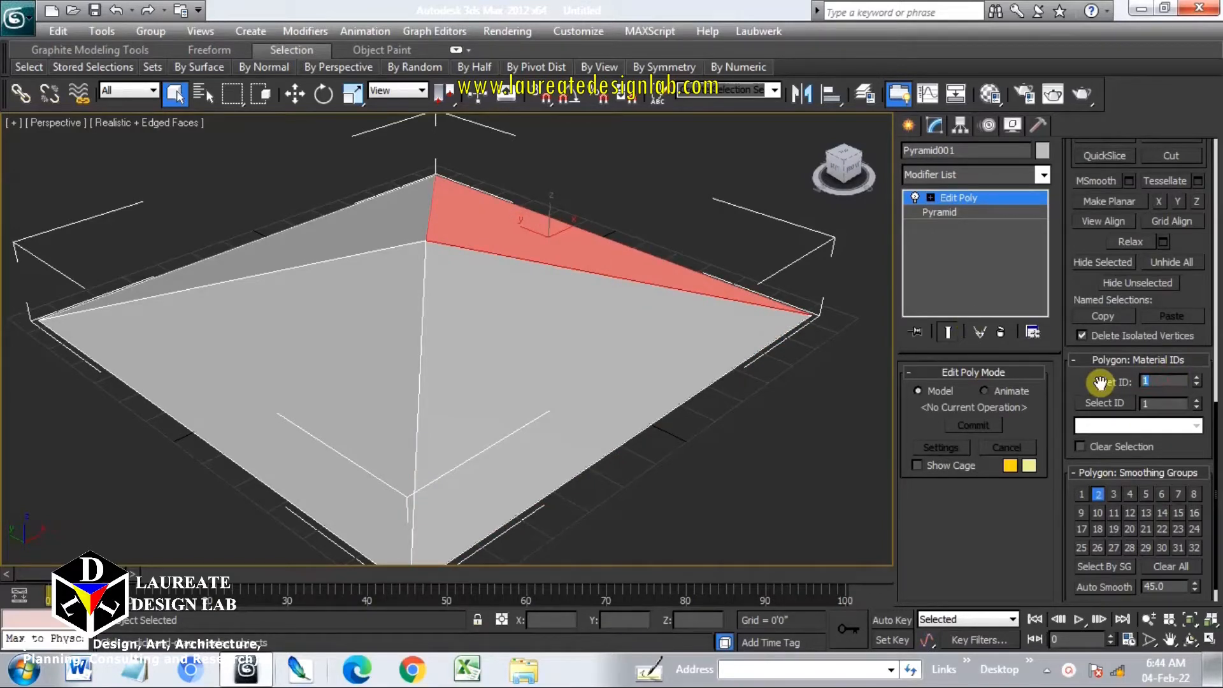
key(Return)
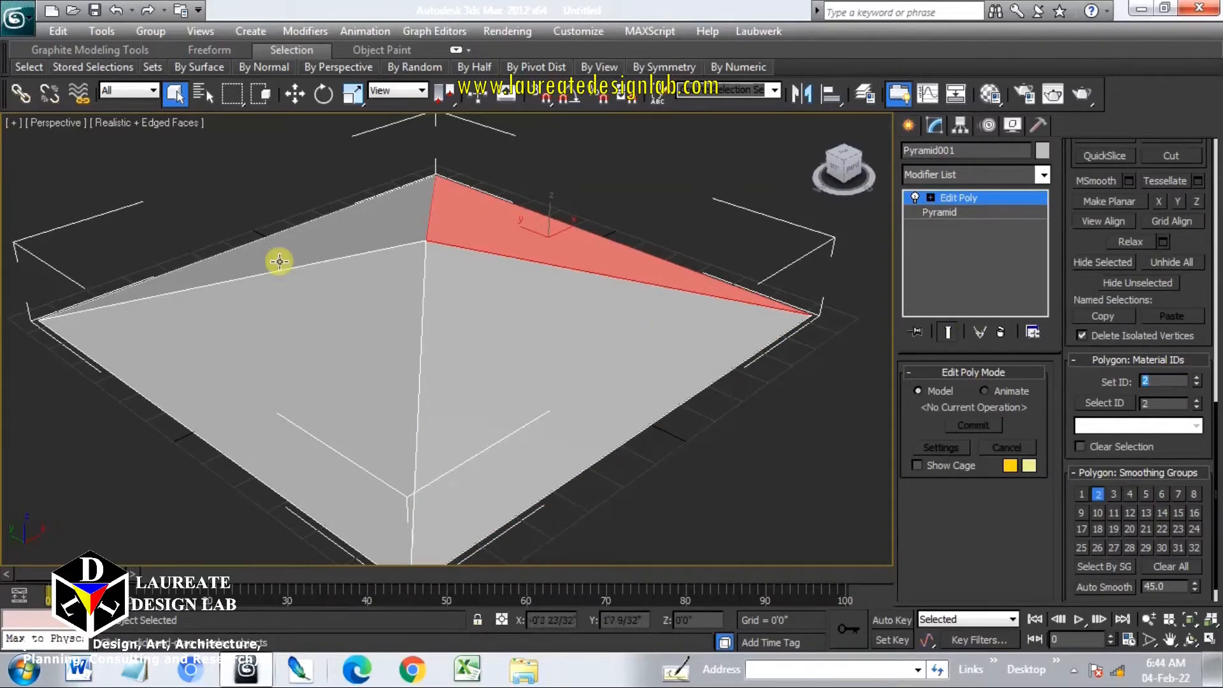
Select the back-left face of the pyramid and set its material ID to 3
click(312, 243)
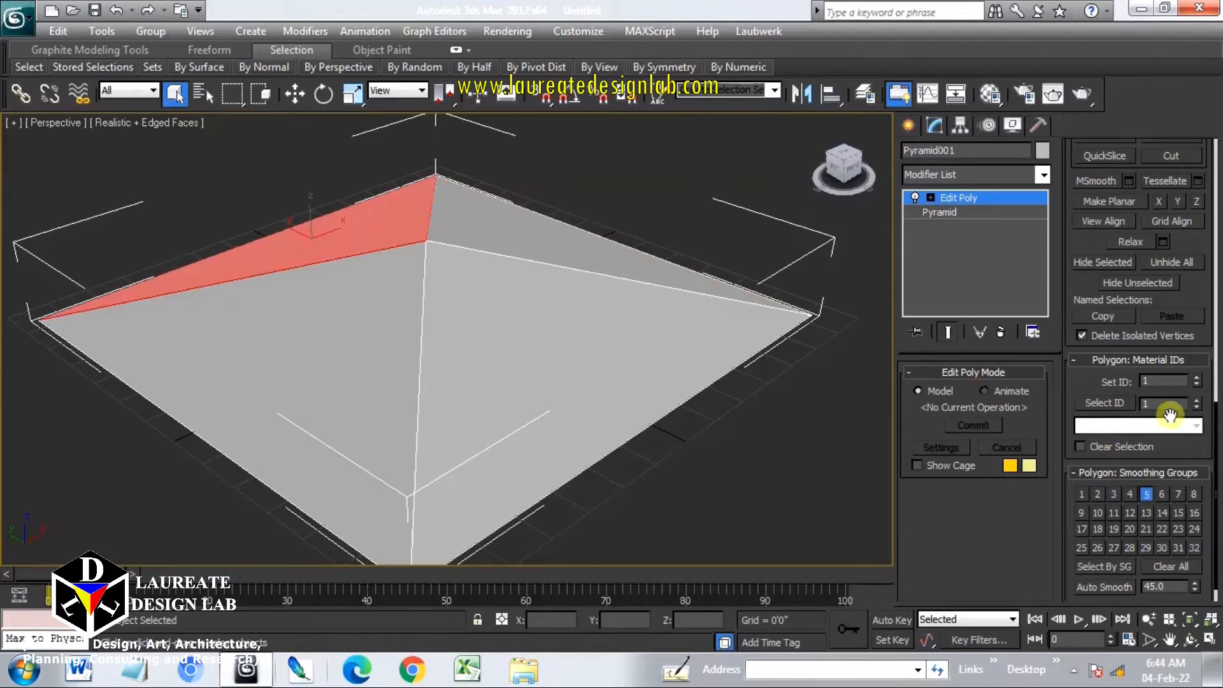
click(1156, 381)
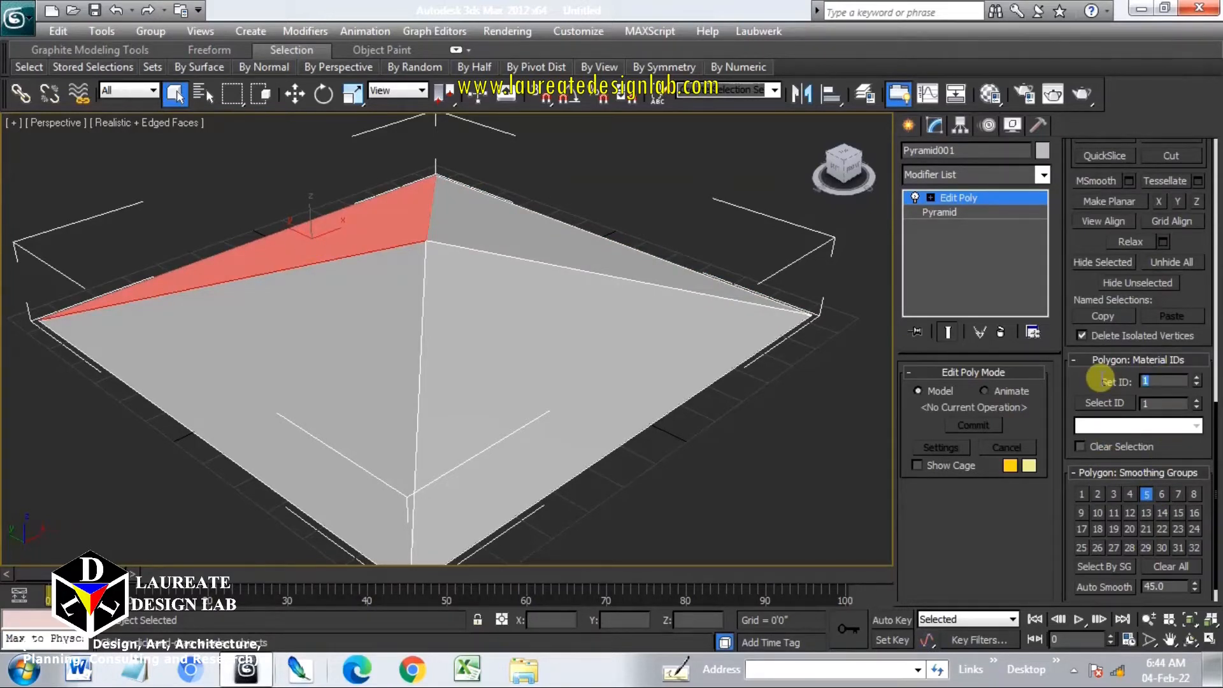
text(3)
key(Return)
Select the front-left face of the pyramid and set its material ID to 4
click(267, 363)
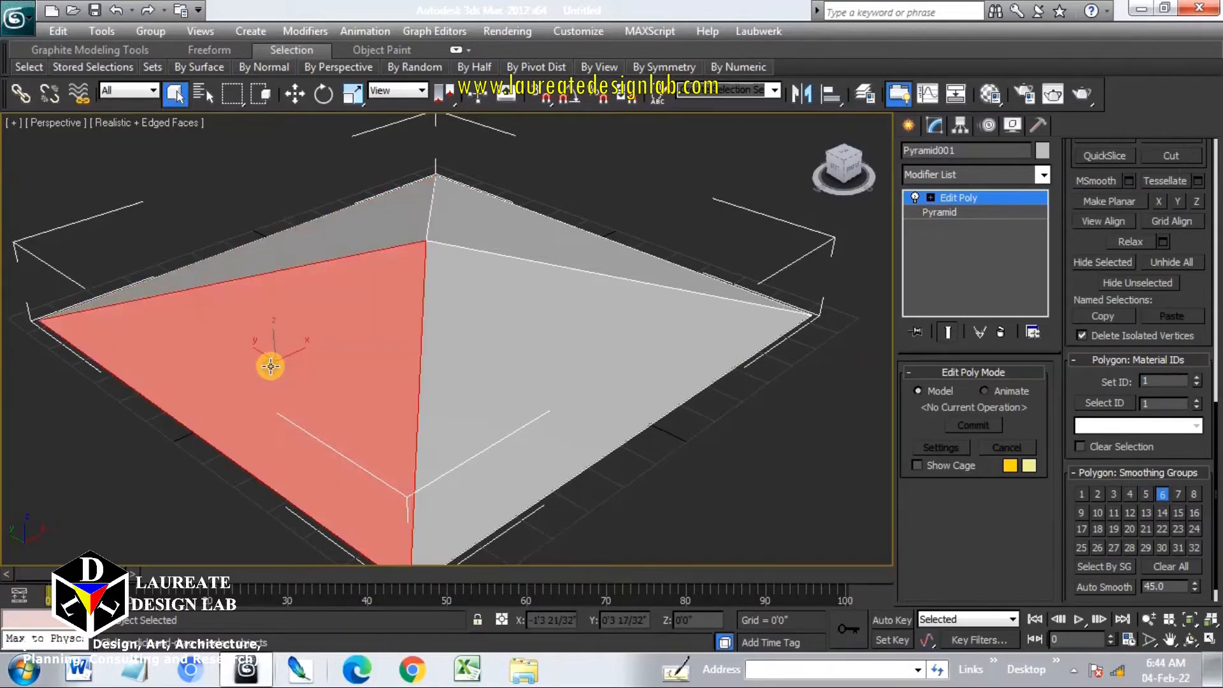
click(1160, 494)
double_click(1168, 380)
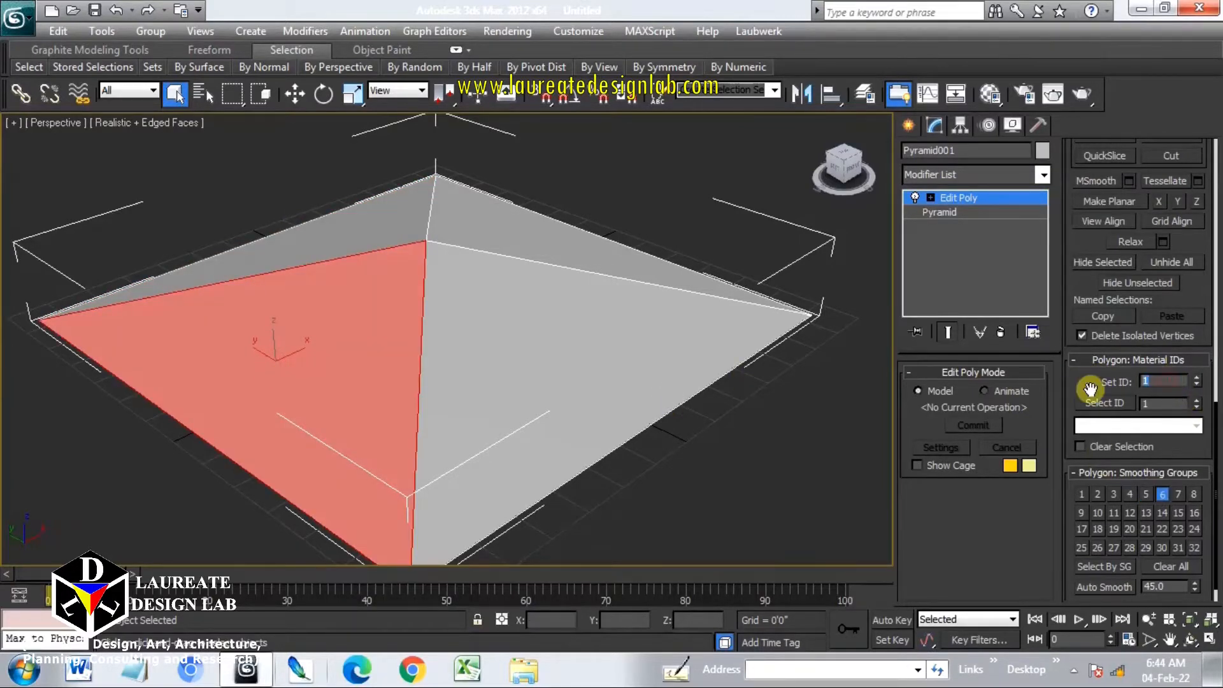
text(4)
key(Return)
Select each of the four pyramid faces in turn to check their material IDs
click(565, 336)
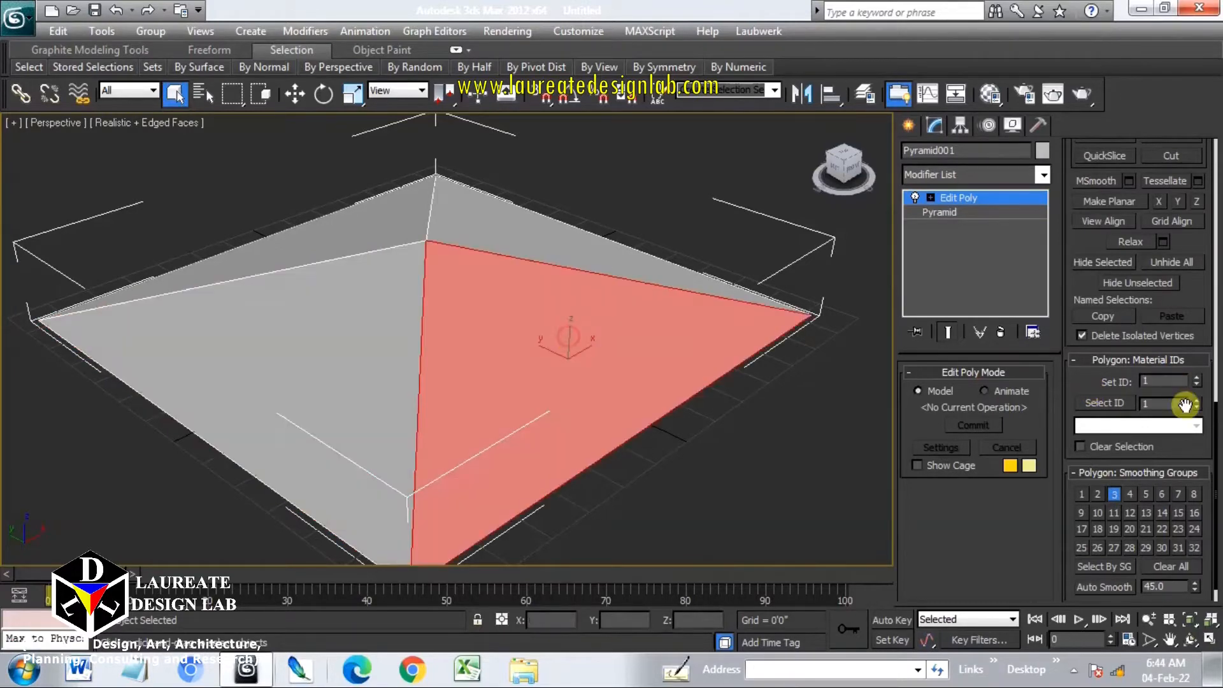
click(601, 257)
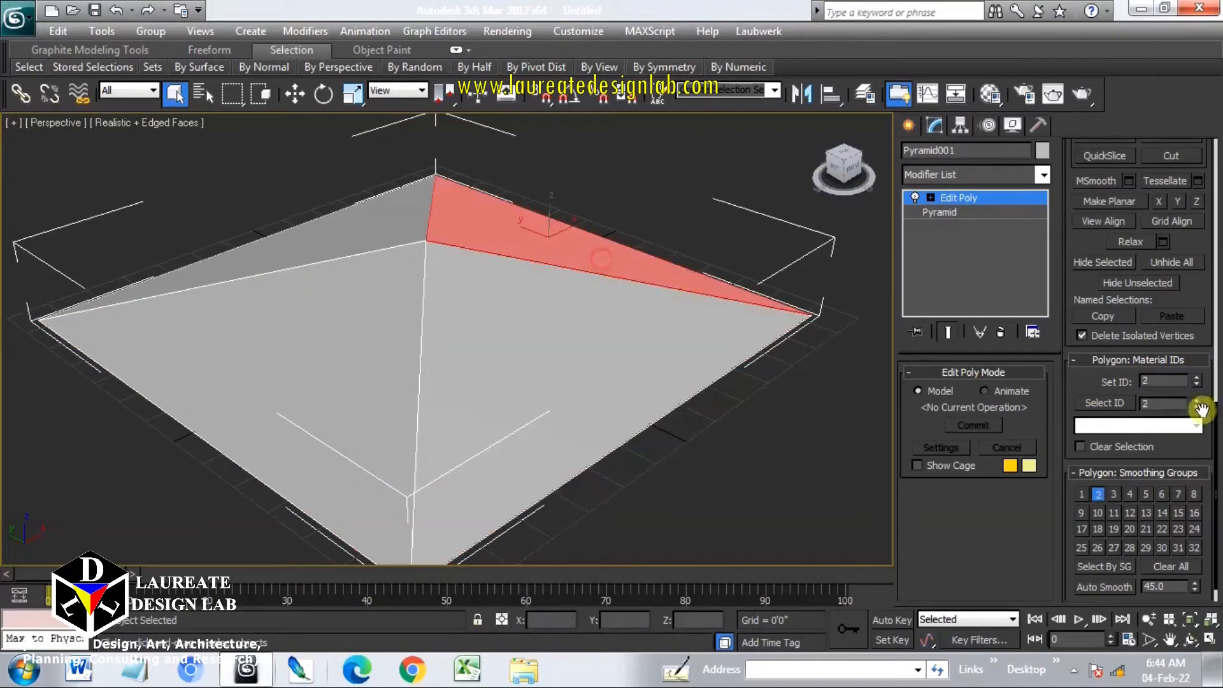
click(340, 237)
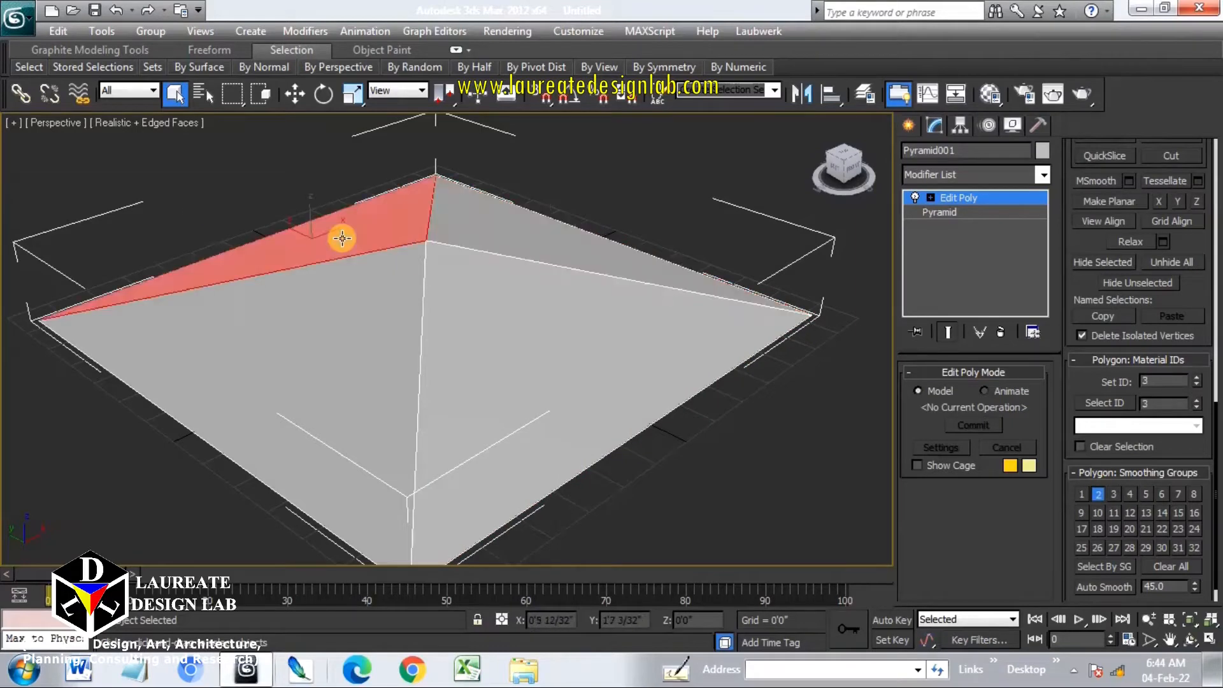
click(393, 318)
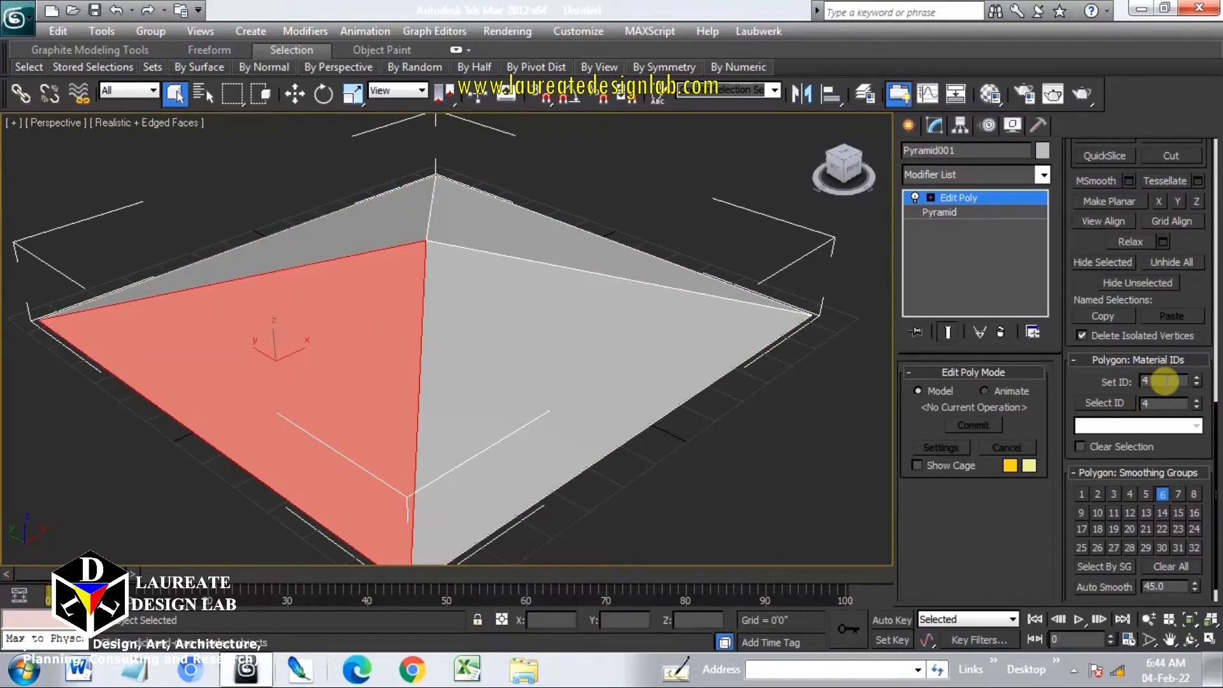
middle_drag(636, 408, 626, 402)
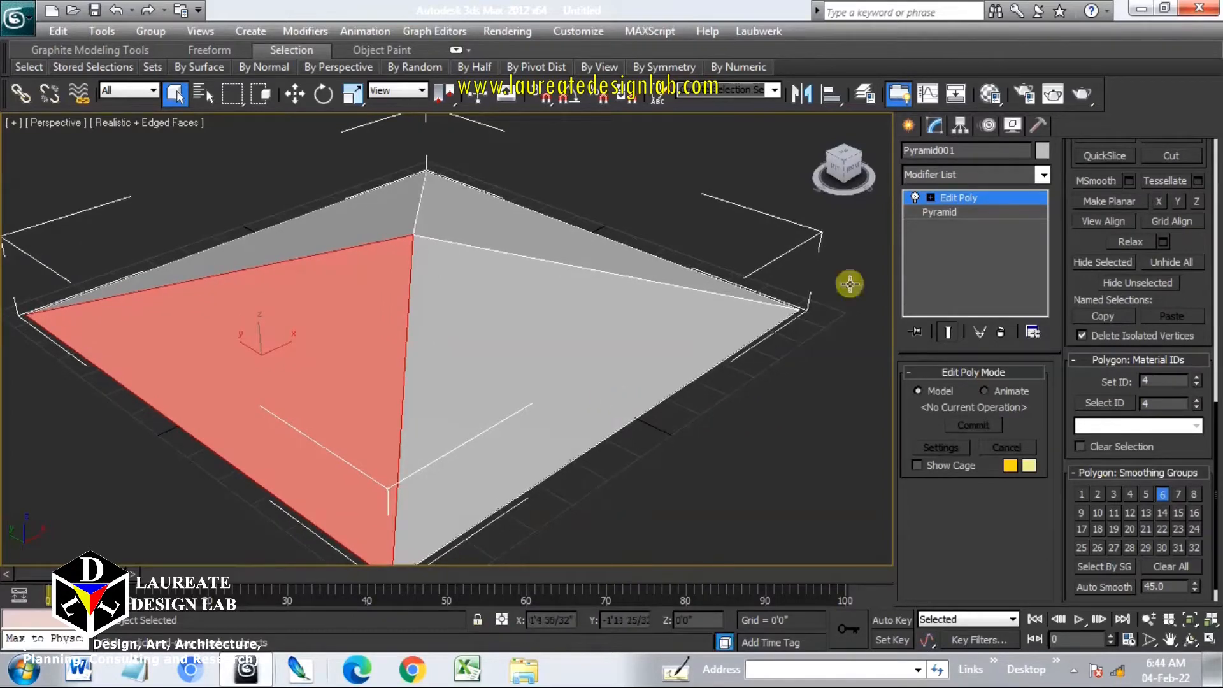
Leave polygon sub-object mode by returning to the Edit Poly top level
click(930, 198)
click(960, 199)
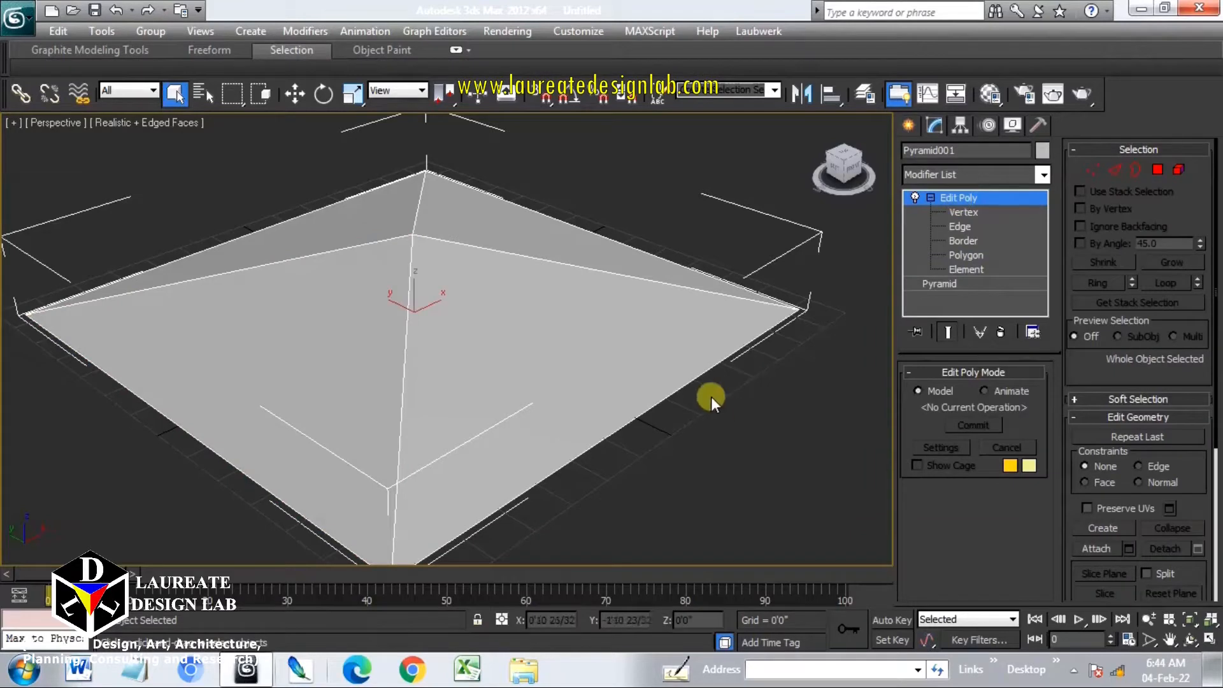
middle_drag(691, 341, 583, 365)
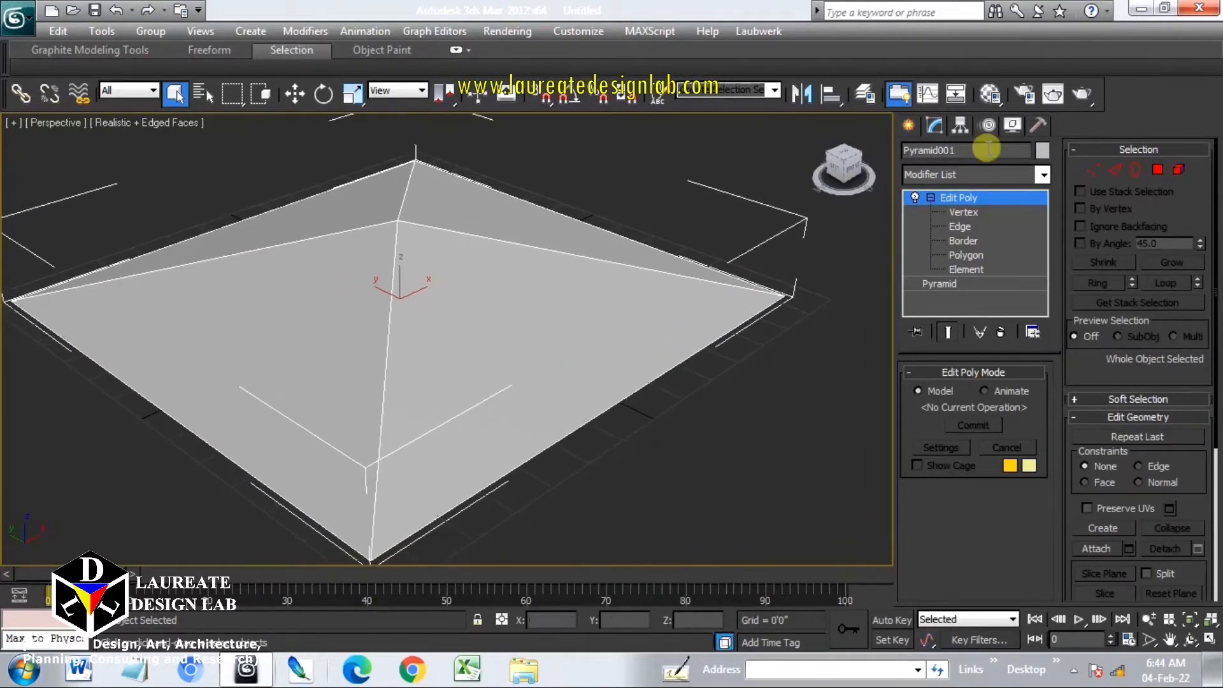
Open the Material Editor, pick the second sample slot and change it to a Multi/Sub-Object material, discarding the old material
click(997, 100)
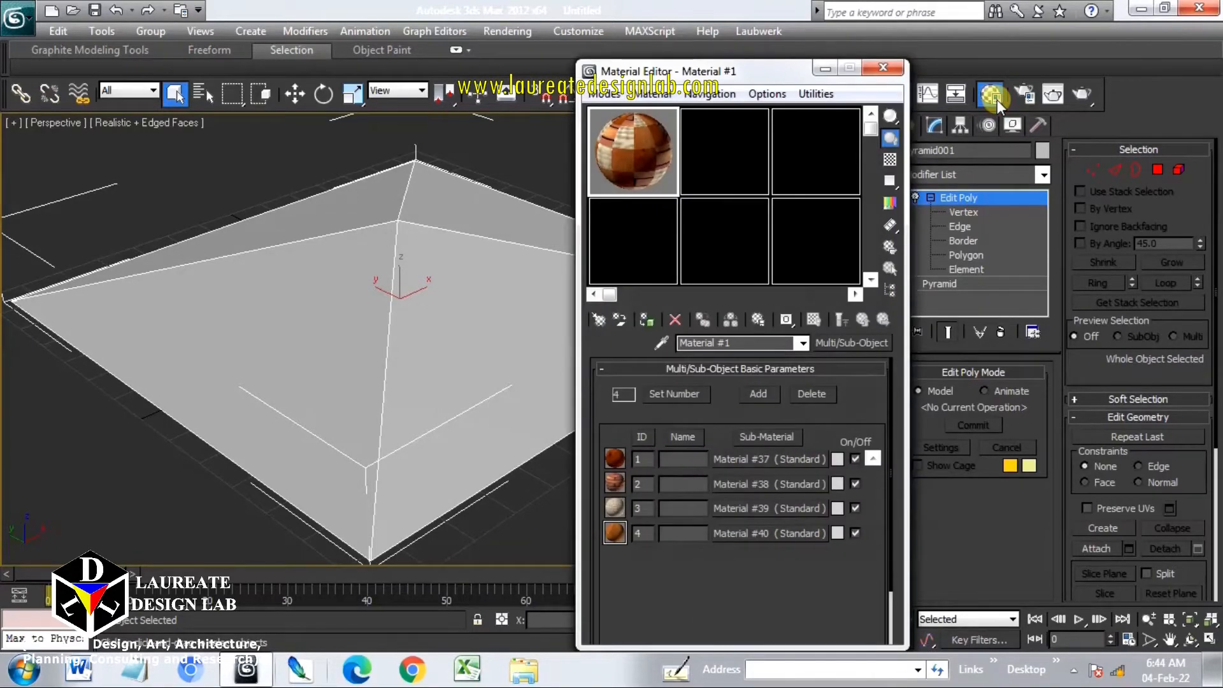
click(699, 155)
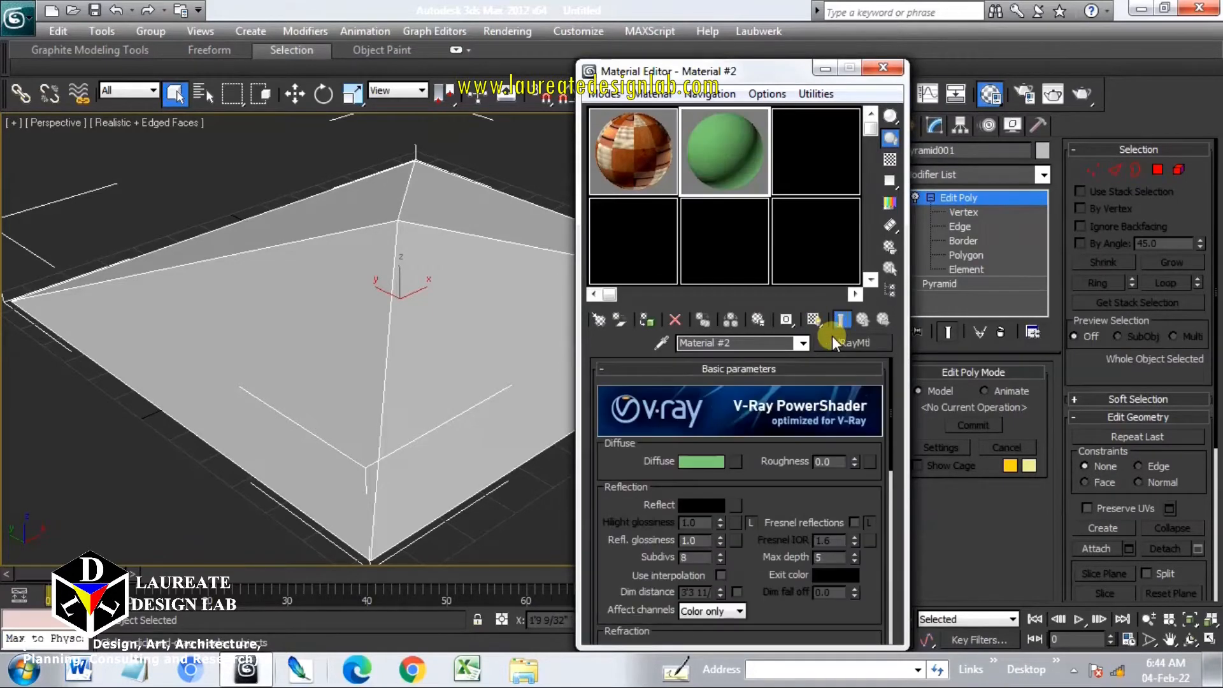
click(847, 345)
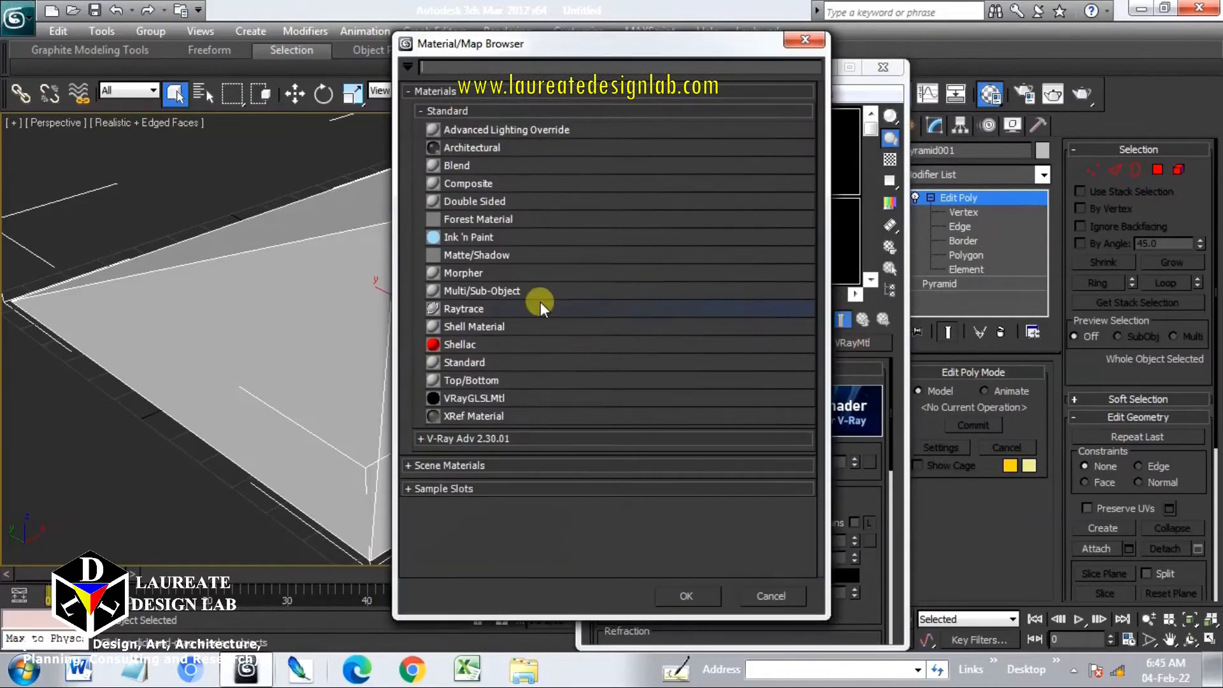
double_click(492, 291)
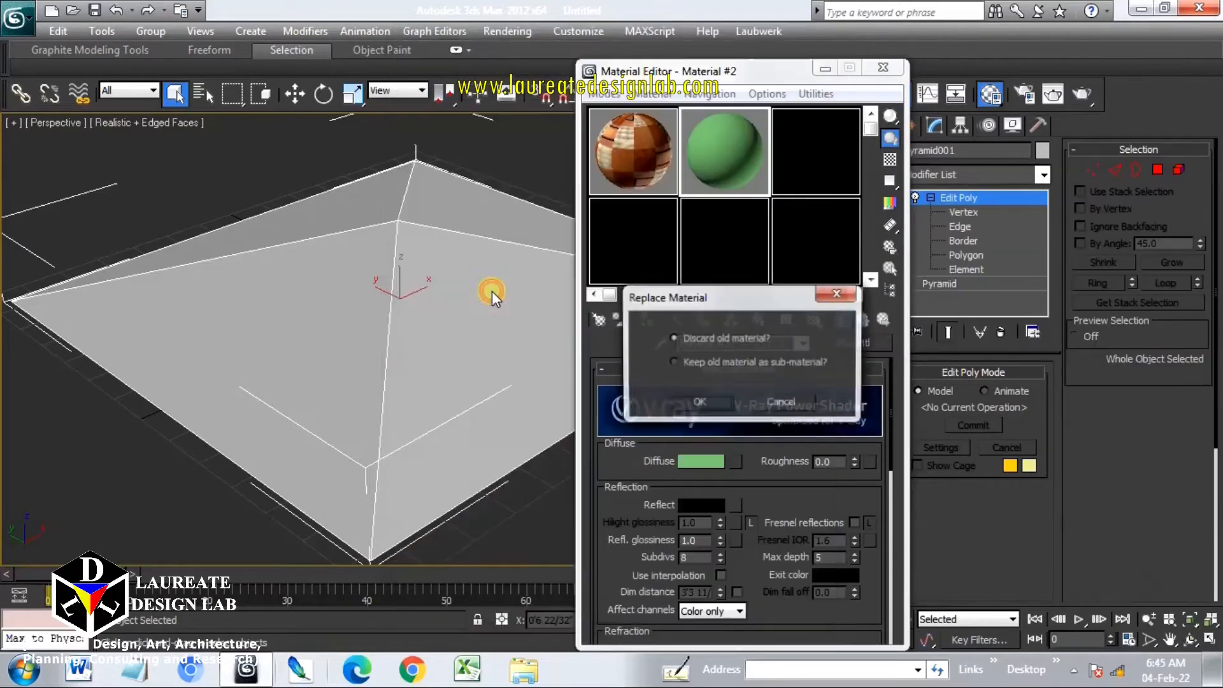
click(720, 396)
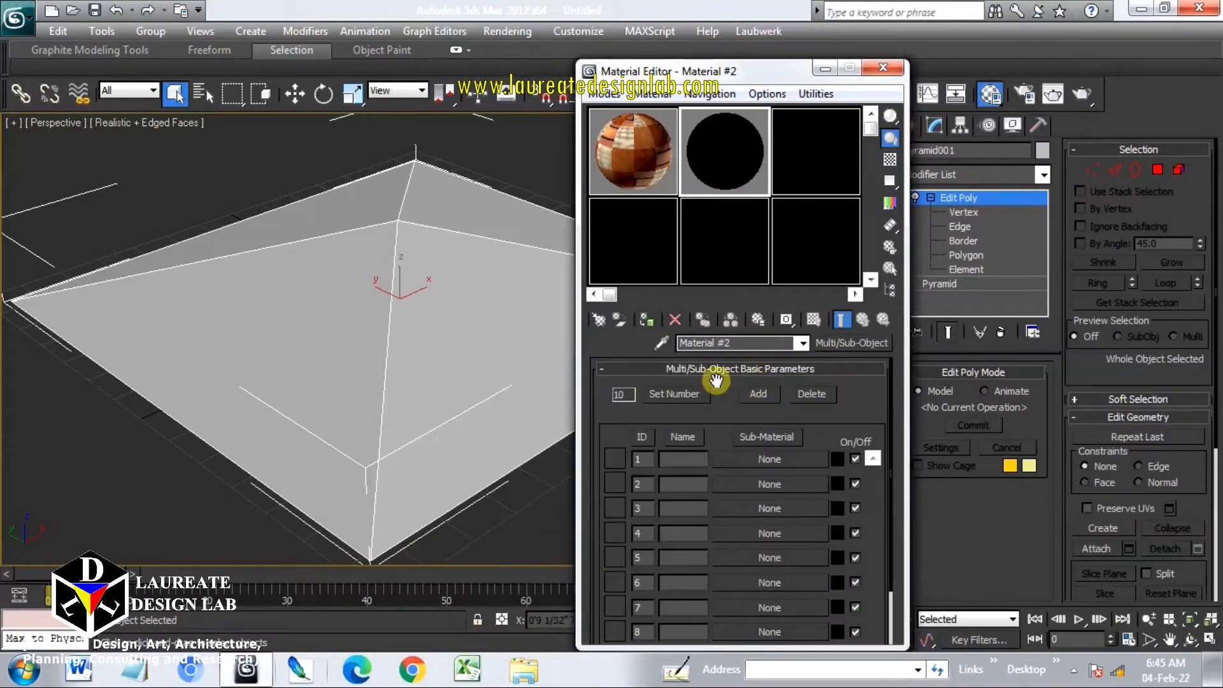
Set the Multi/Sub-Object material to 4 sub-materials and make sub-material 1 a Standard material
click(687, 394)
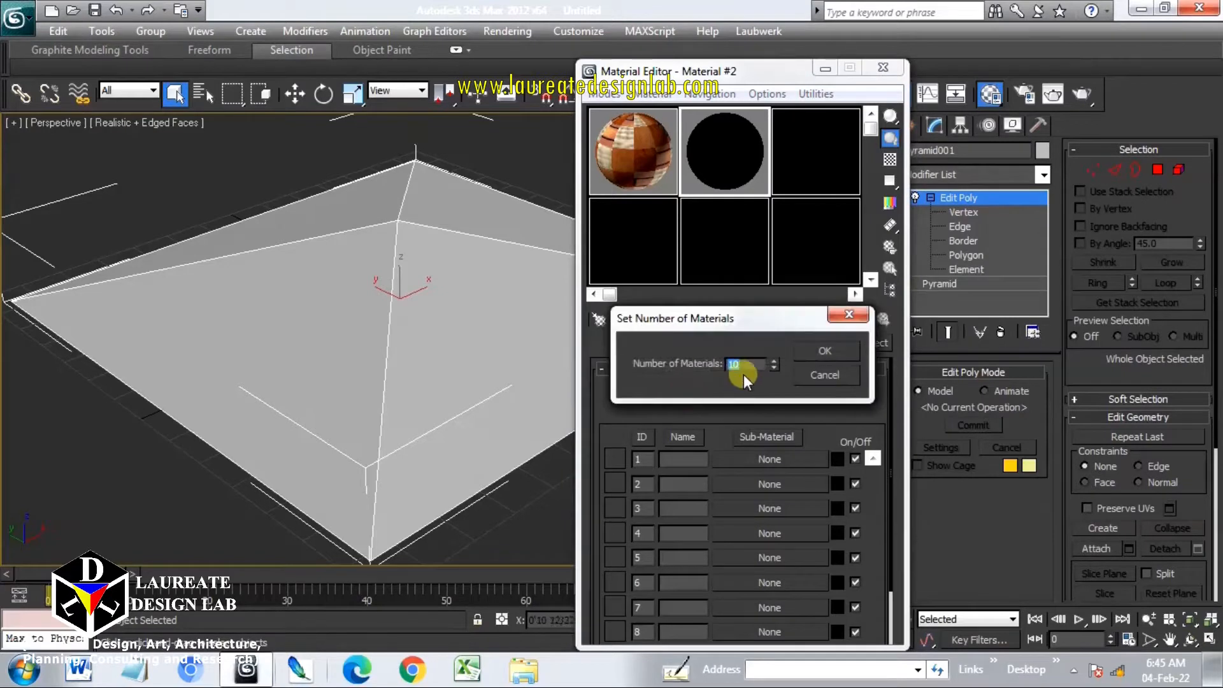
click(814, 350)
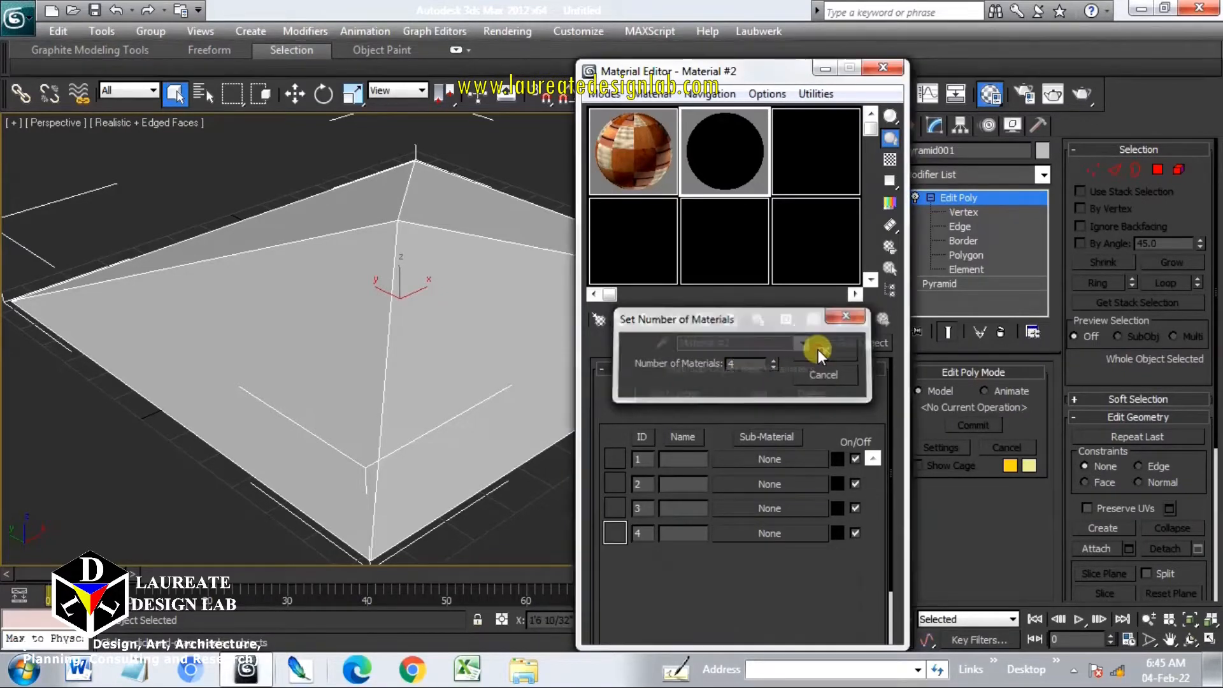
click(781, 457)
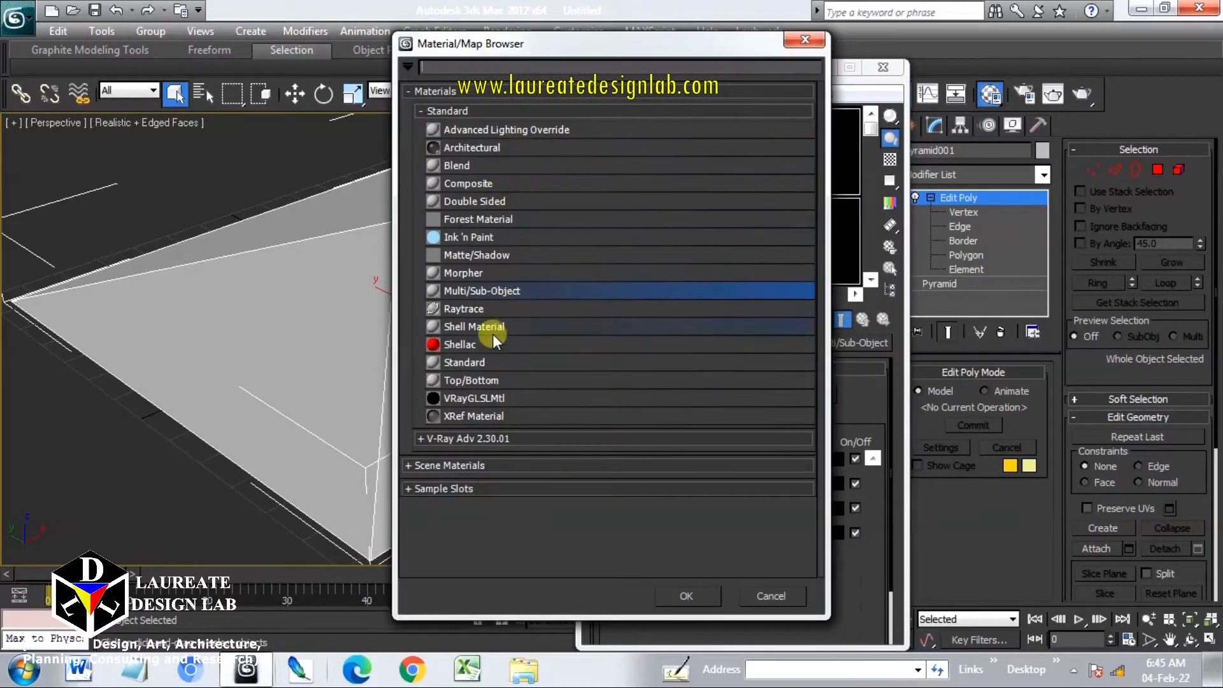
double_click(492, 360)
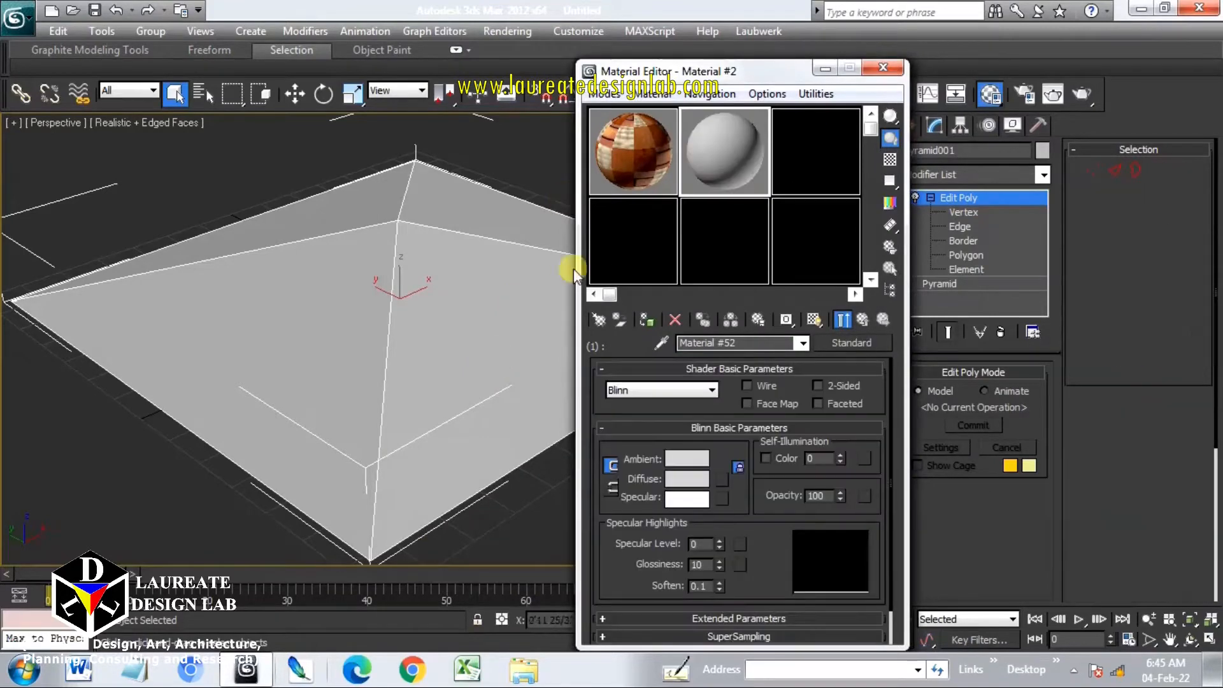
Assign the wood53 bitmap as the diffuse map of sub-material 1
click(724, 483)
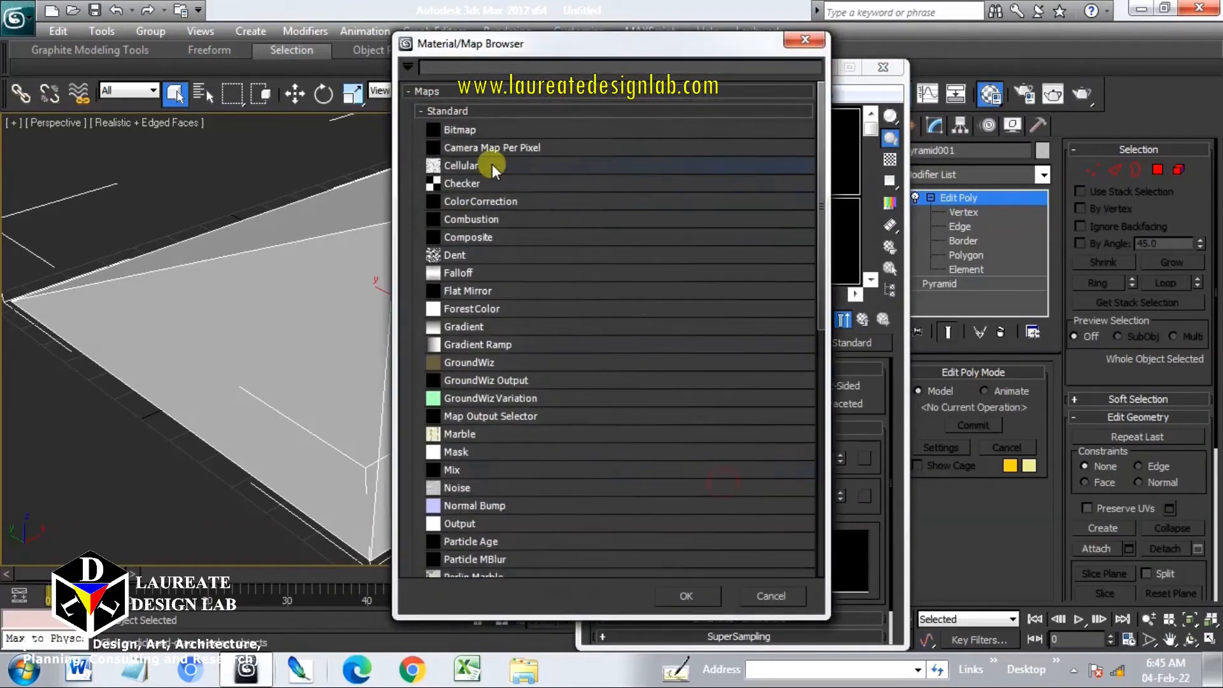
double_click(481, 134)
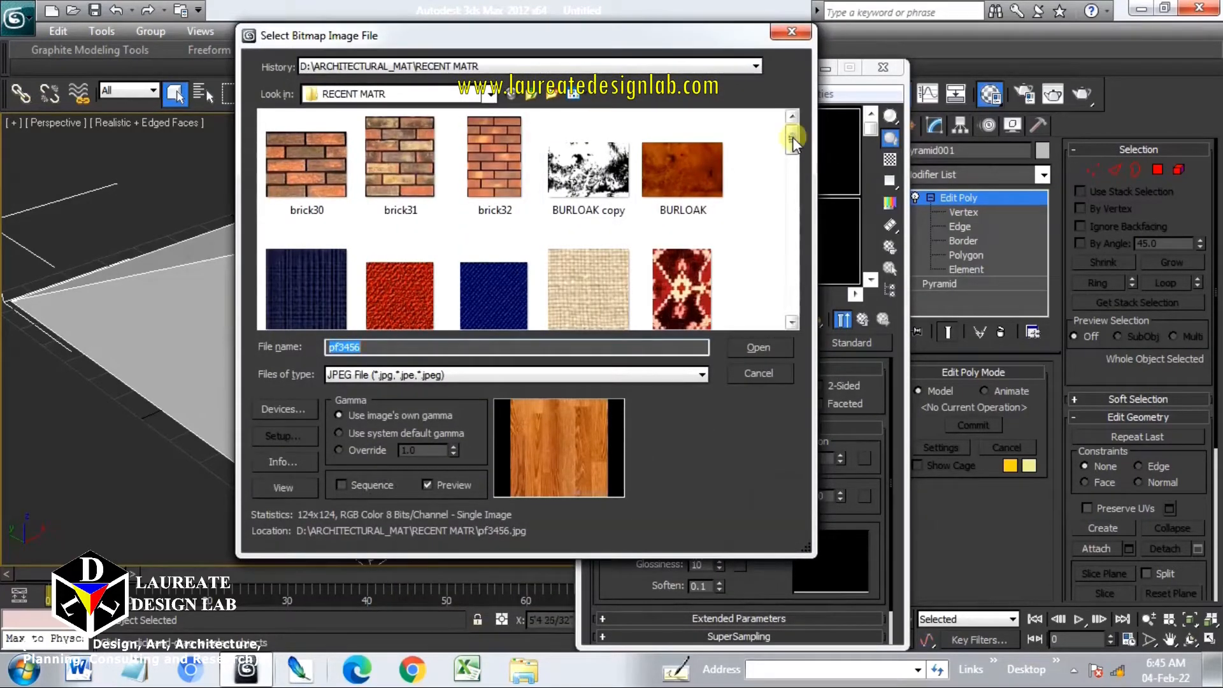
scroll(795, 163, down, 1)
drag(795, 163, 786, 322)
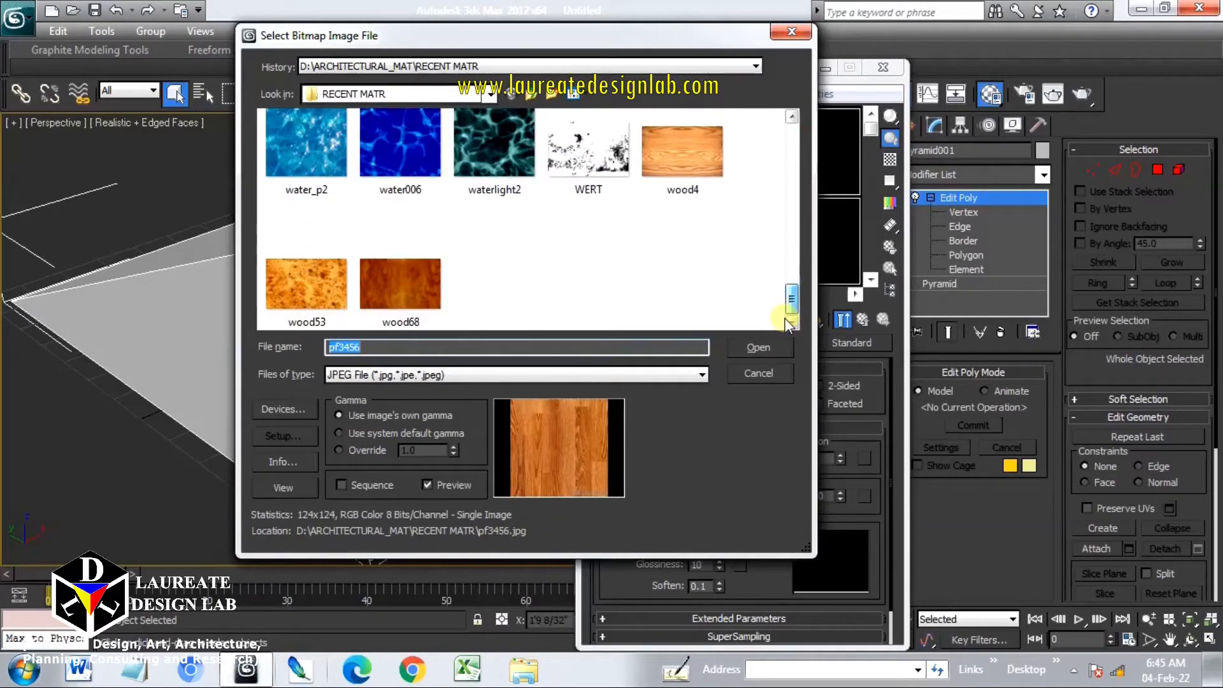
double_click(327, 296)
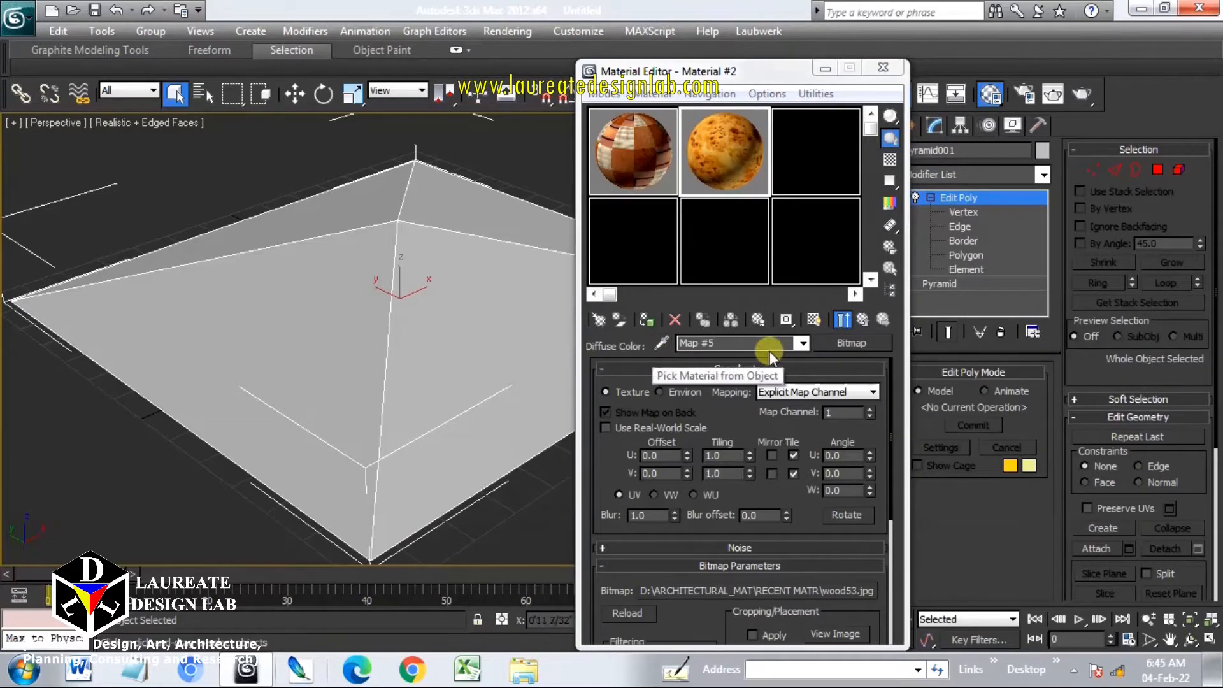
Show the wood map in the viewport and go back up to the Multi/Sub-Object parent material
click(813, 318)
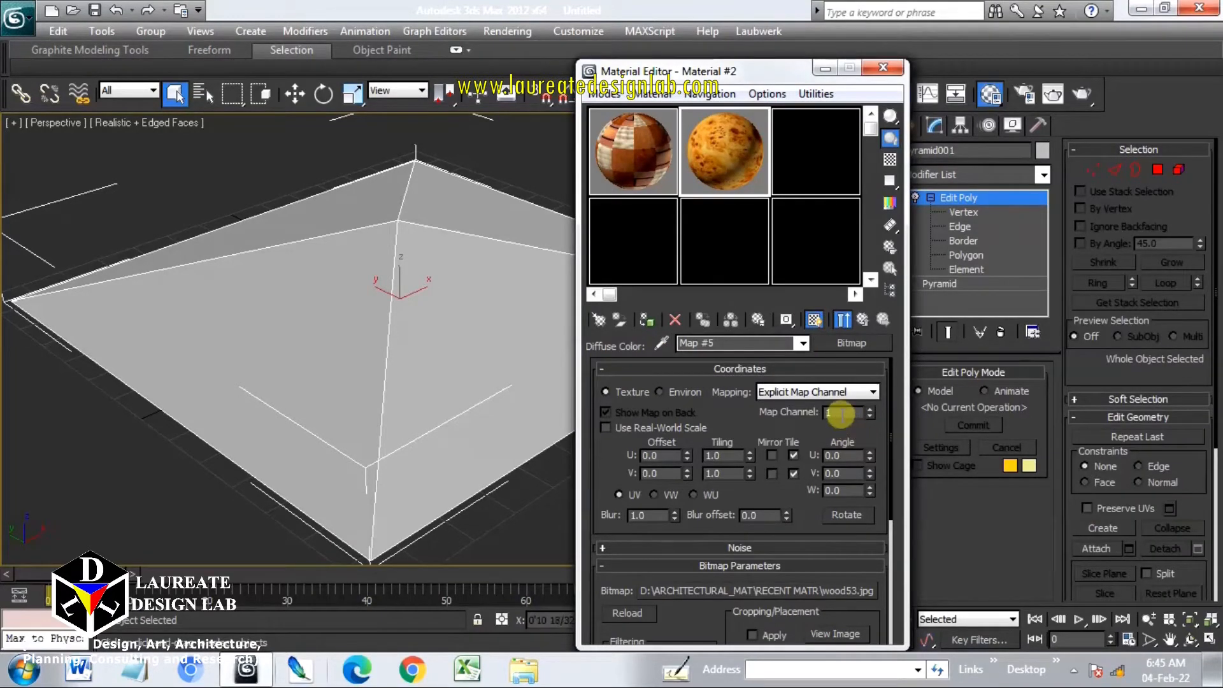
drag(841, 414, 772, 414)
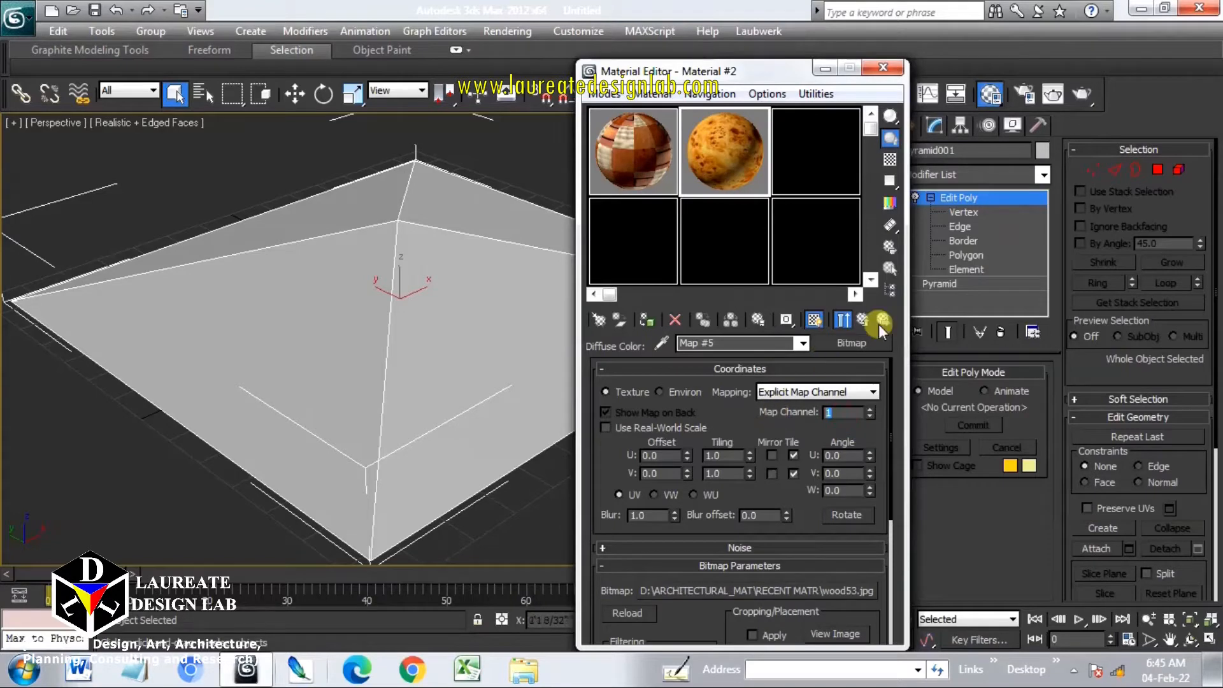
click(863, 320)
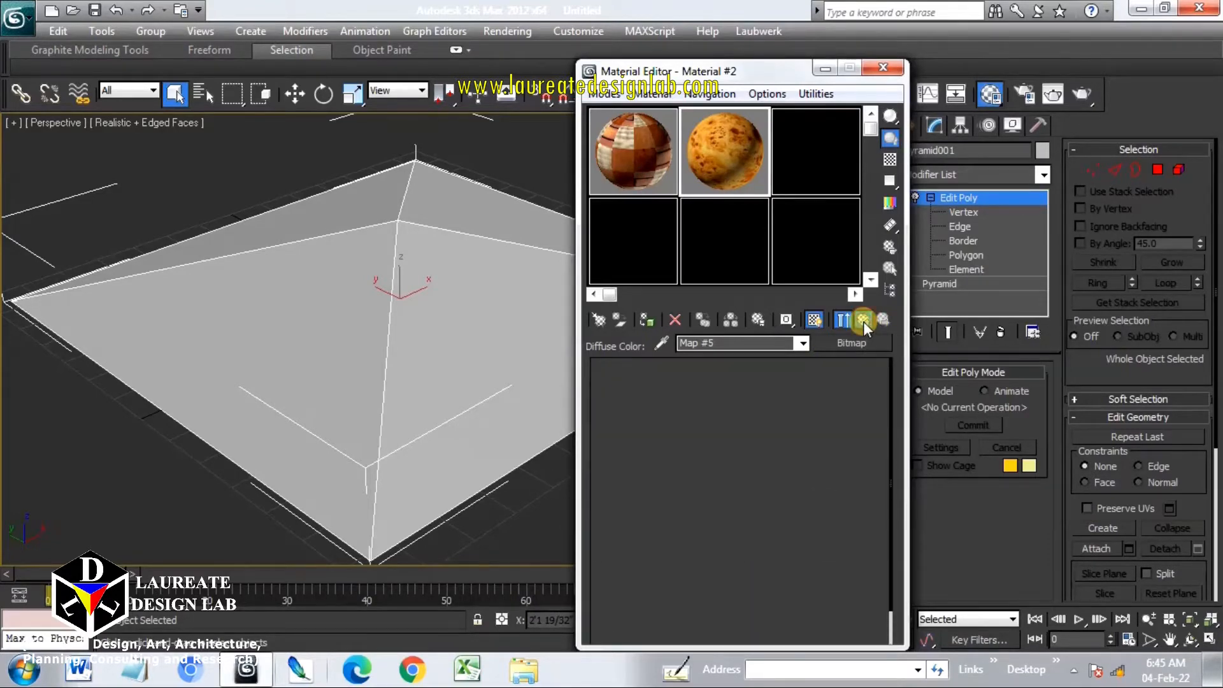
click(863, 321)
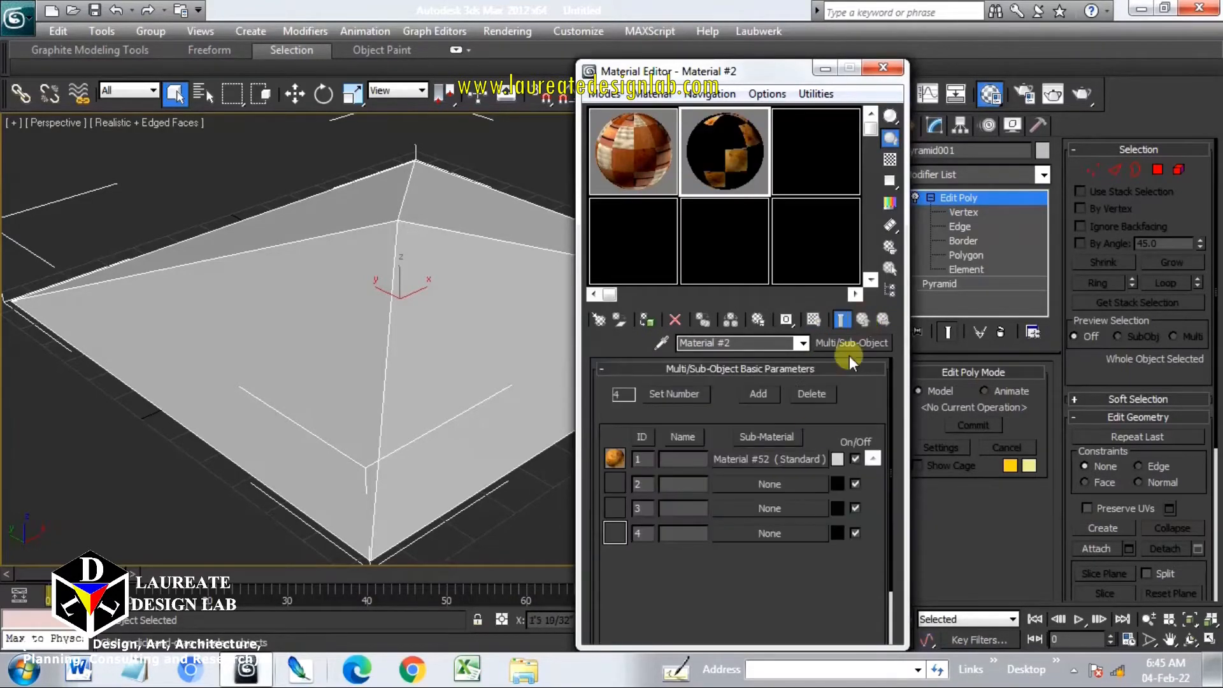
Make sub-material 2 a Standard material and assign the cloth030 bitmap as its diffuse map
click(794, 485)
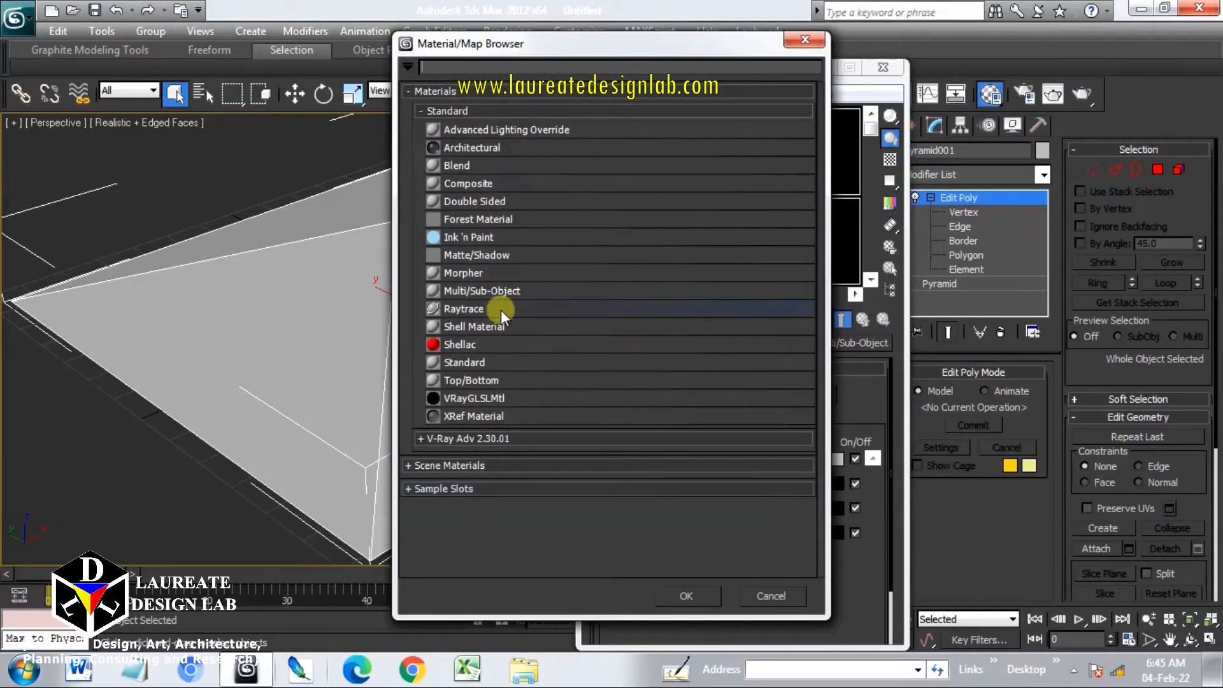
double_click(464, 362)
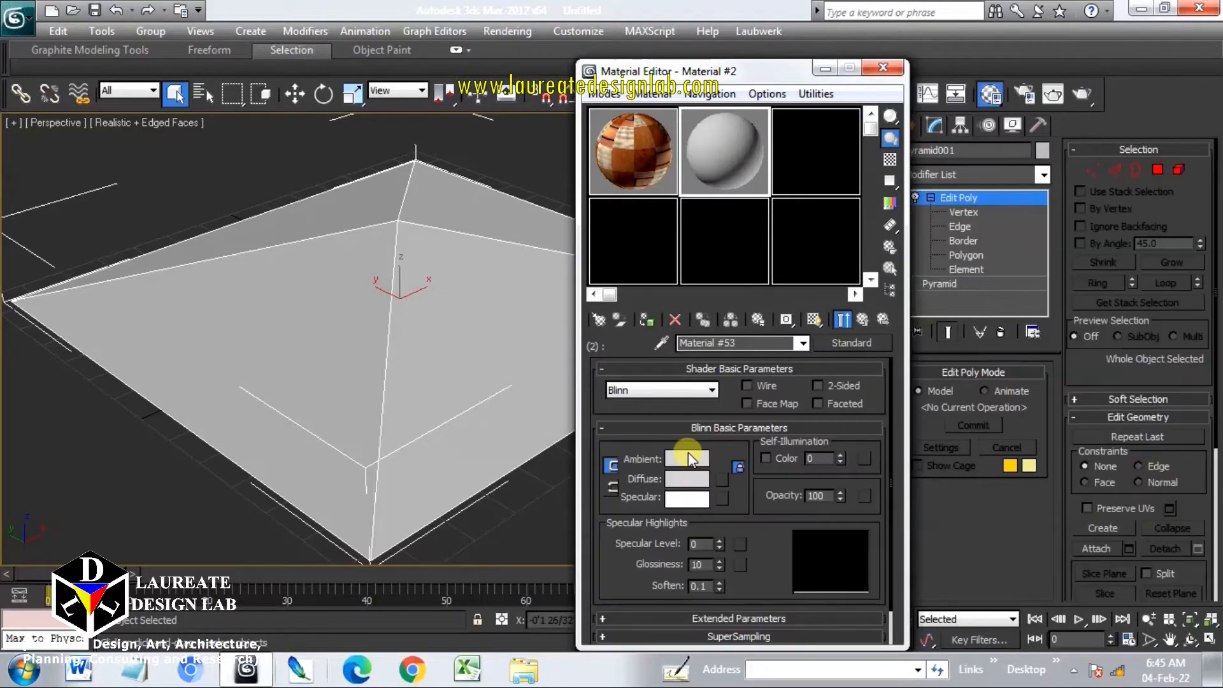
click(720, 482)
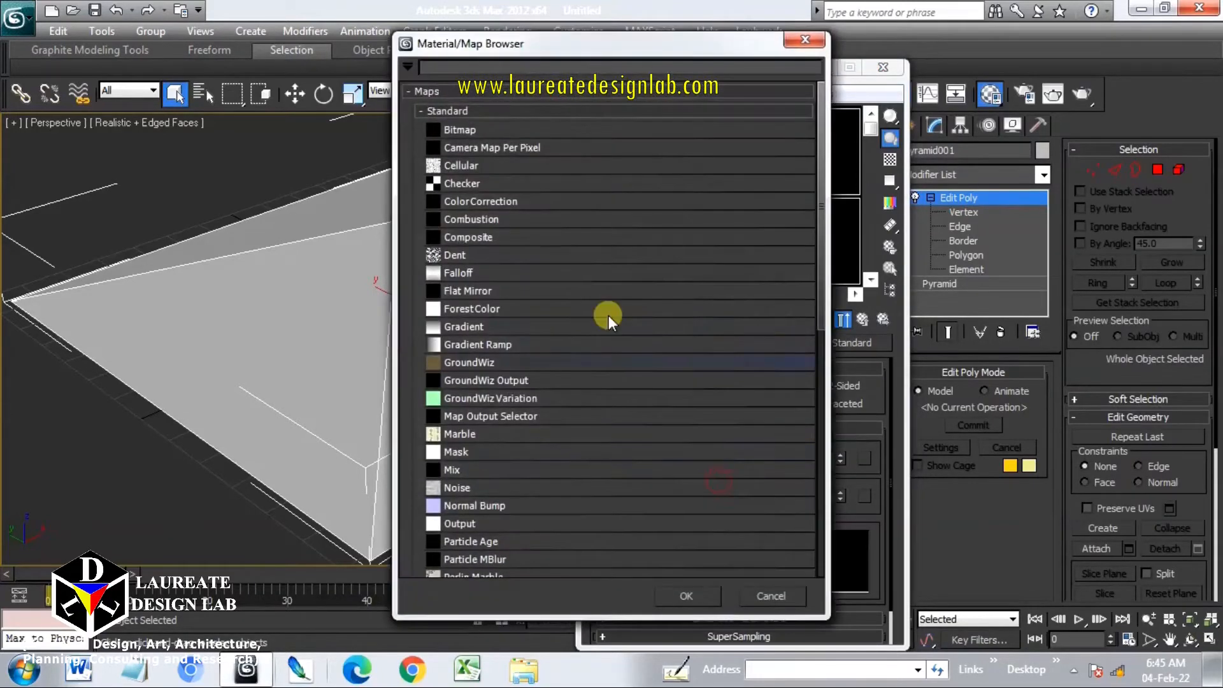
double_click(483, 131)
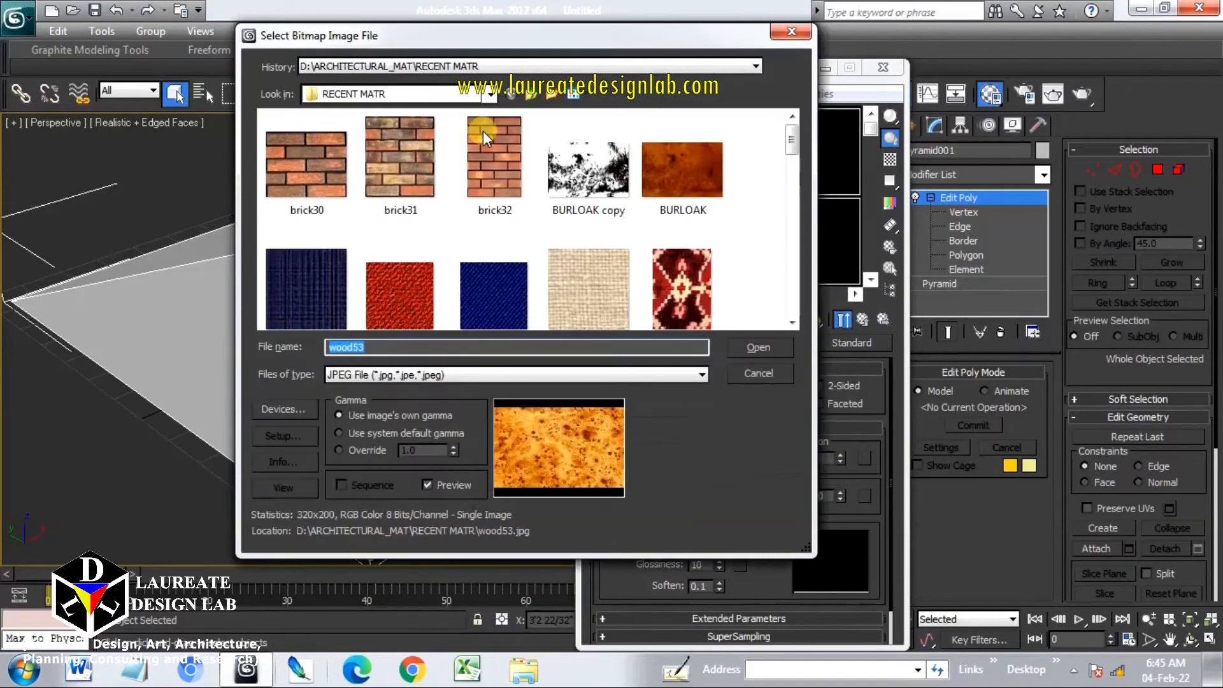
drag(788, 147, 795, 159)
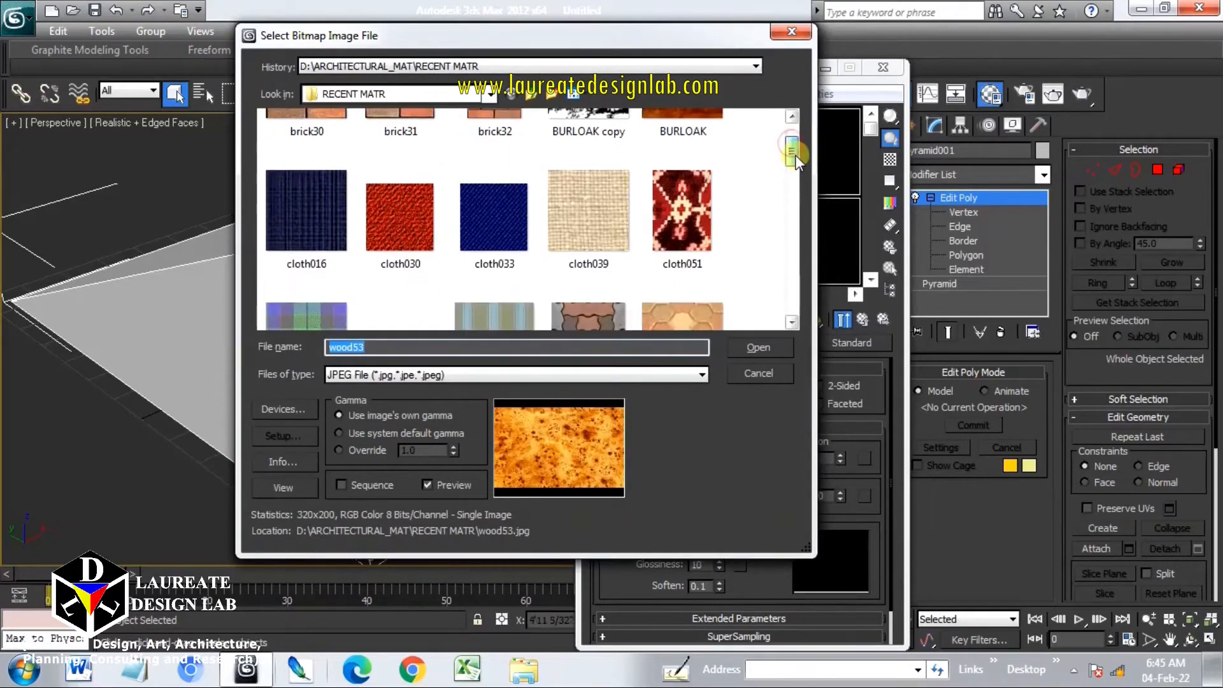
double_click(392, 219)
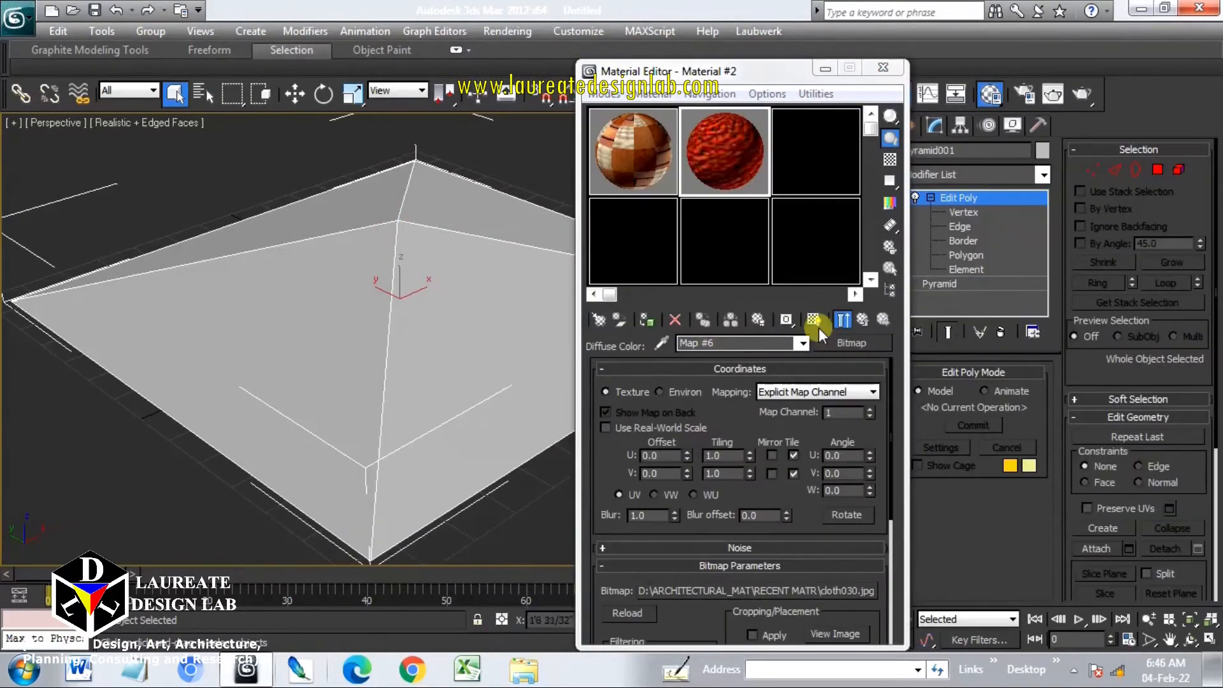
Show the cloth map in the viewport and go back up to the Multi/Sub-Object parent material
click(815, 321)
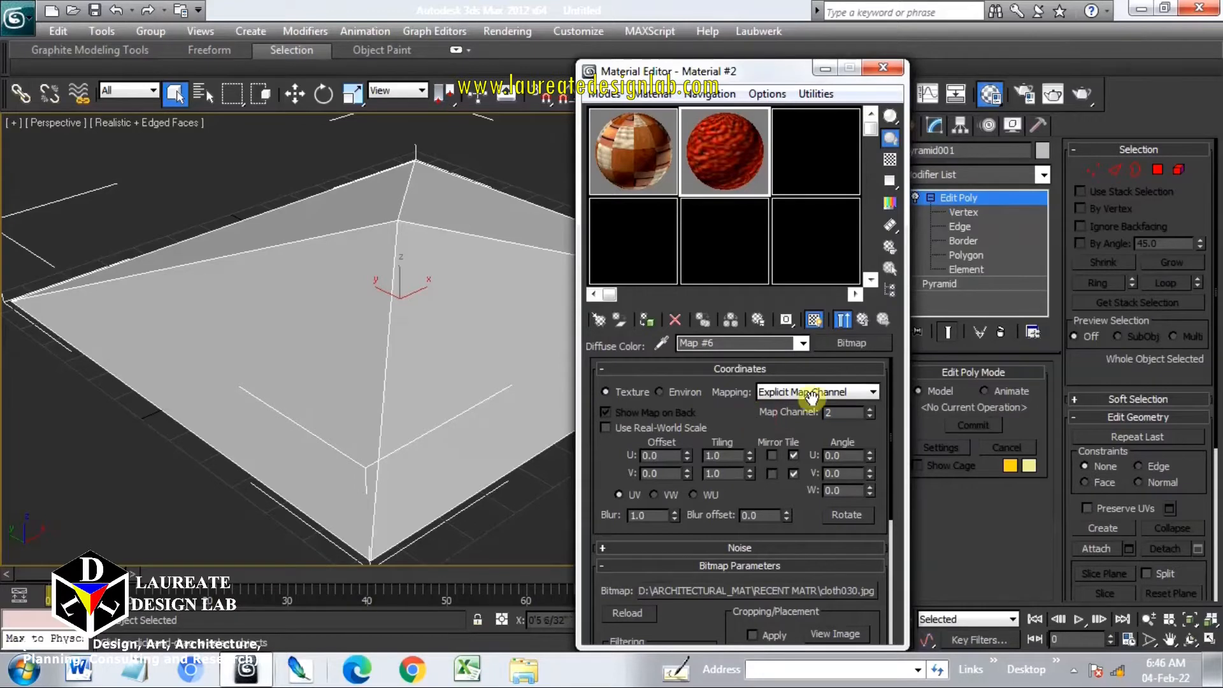
click(863, 320)
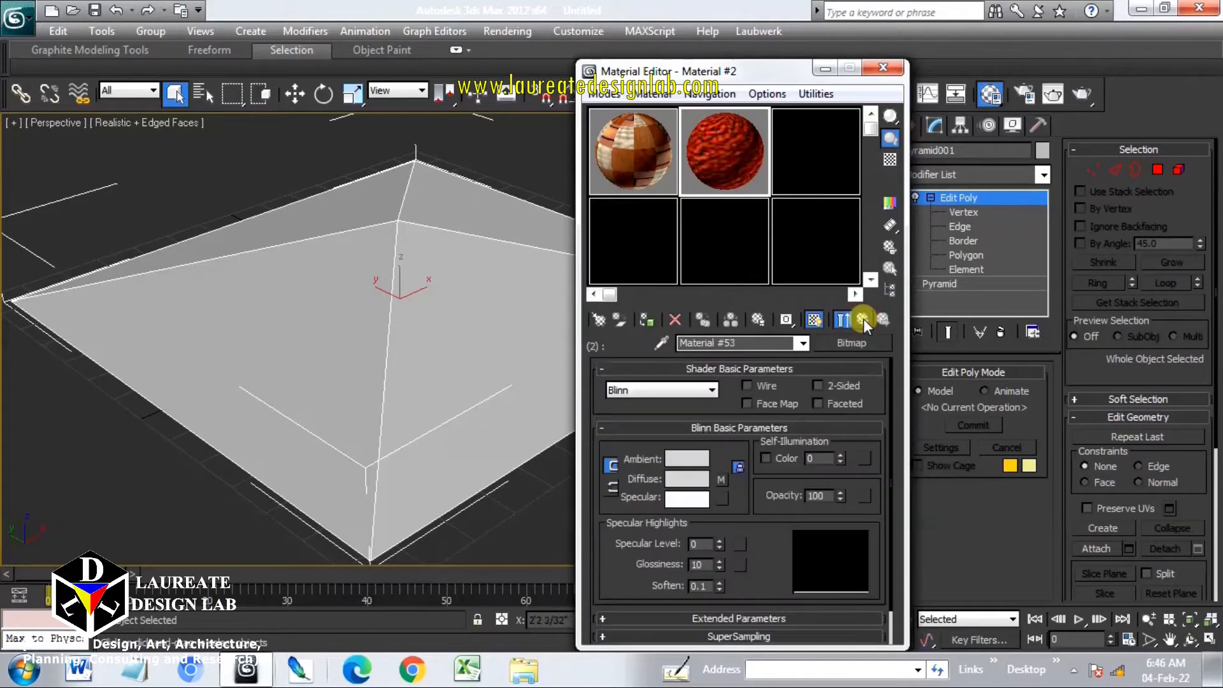
click(866, 323)
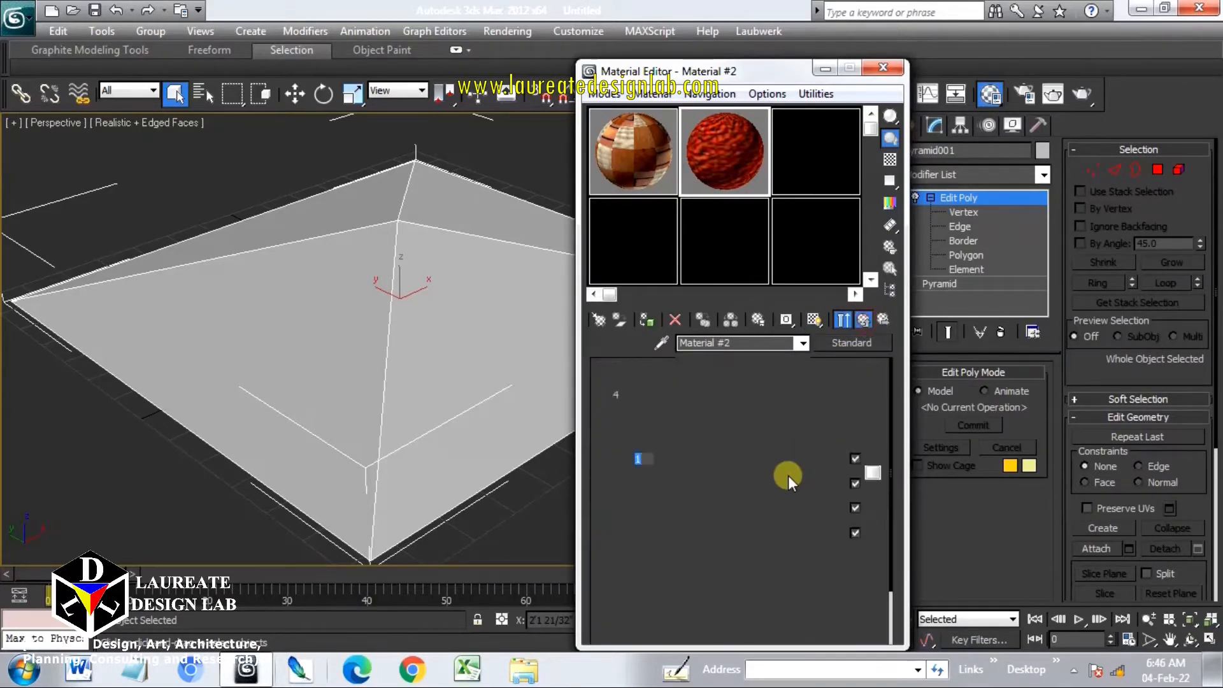
Make sub-material 3 a Standard material and assign the brick31 bitmap as its diffuse map
click(770, 508)
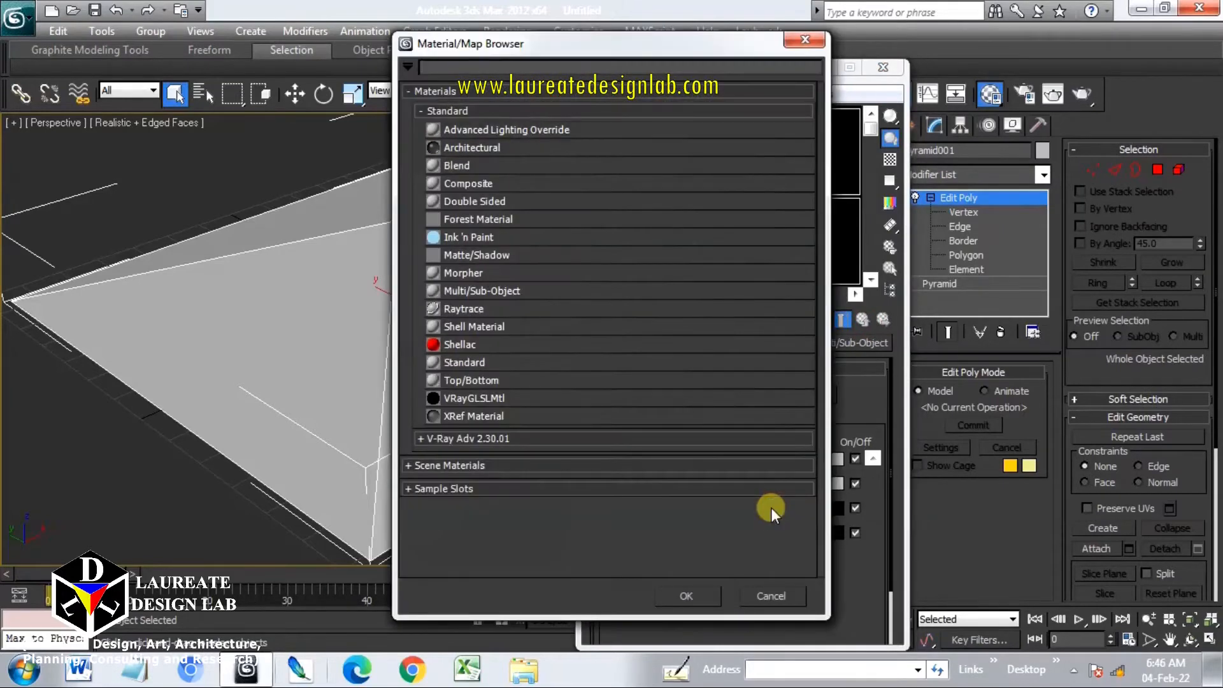
double_click(490, 360)
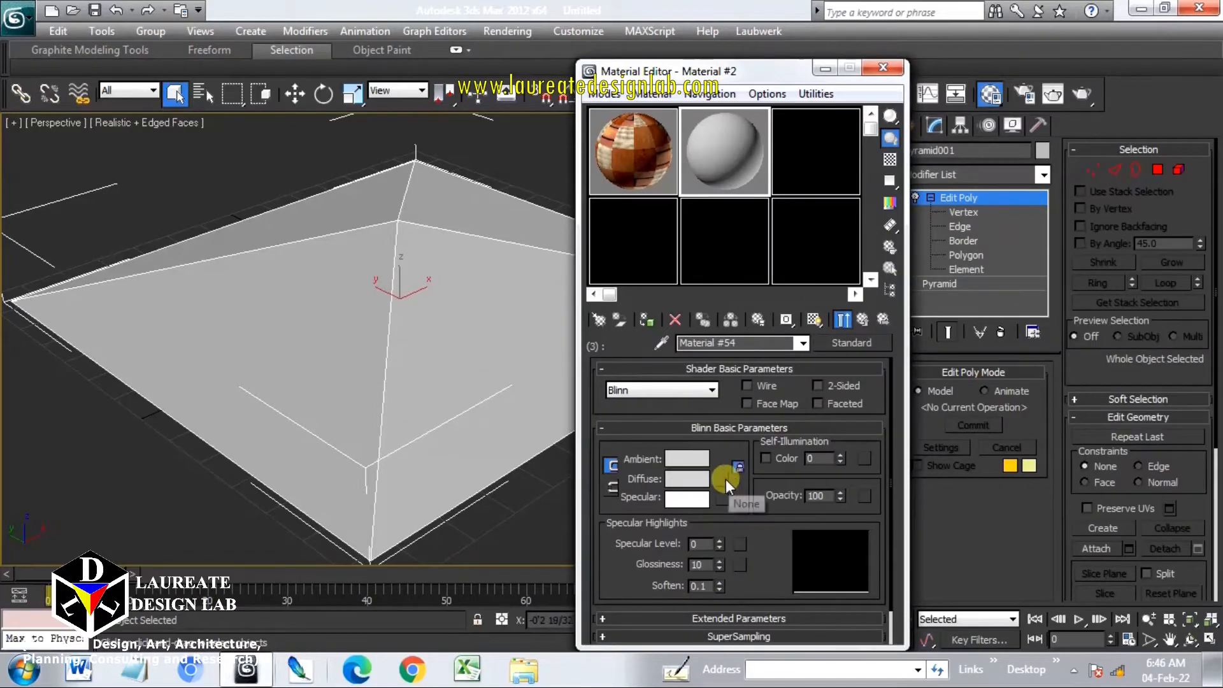
click(725, 479)
double_click(496, 130)
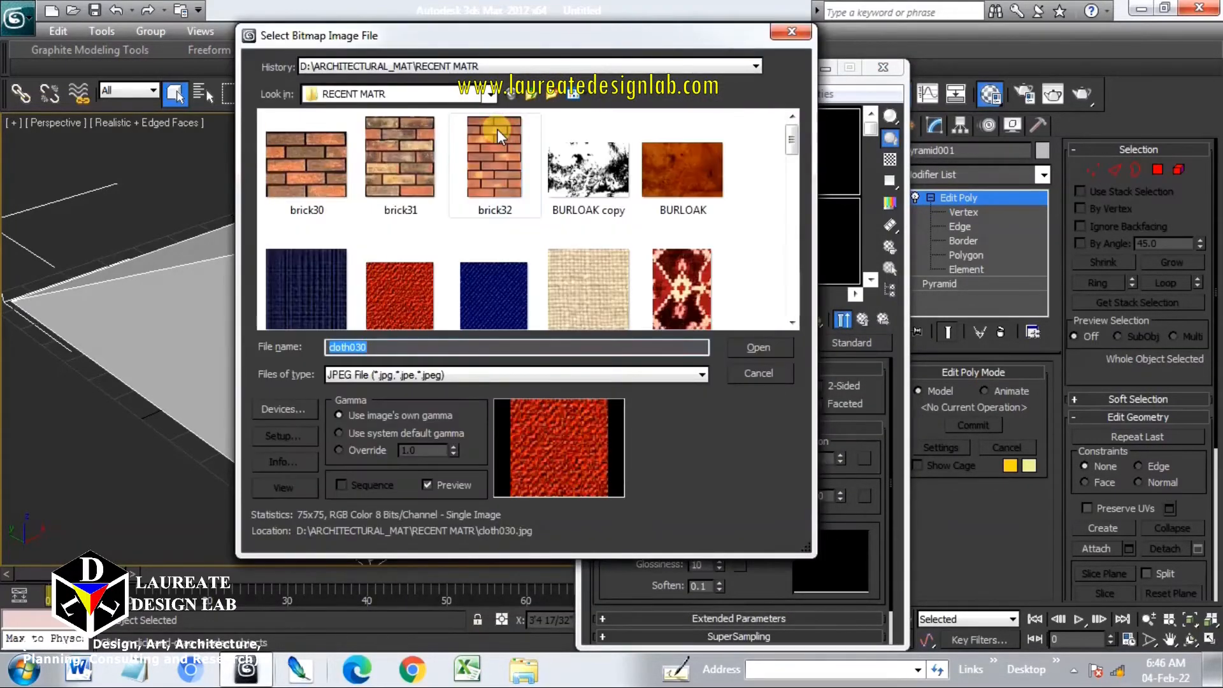
double_click(419, 148)
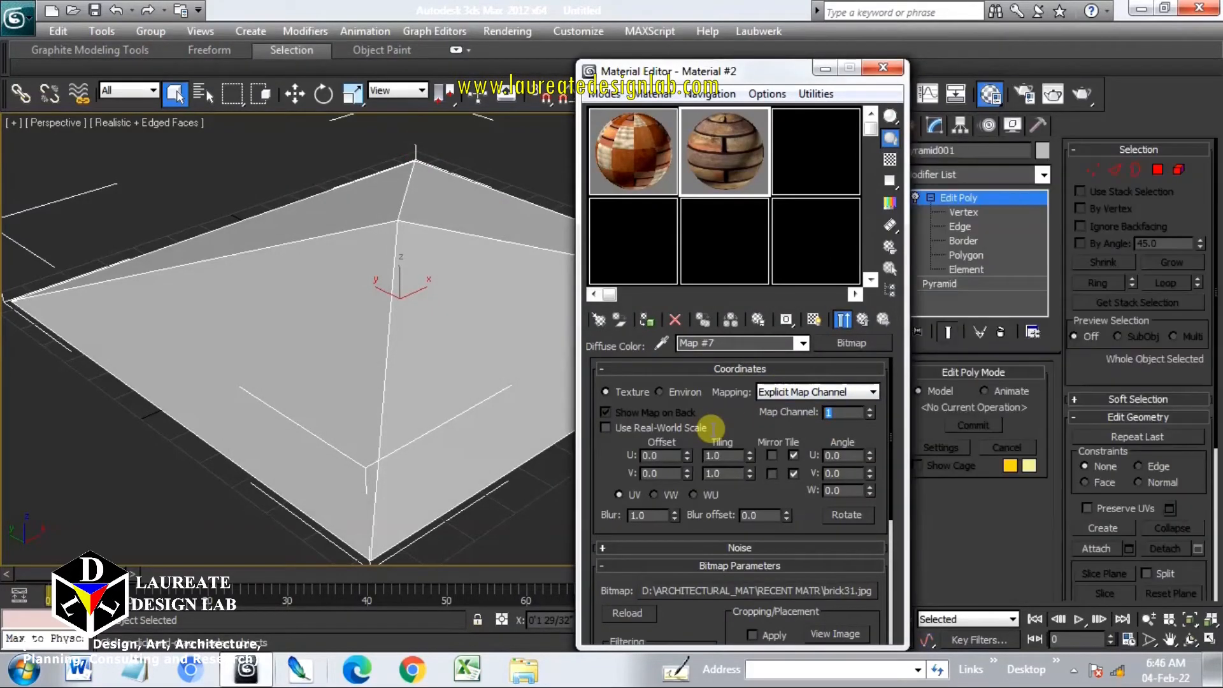
Set the brick map to map channel 3 and show it in the viewport, returning to the Multi/Sub-Object parent
text(3)
key(Return)
click(816, 318)
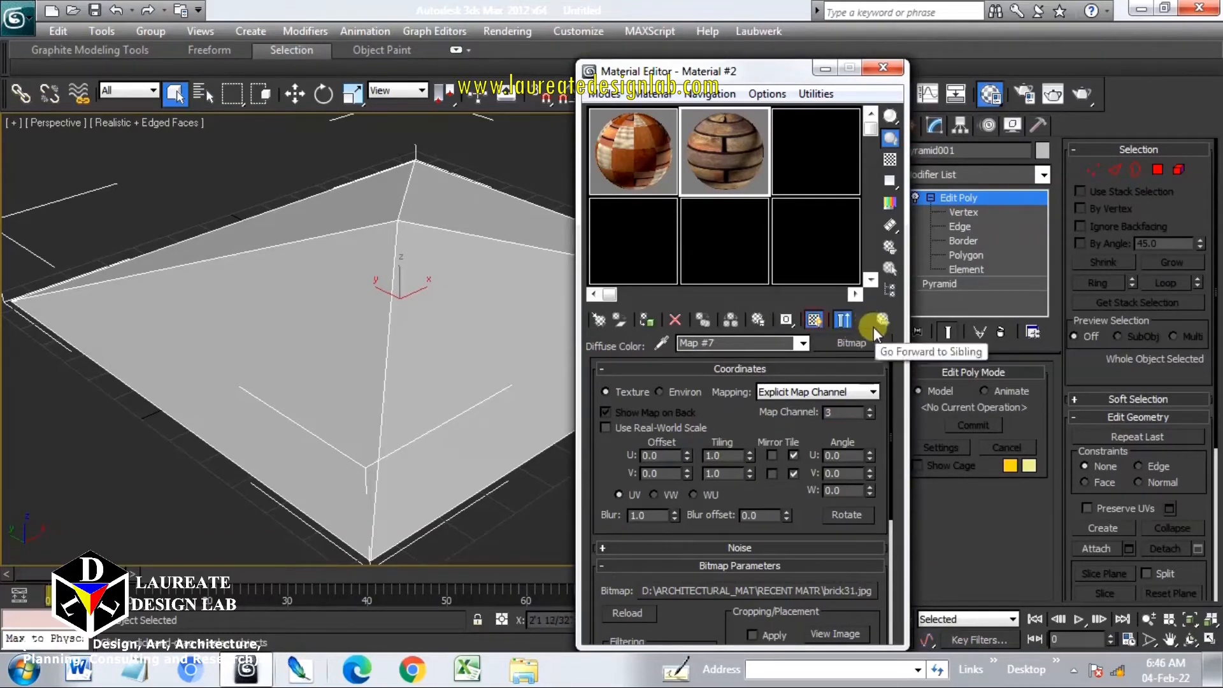
click(866, 323)
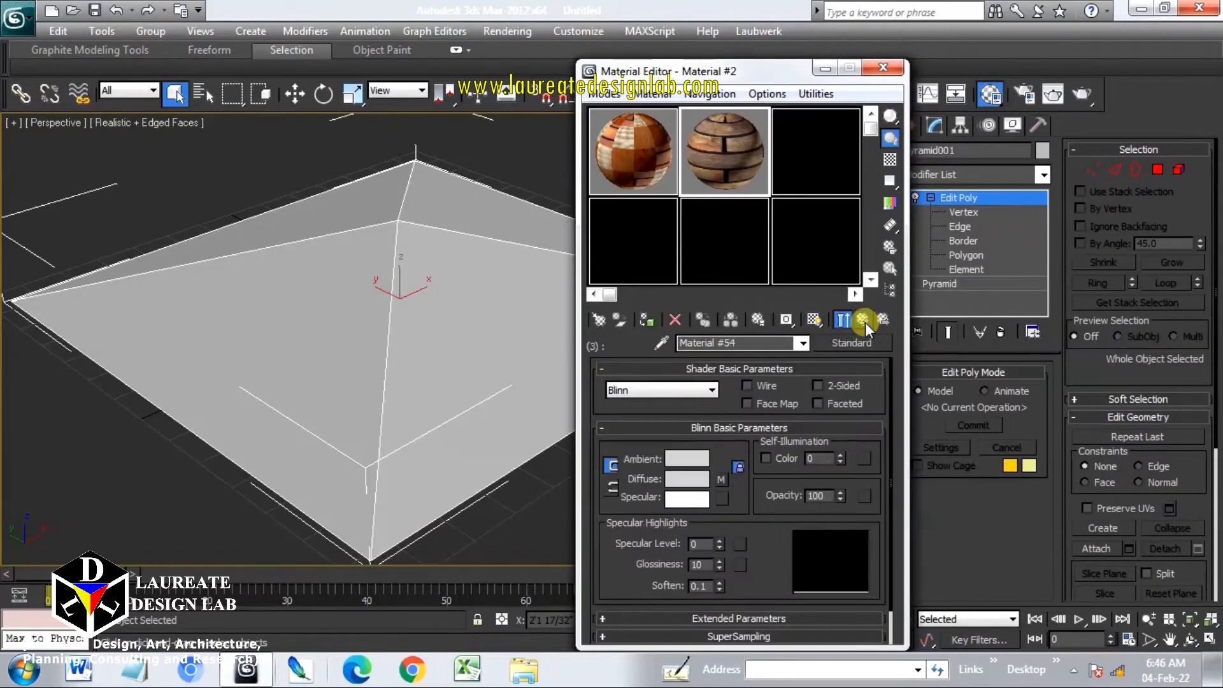
click(864, 320)
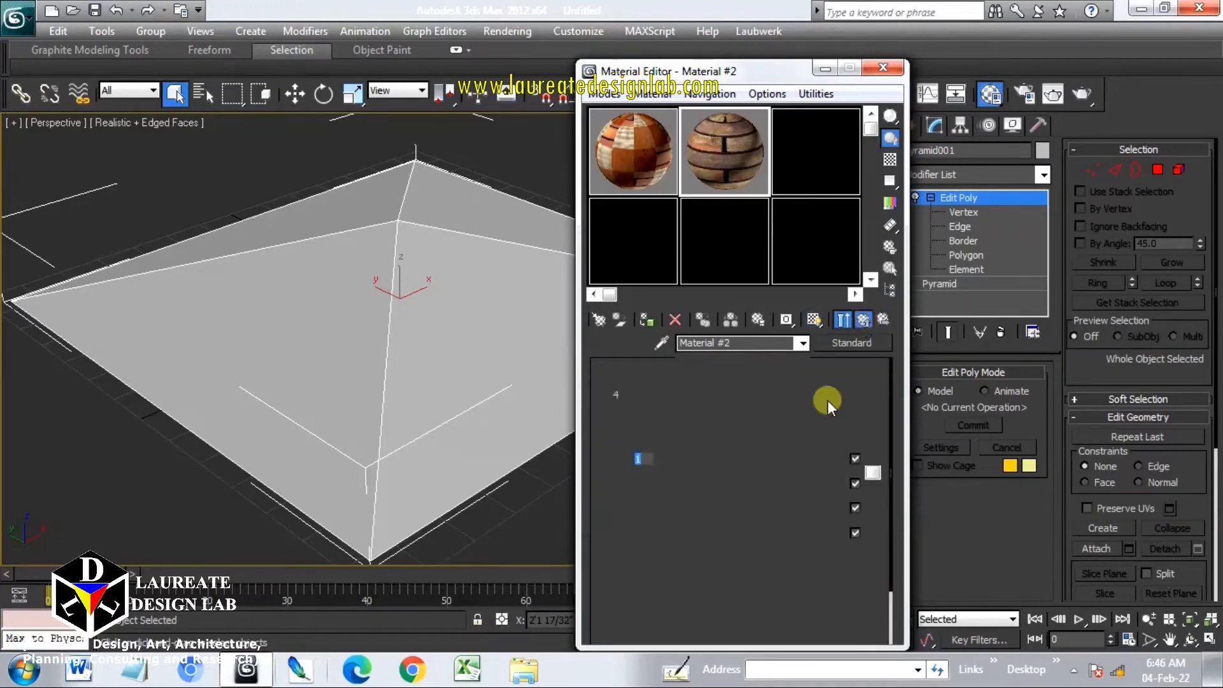
Make sub-material 4 a Standard material and assign the cloth039 bitmap as its diffuse map
click(783, 528)
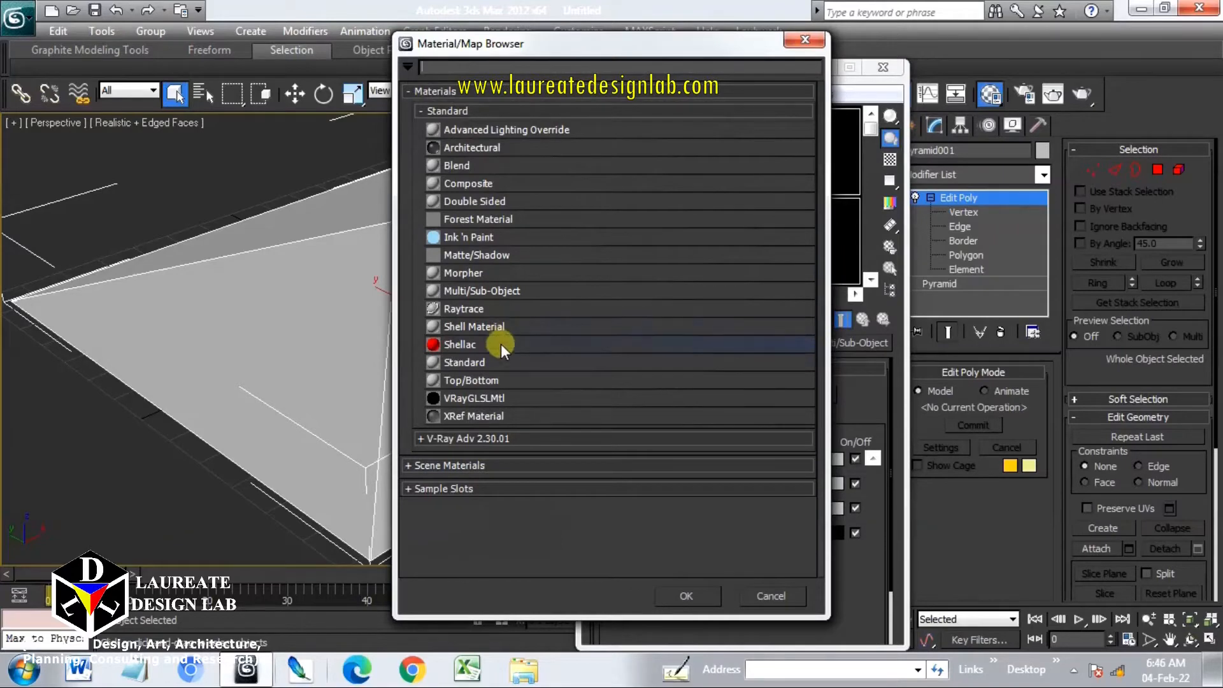
double_click(465, 362)
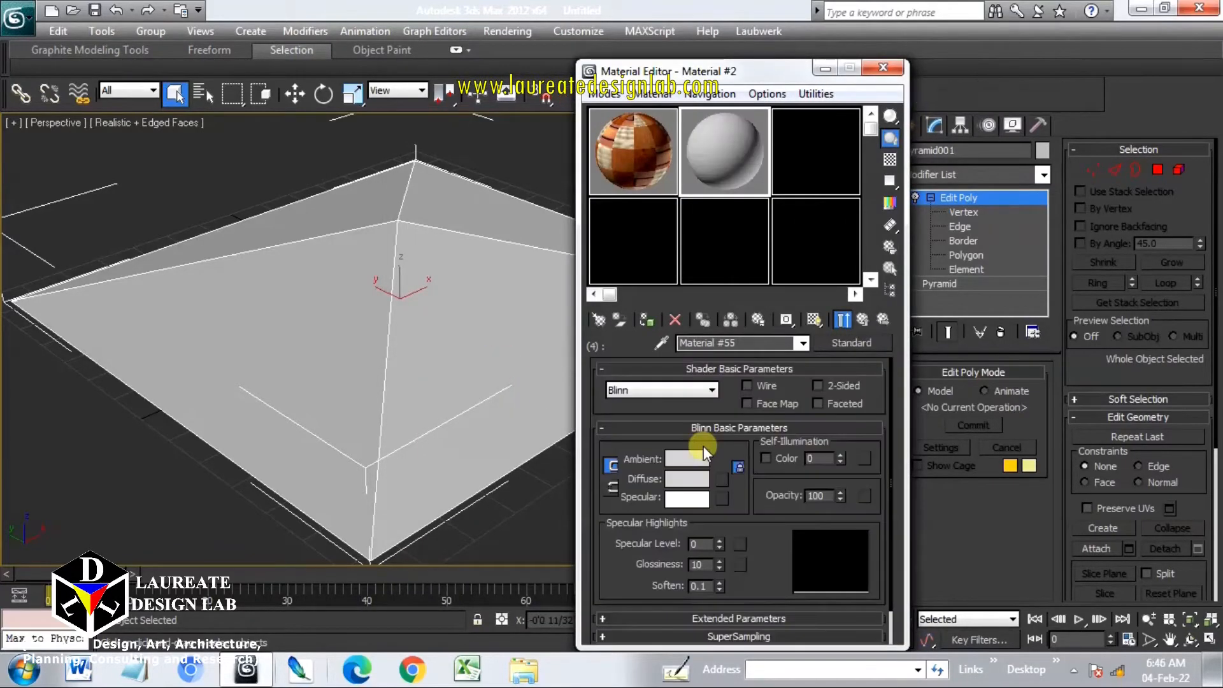
click(721, 479)
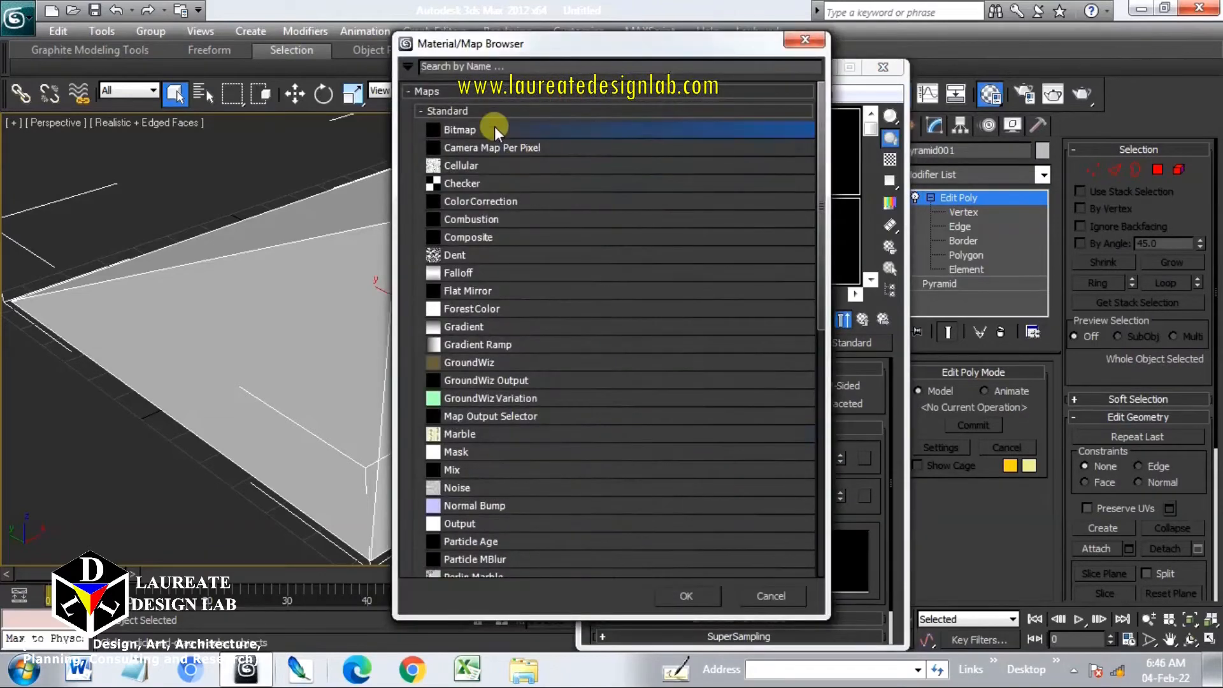
double_click(494, 130)
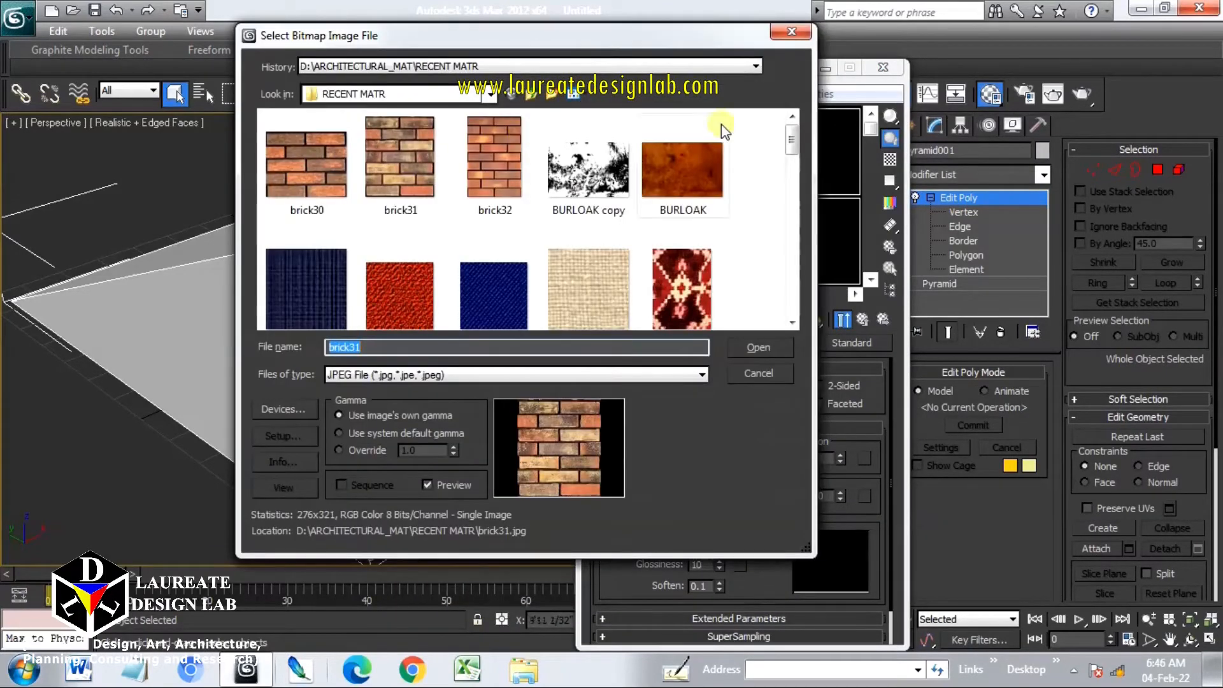
scroll(793, 137, down, 1)
click(576, 225)
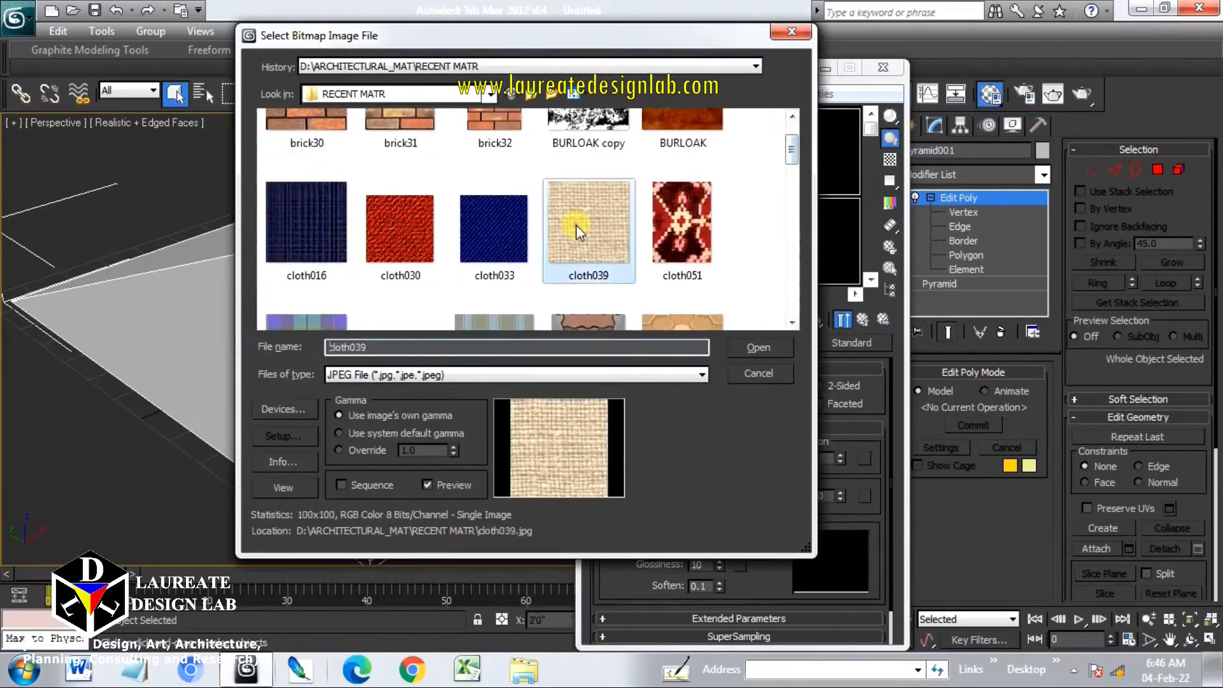
double_click(576, 224)
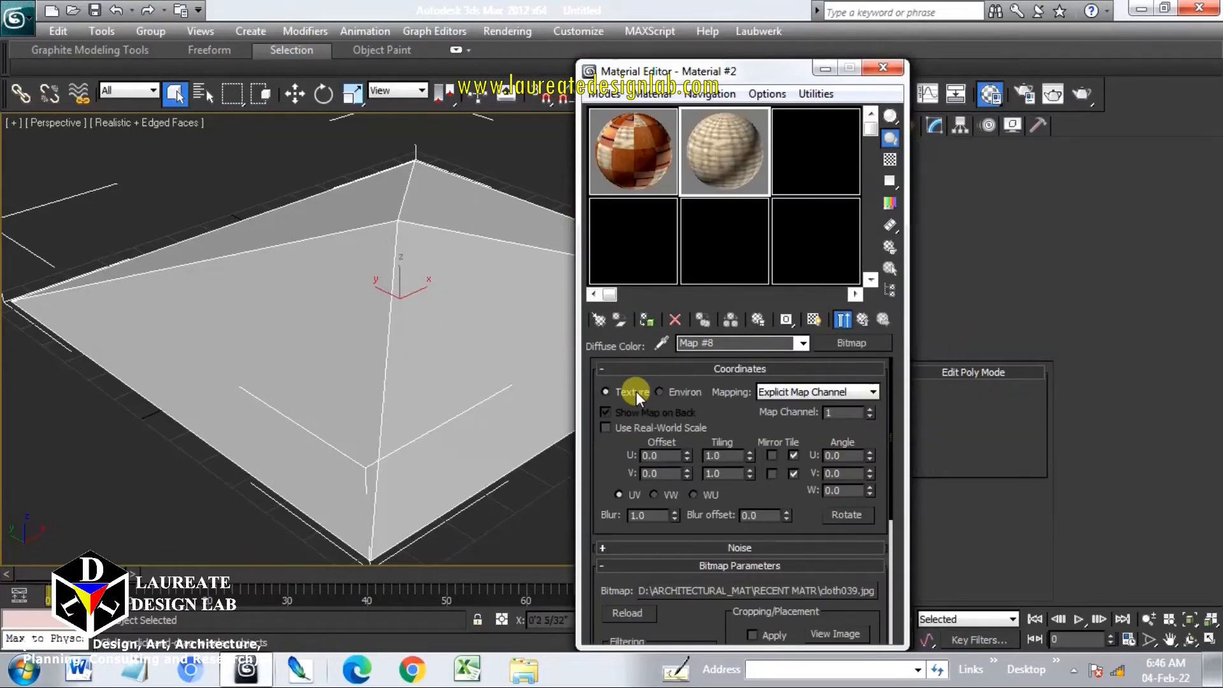
Show the cloth039 map in the viewport, set it to map channel 4, and return to the parent material
click(816, 320)
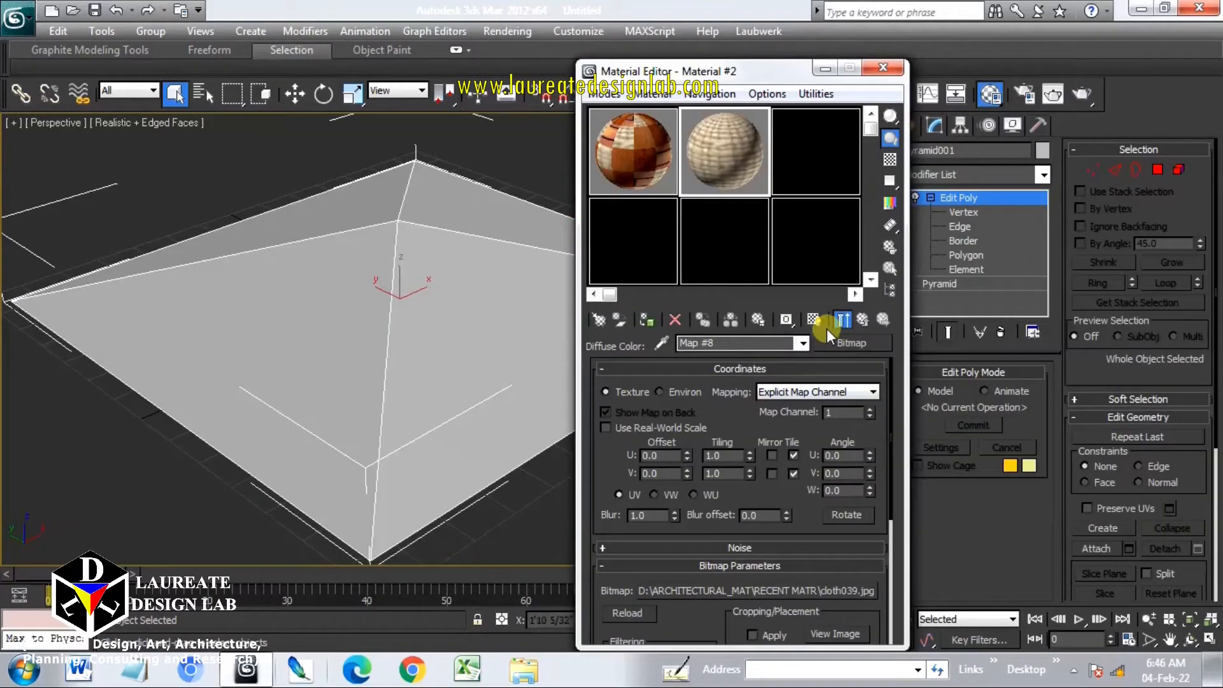
double_click(840, 412)
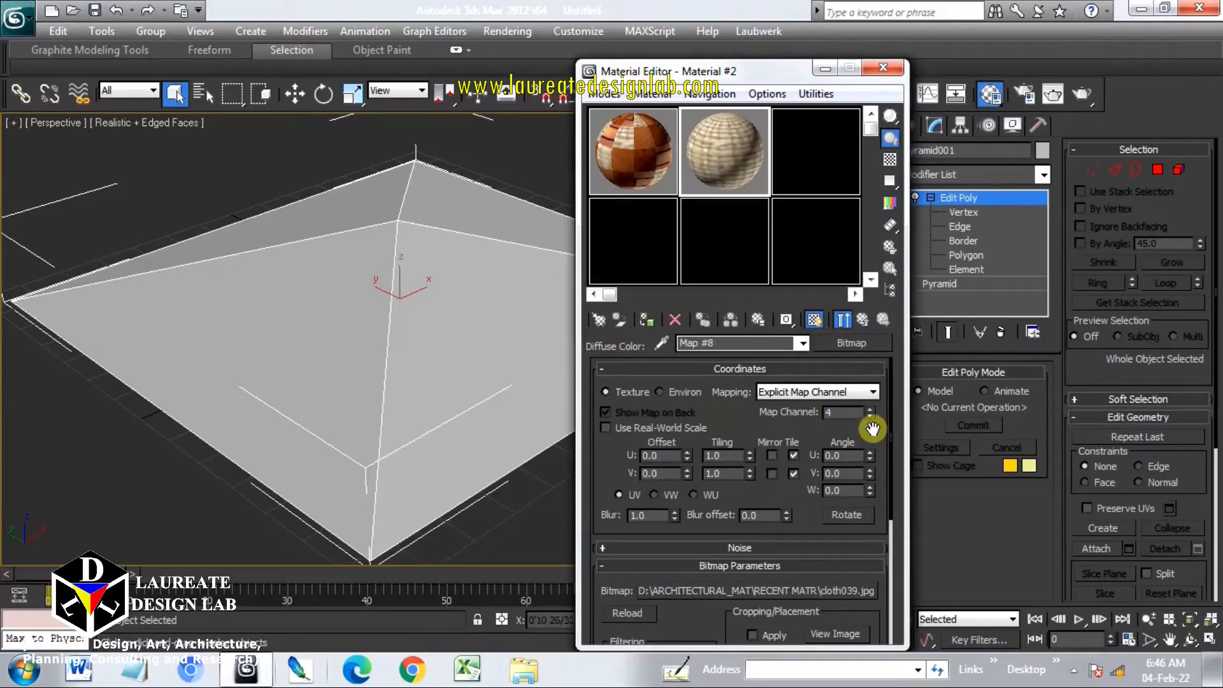
click(863, 321)
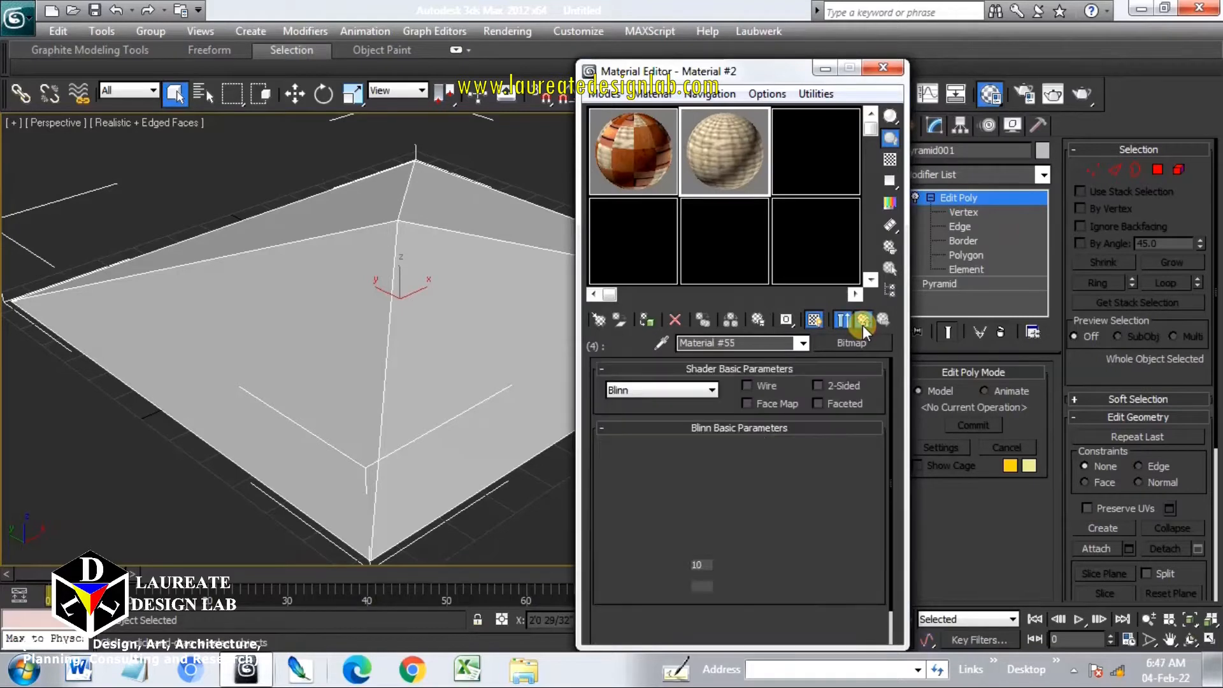
click(871, 317)
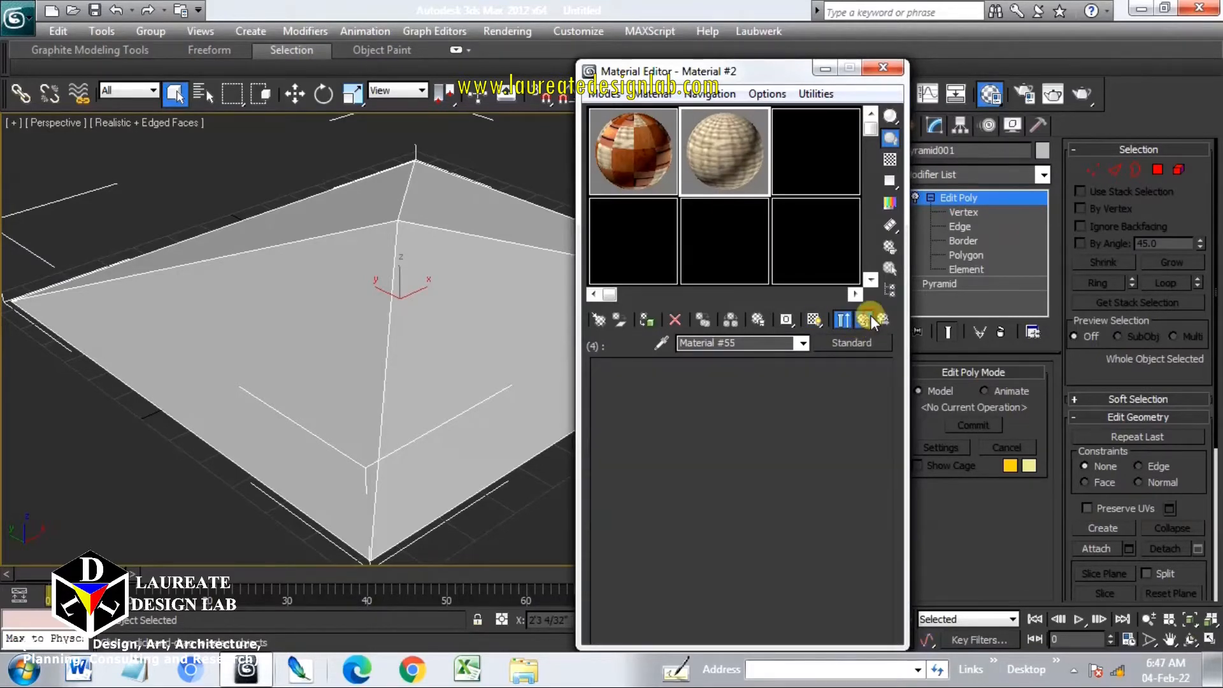
Review sub-material 1's wood diffuse map settings and move on to sub-material 2
click(794, 453)
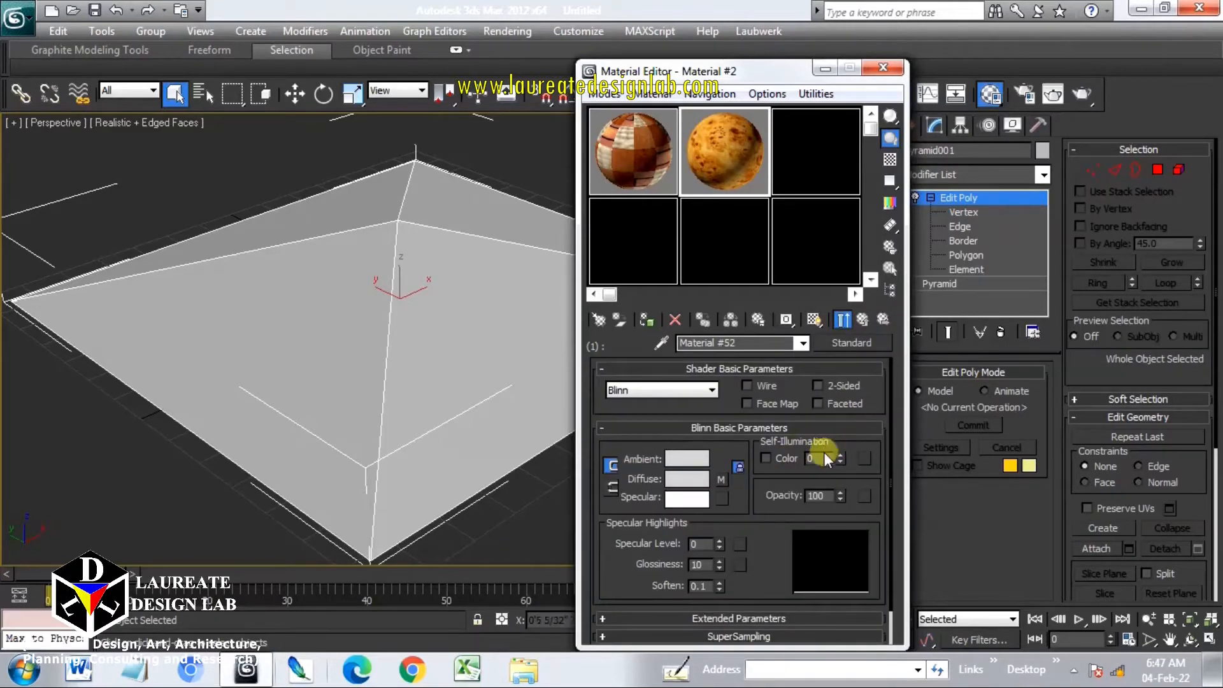
click(723, 477)
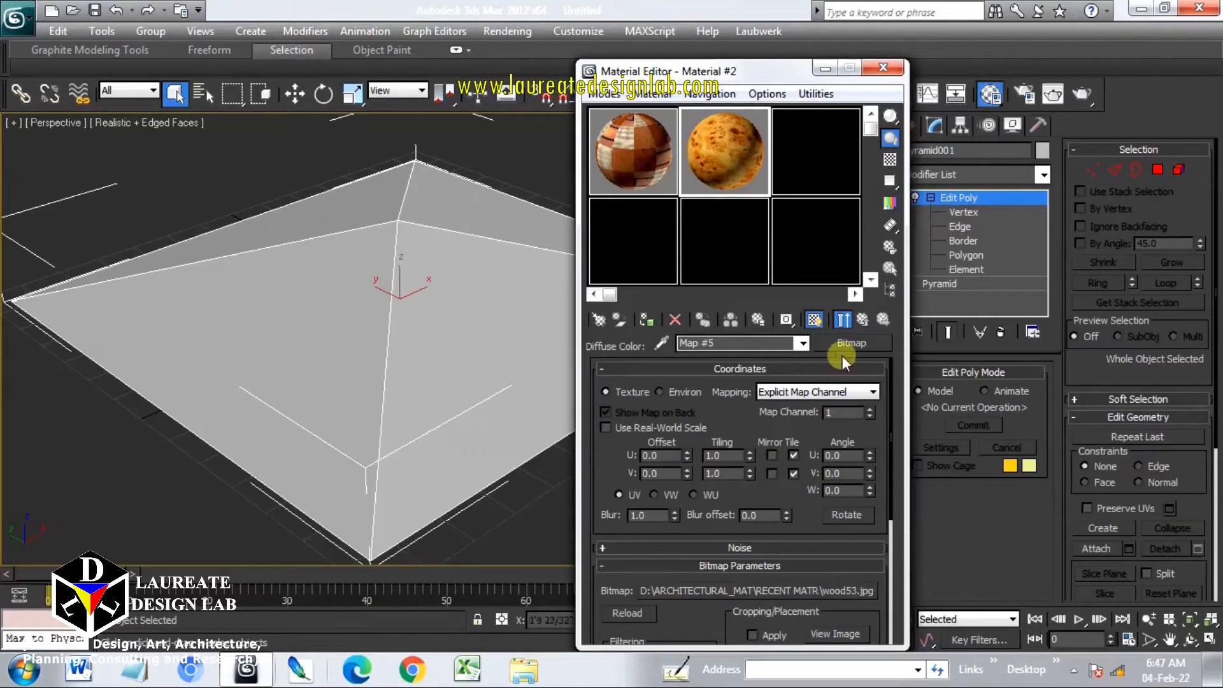
click(868, 313)
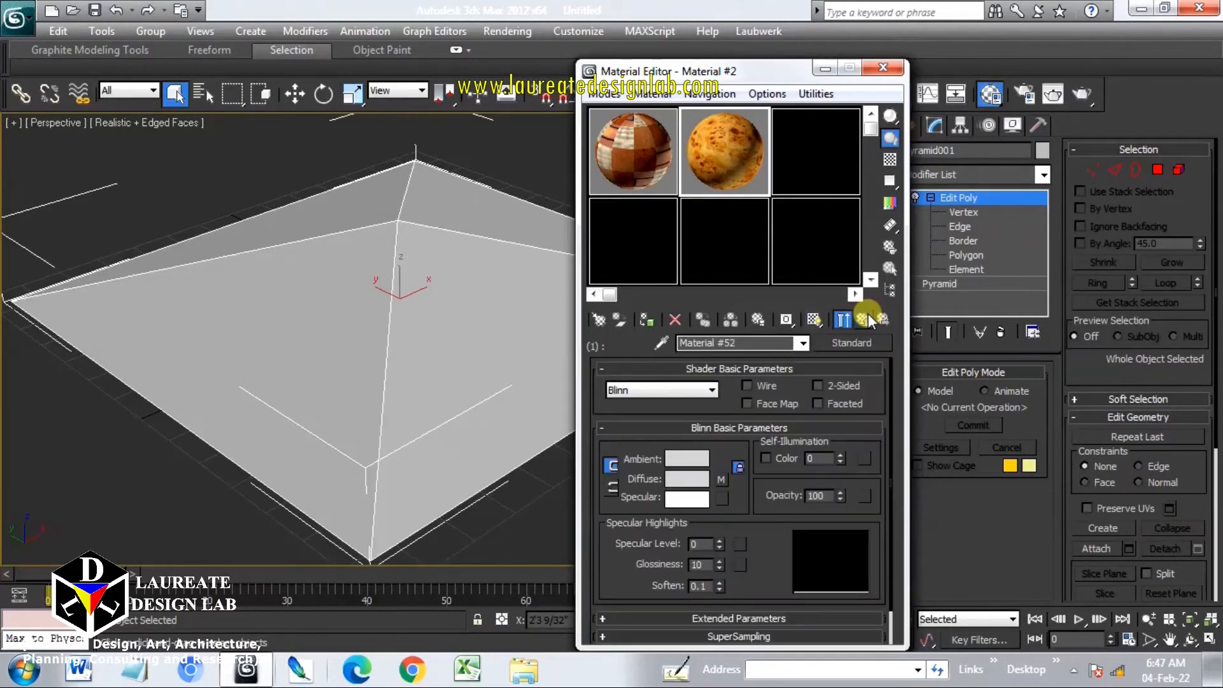
click(868, 313)
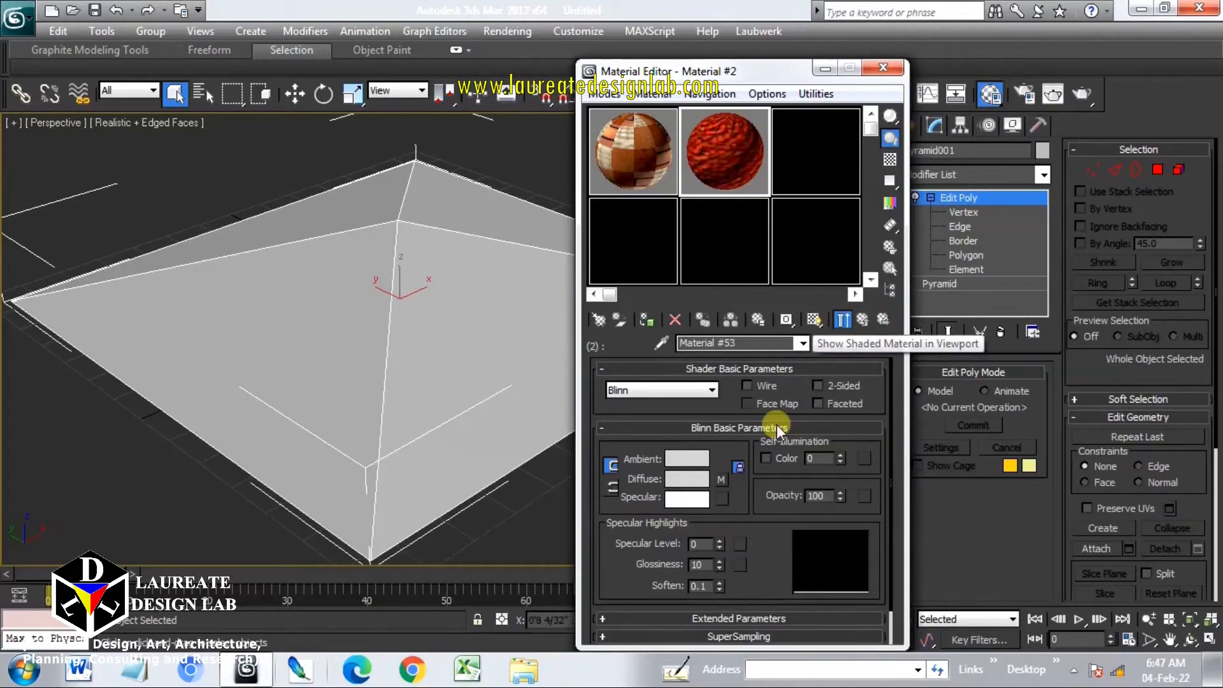
Set sub-material 2's cloth030 map to map channel 2, show it in the viewport, and return to the parent
click(721, 479)
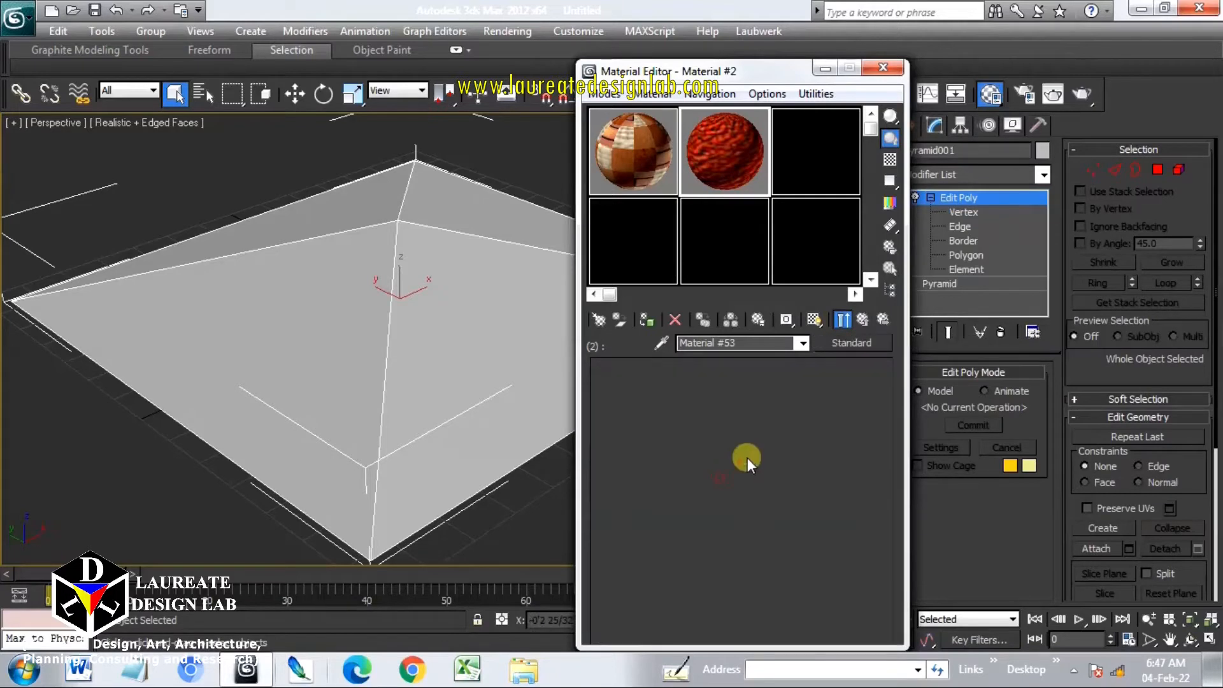
click(813, 320)
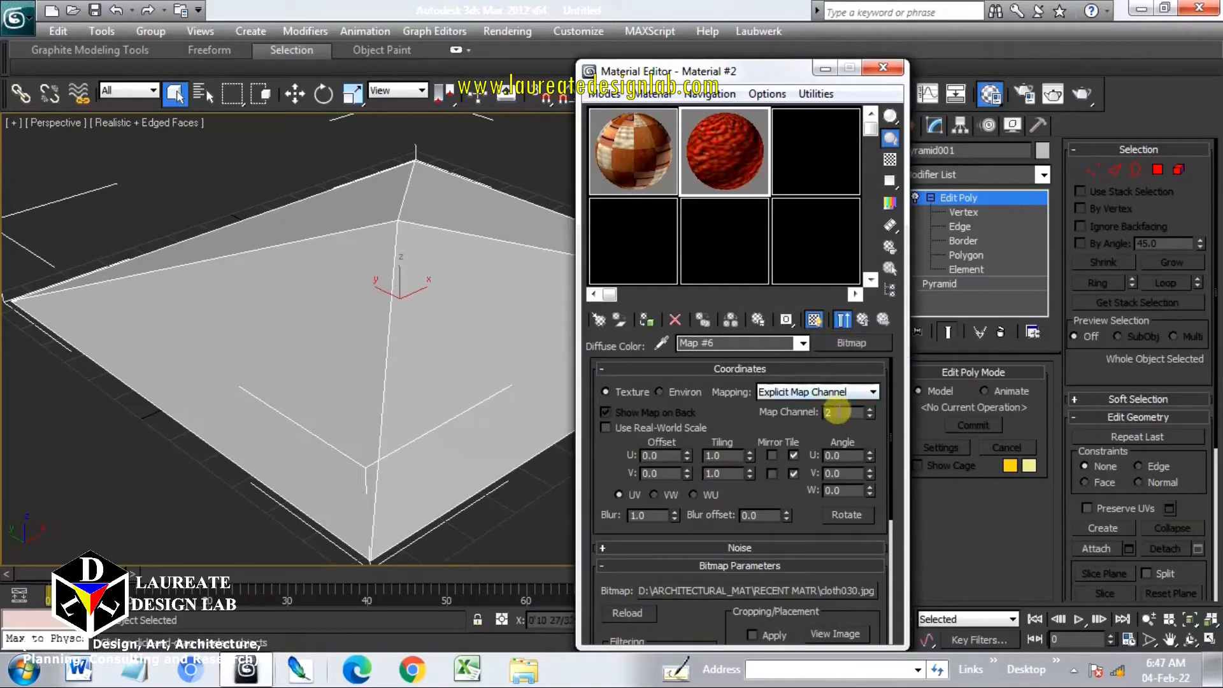
drag(847, 412, 755, 414)
text(2)
key(Return)
click(861, 320)
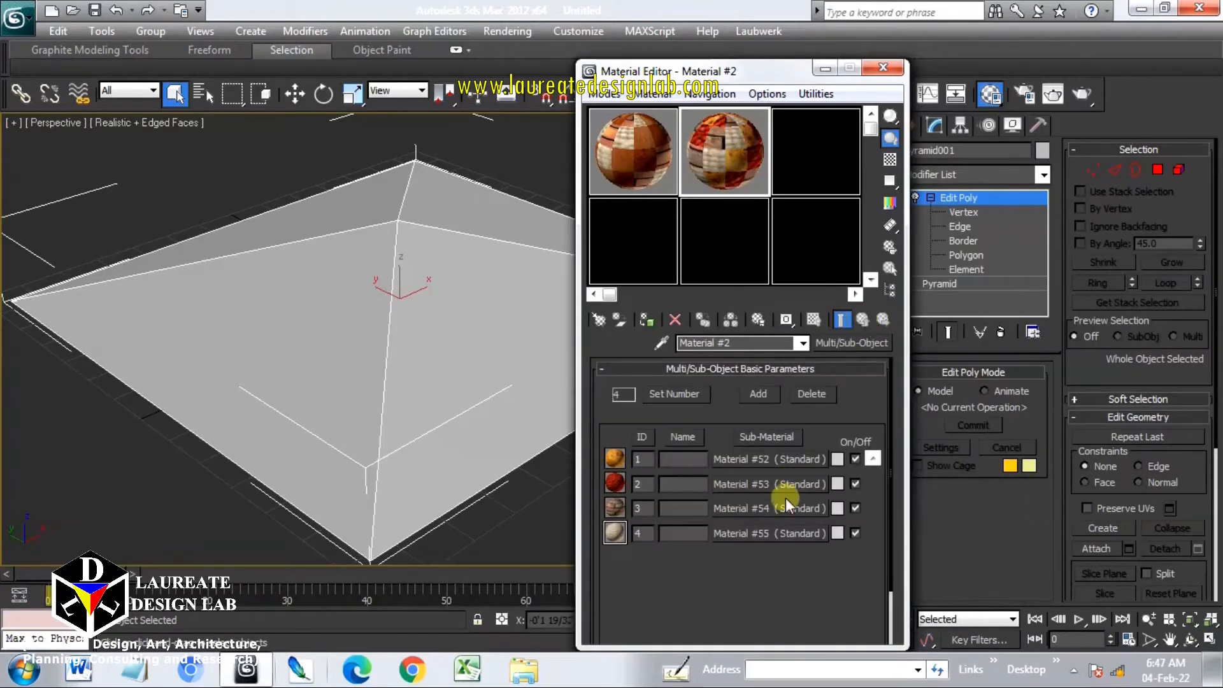
Open sub-material 3's brick diffuse map to check its coordinate settings
click(782, 508)
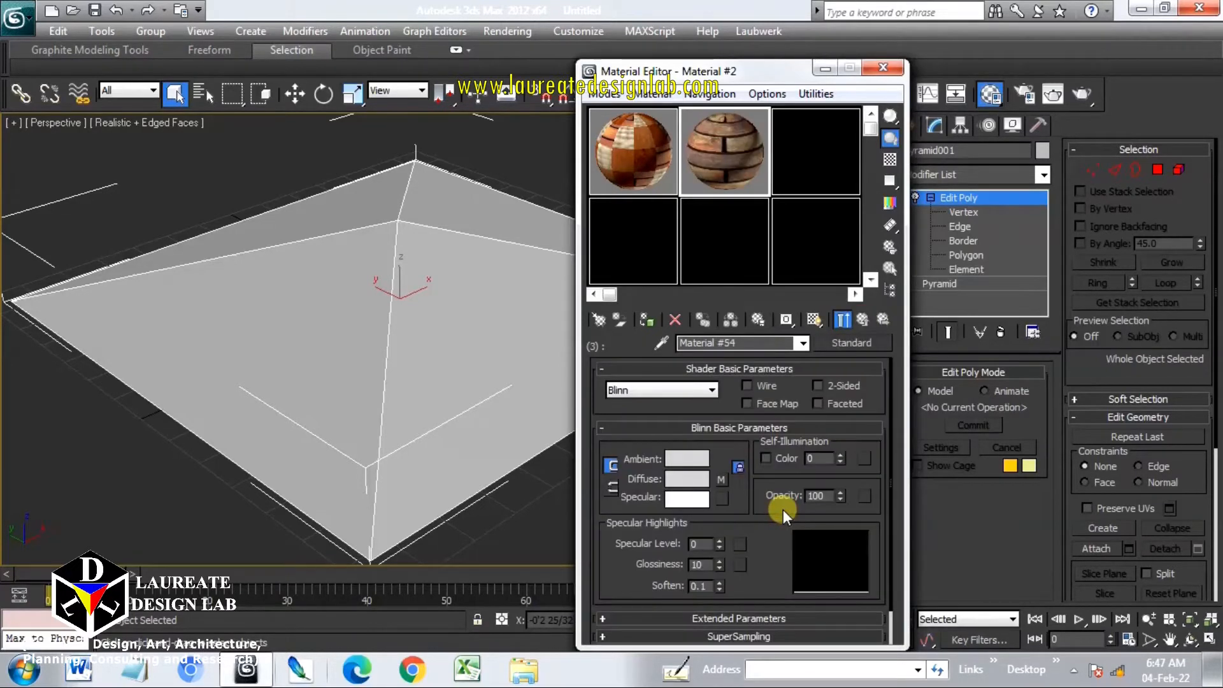
click(722, 480)
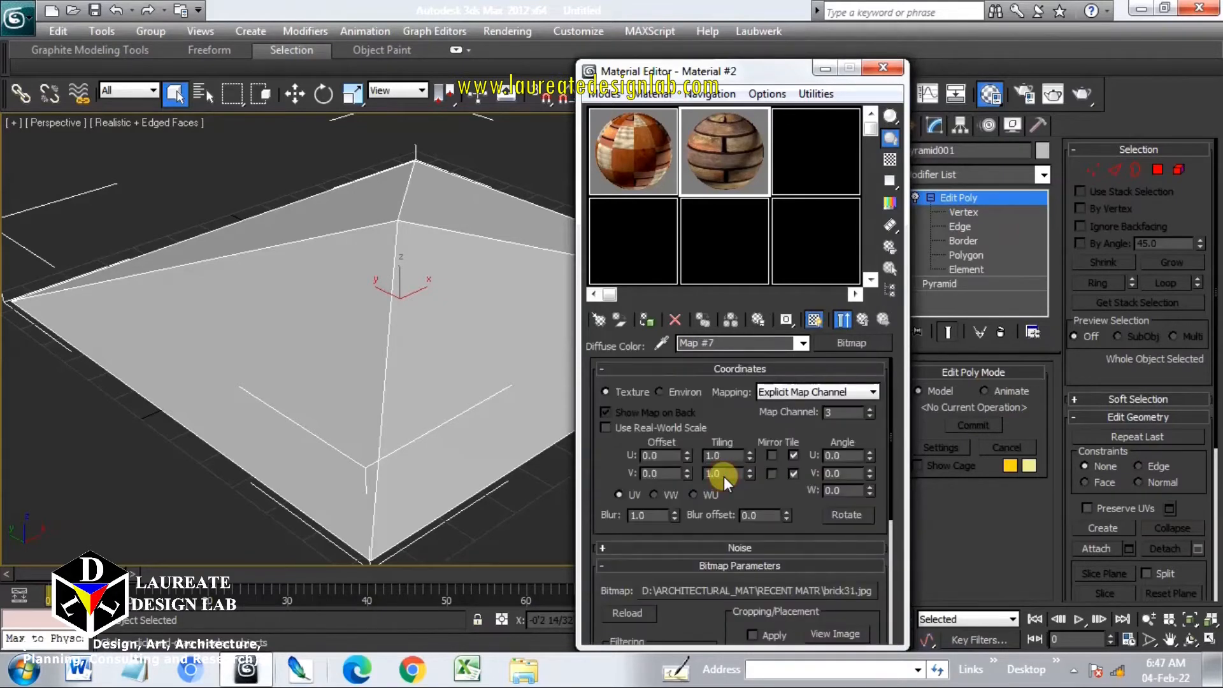
Review the map channel settings of the brick and cloth039 maps, then return to the Multi/Sub-Object parent material
drag(849, 414, 796, 414)
click(881, 320)
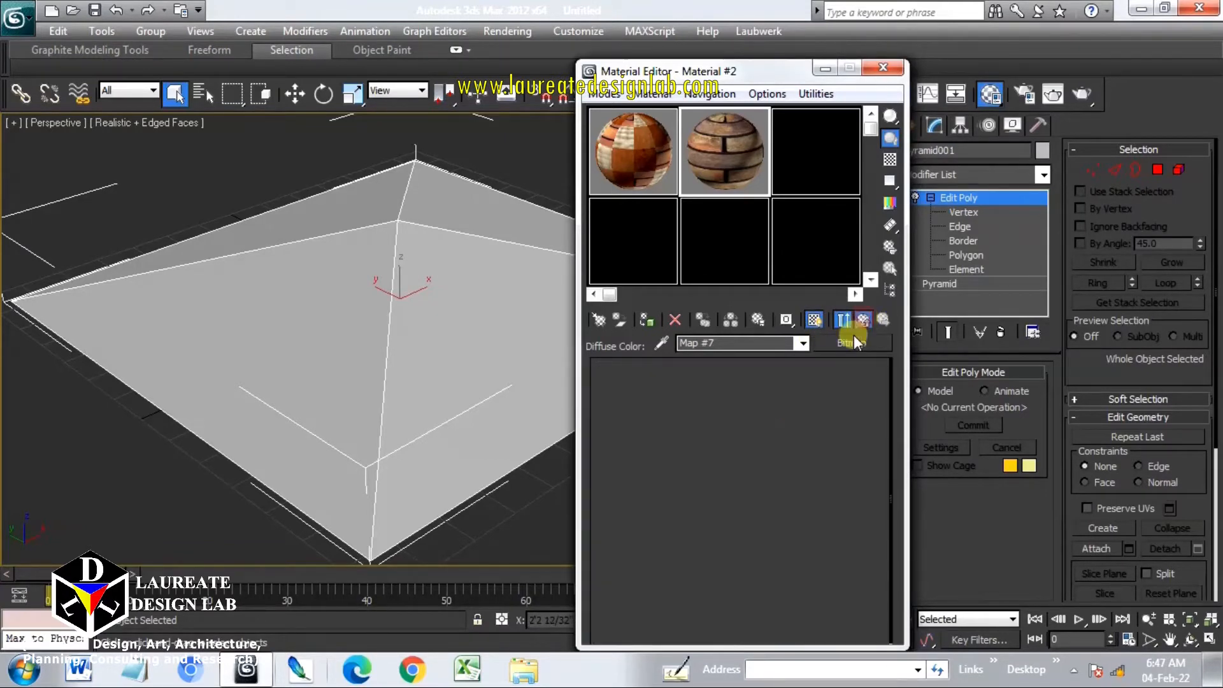
click(751, 530)
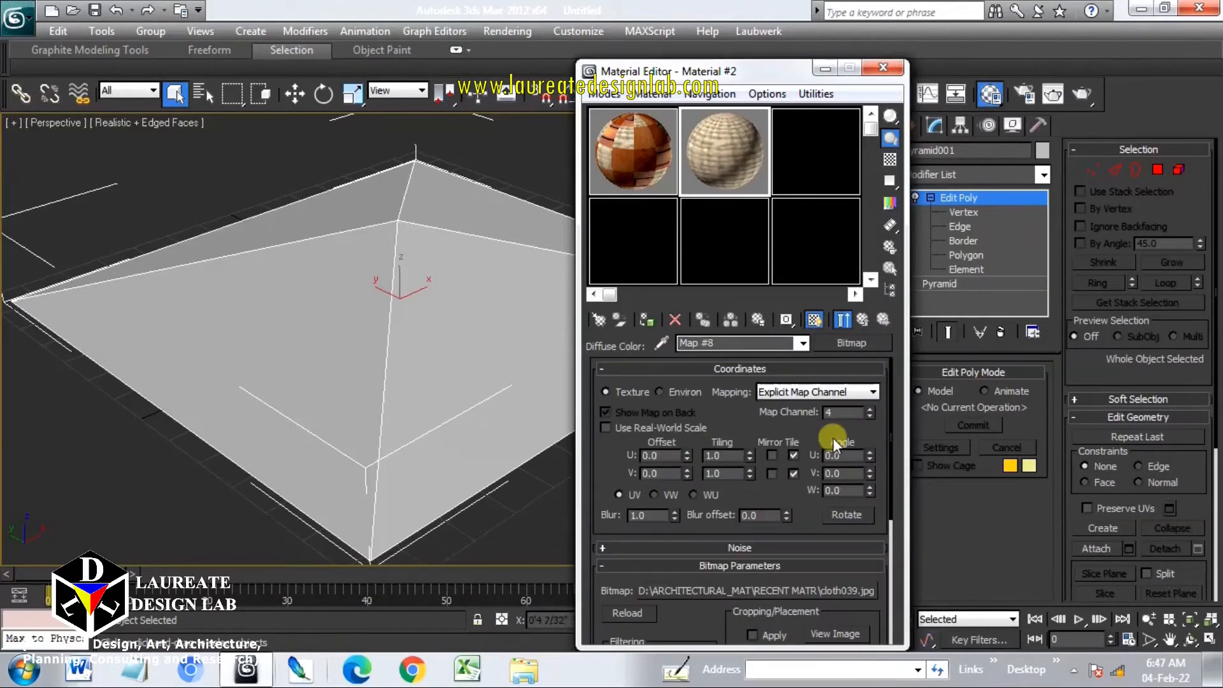
drag(844, 414, 796, 413)
click(864, 321)
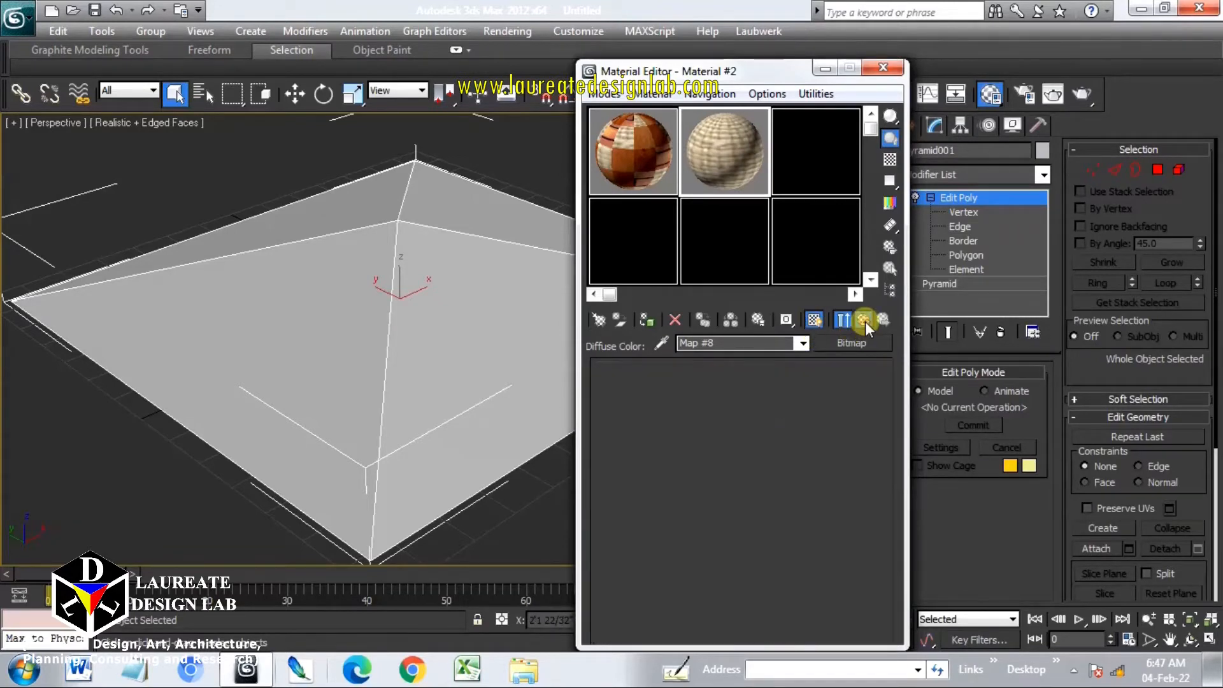
click(864, 321)
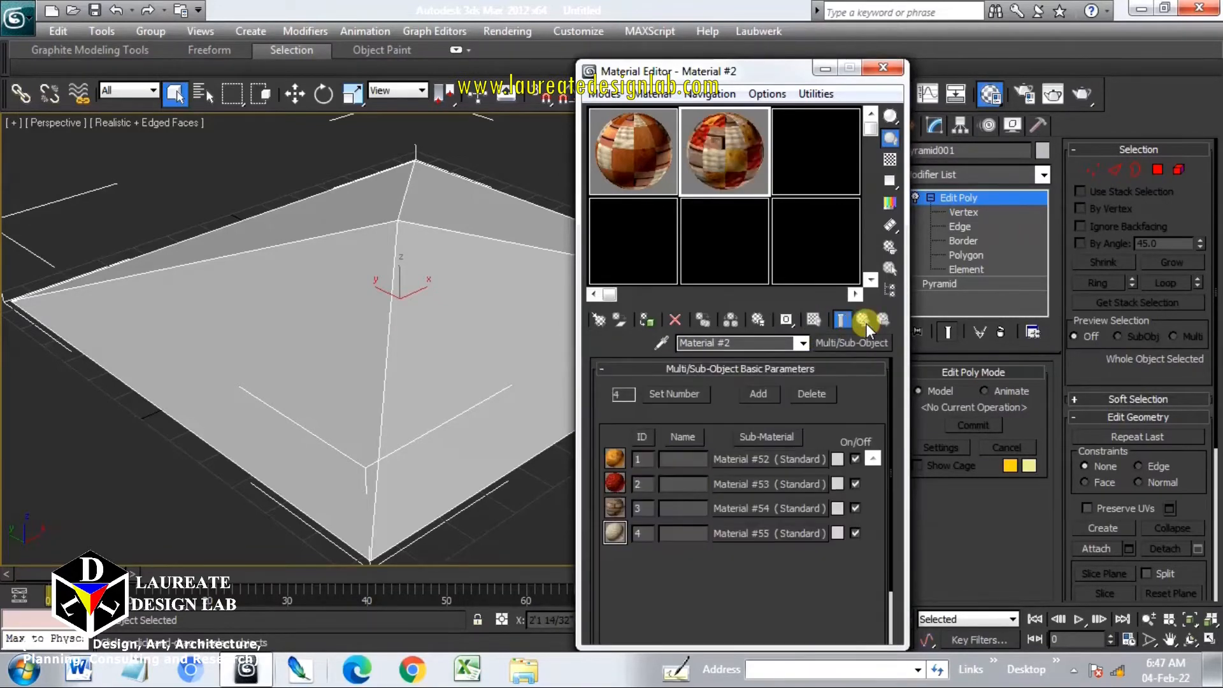
Add a UVW Map modifier to the pyramid named UVW Map-1 with Box mapping on map channel 1
drag(772, 72, 428, 466)
click(603, 449)
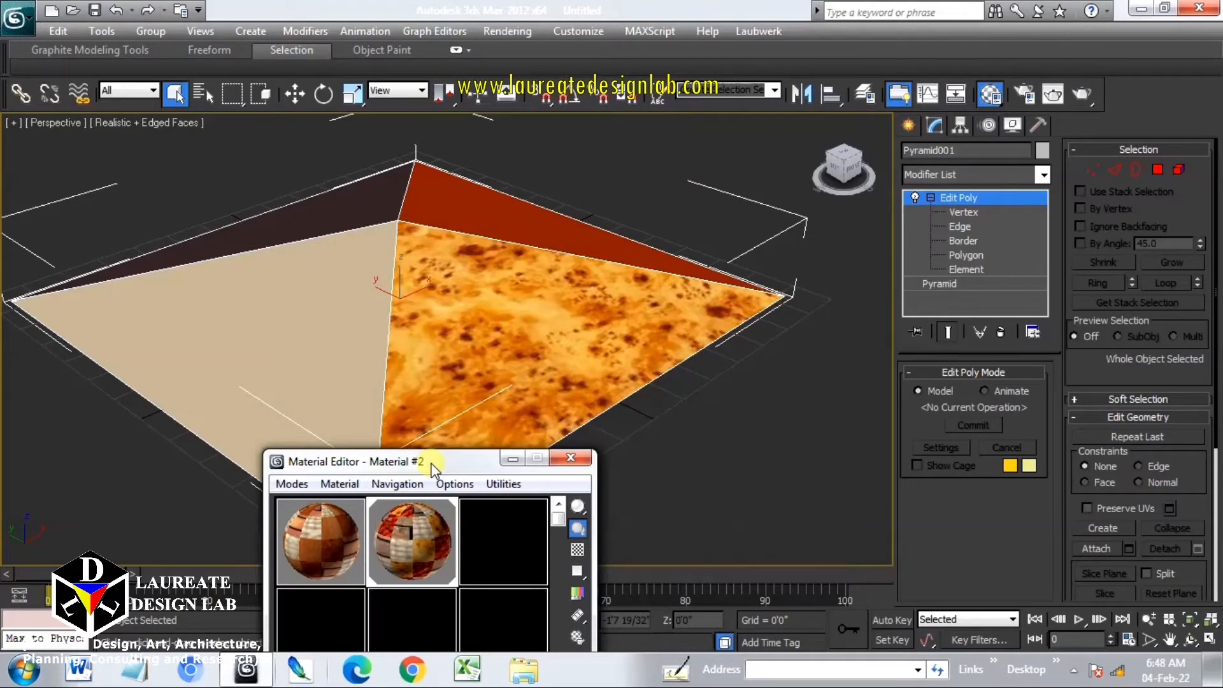
click(979, 177)
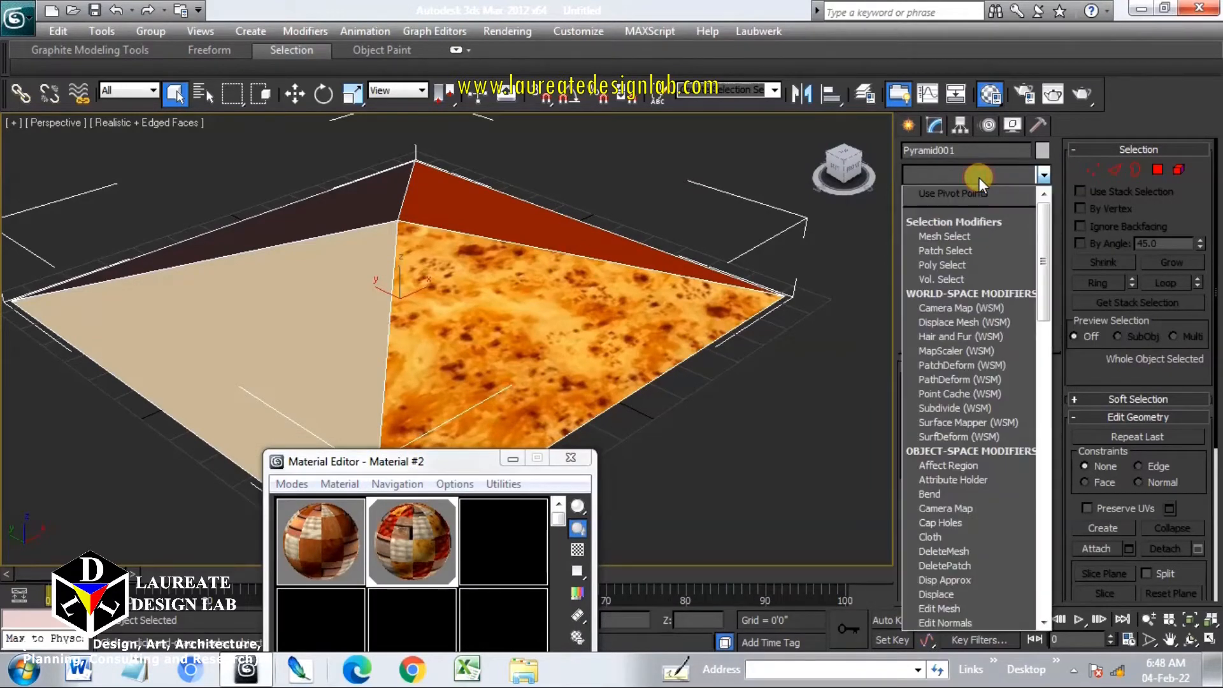
key(u)
key(u)
key(Return)
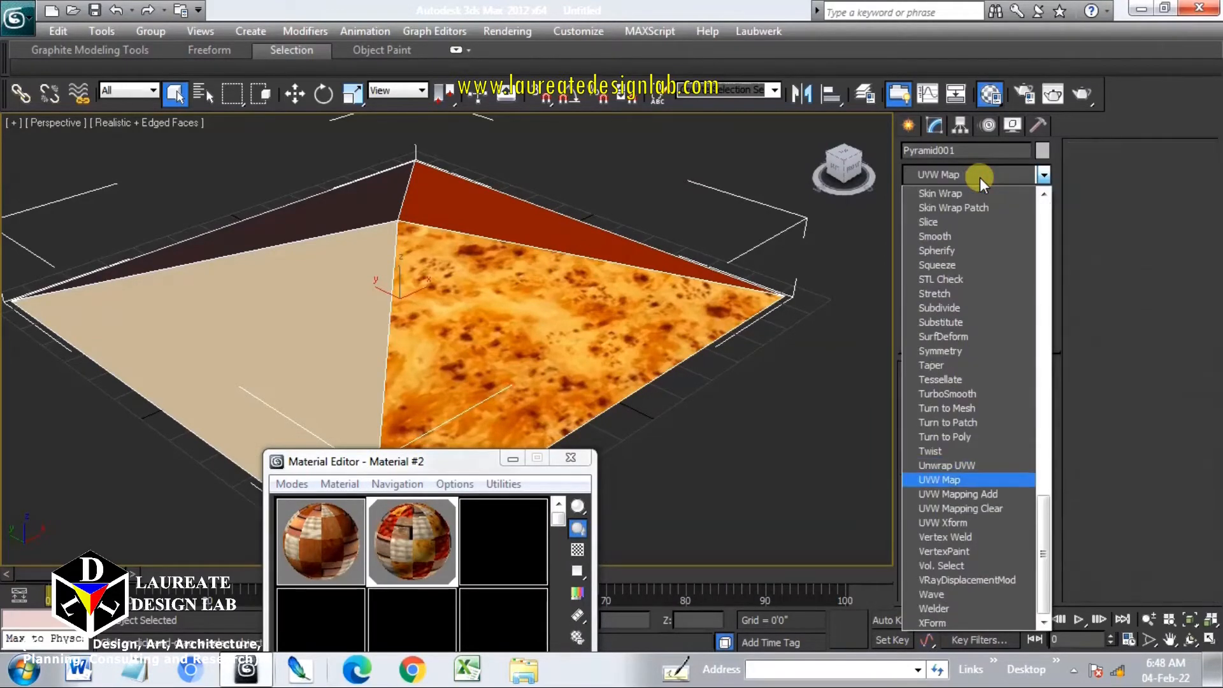
right_click(987, 191)
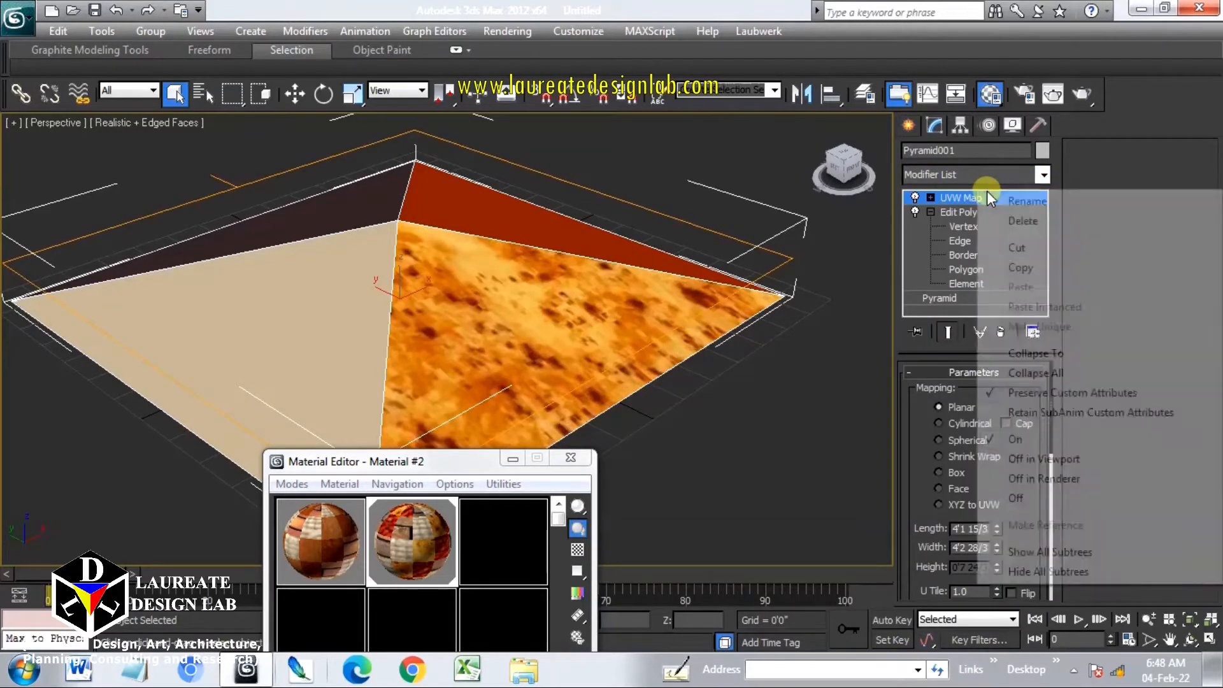
click(1027, 201)
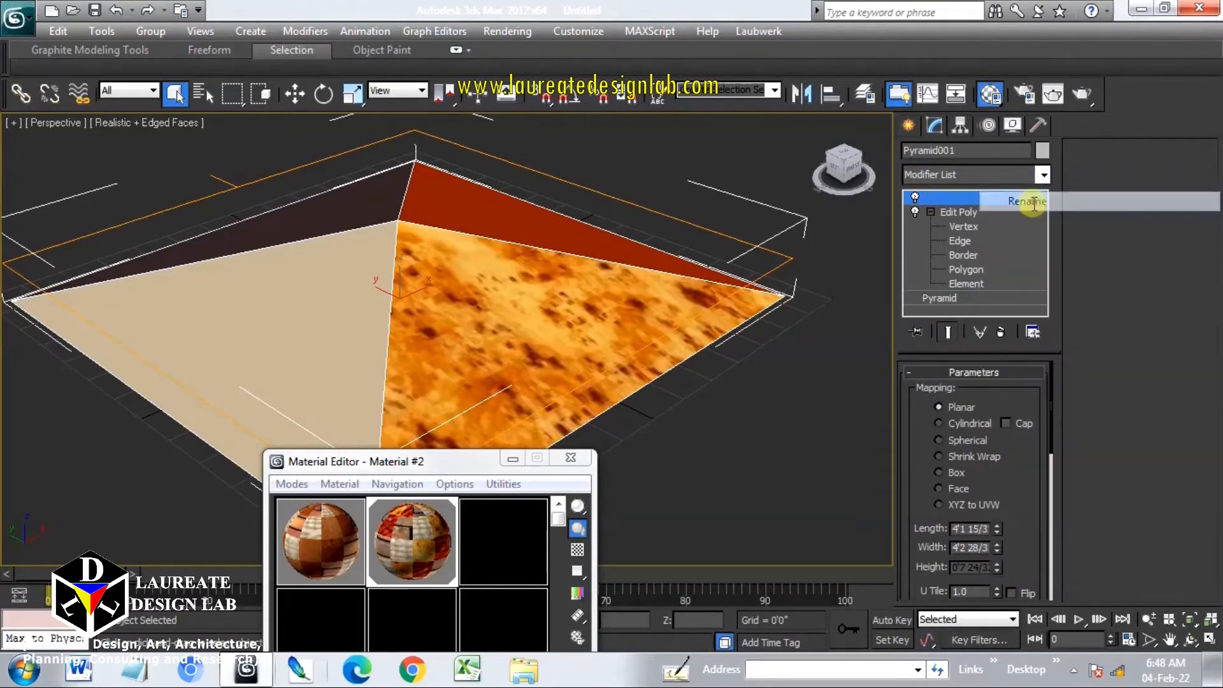
click(1005, 196)
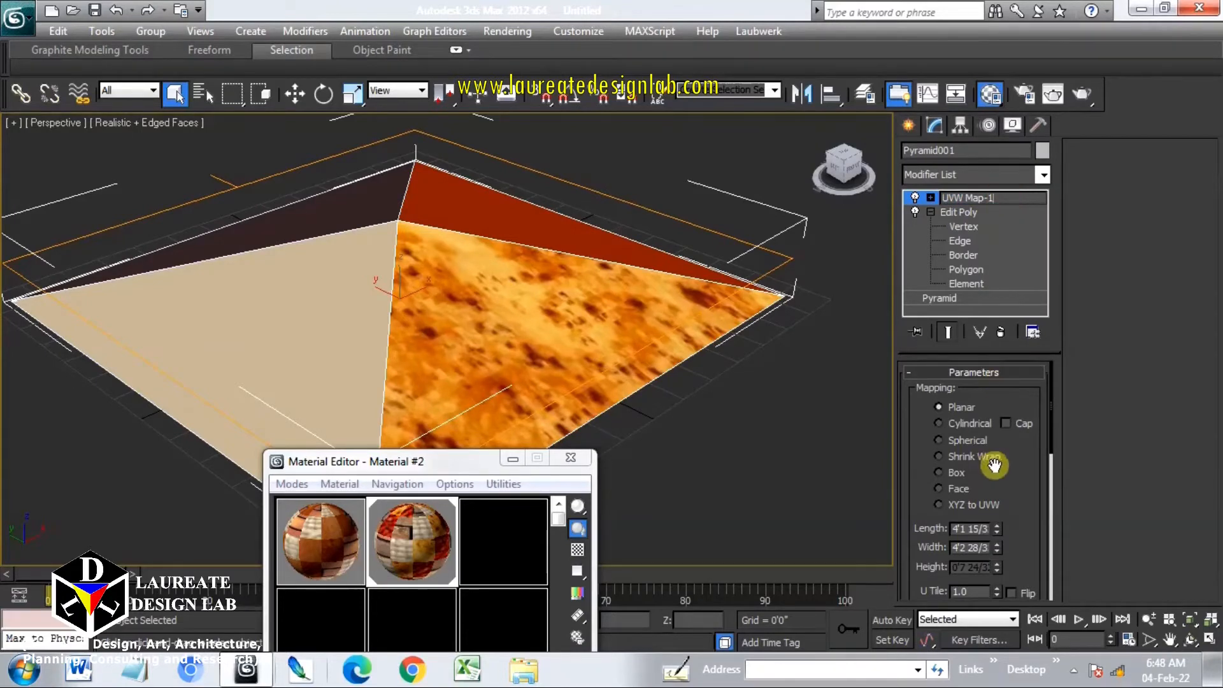
click(958, 476)
drag(1005, 486, 999, 359)
double_click(1010, 555)
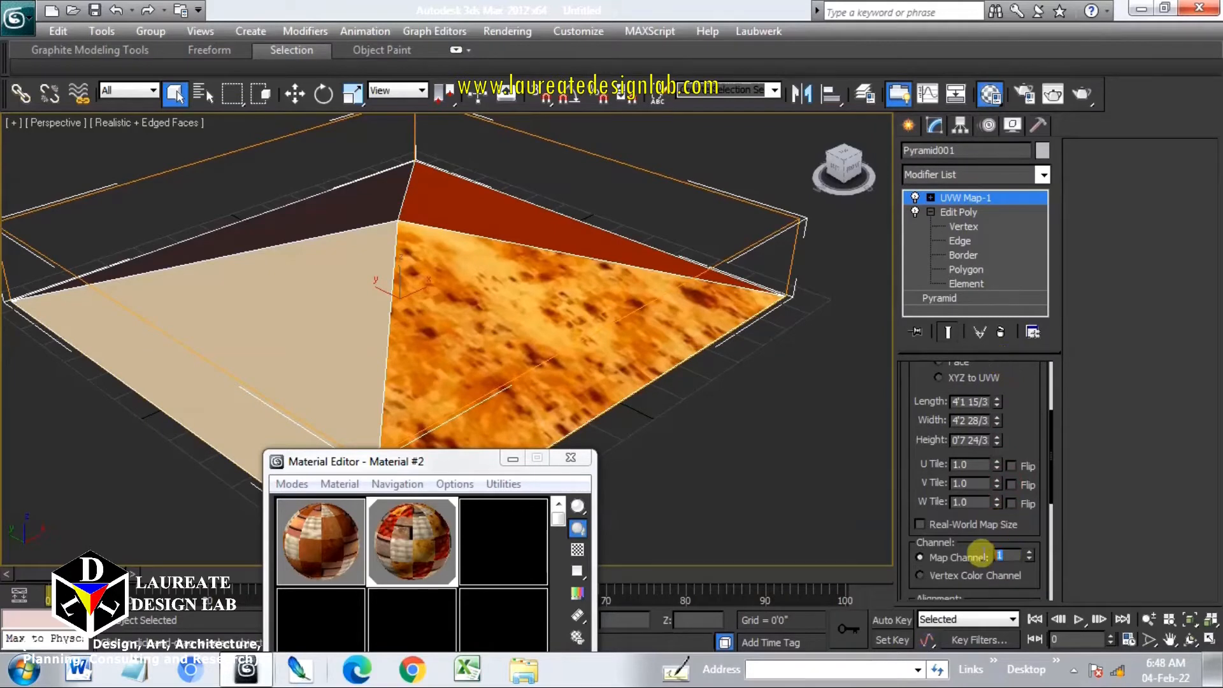
Add a second UVW Map modifier named UVW Map-2 with Box mapping on map channel 2
click(960, 176)
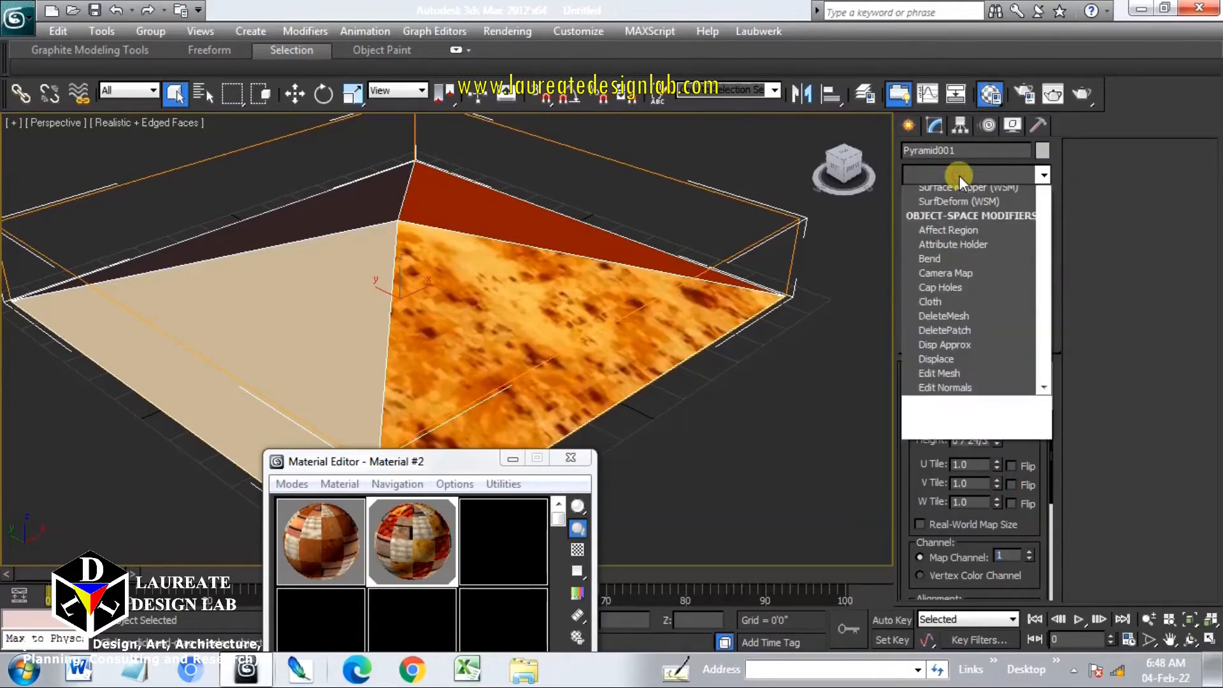
key(u)
key(u)
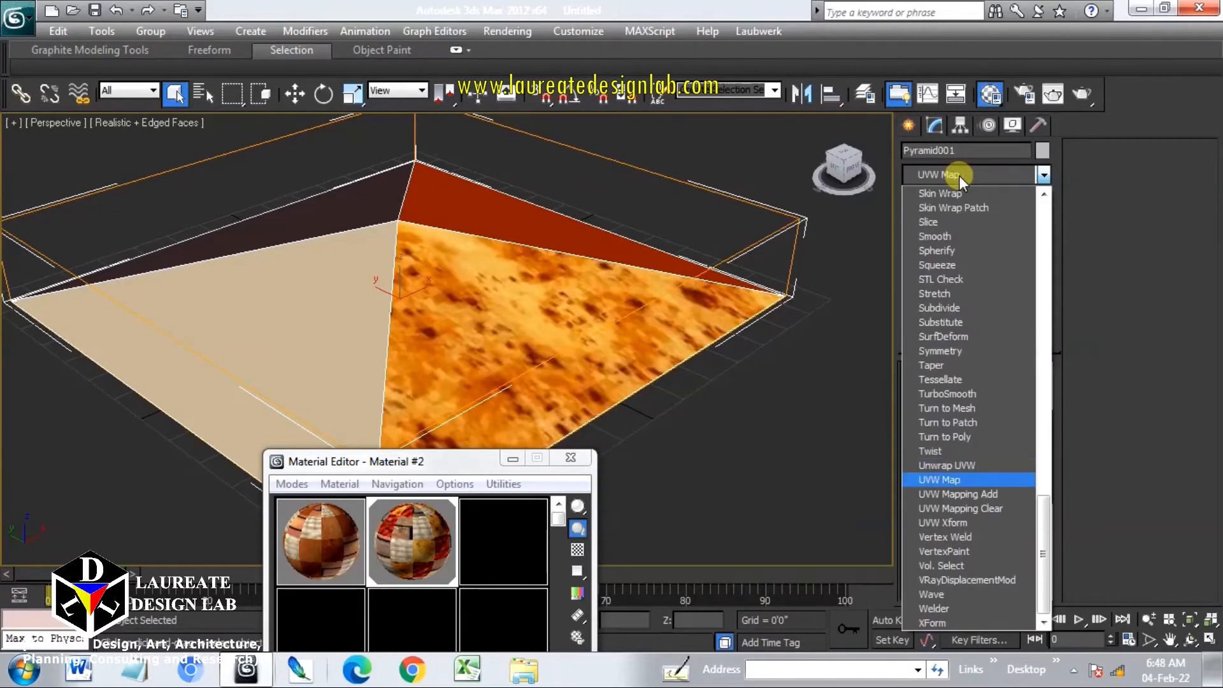
key(Return)
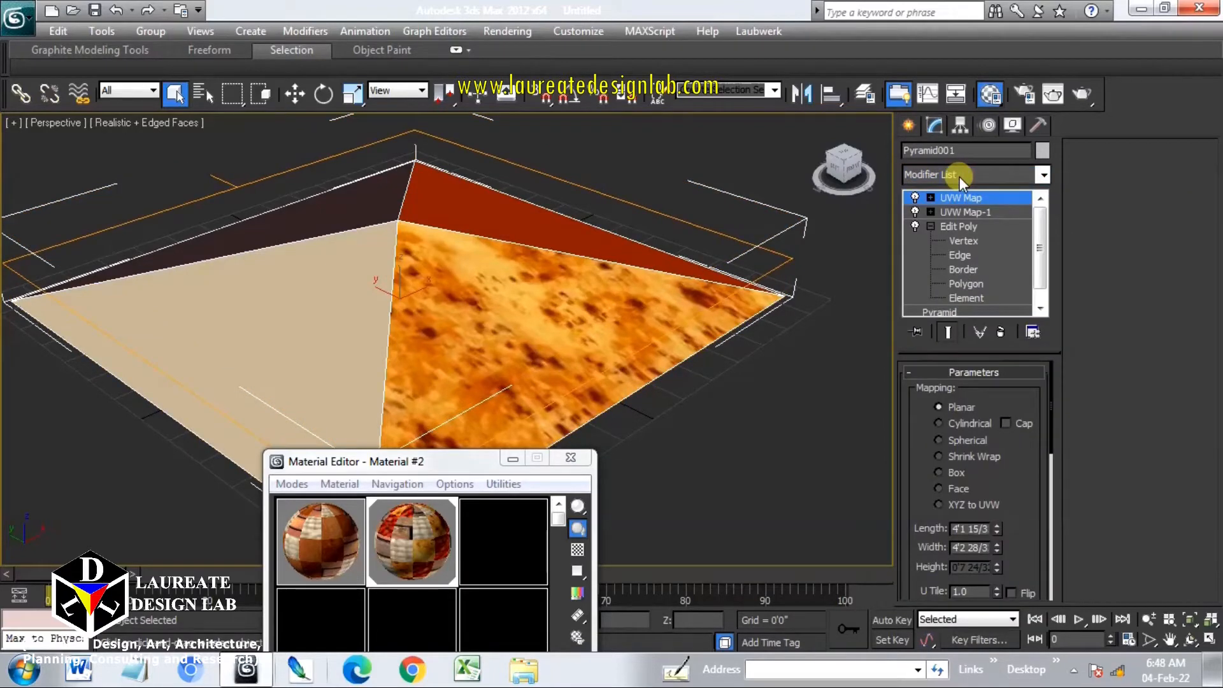
right_click(972, 198)
click(1013, 207)
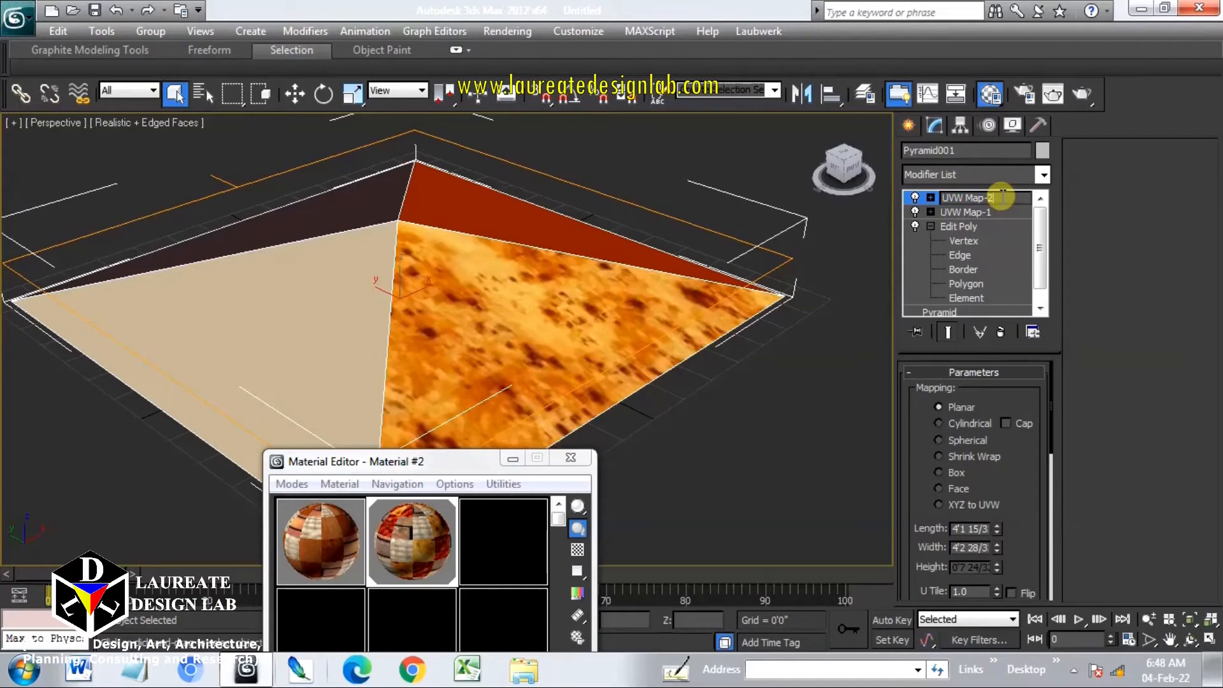
click(955, 473)
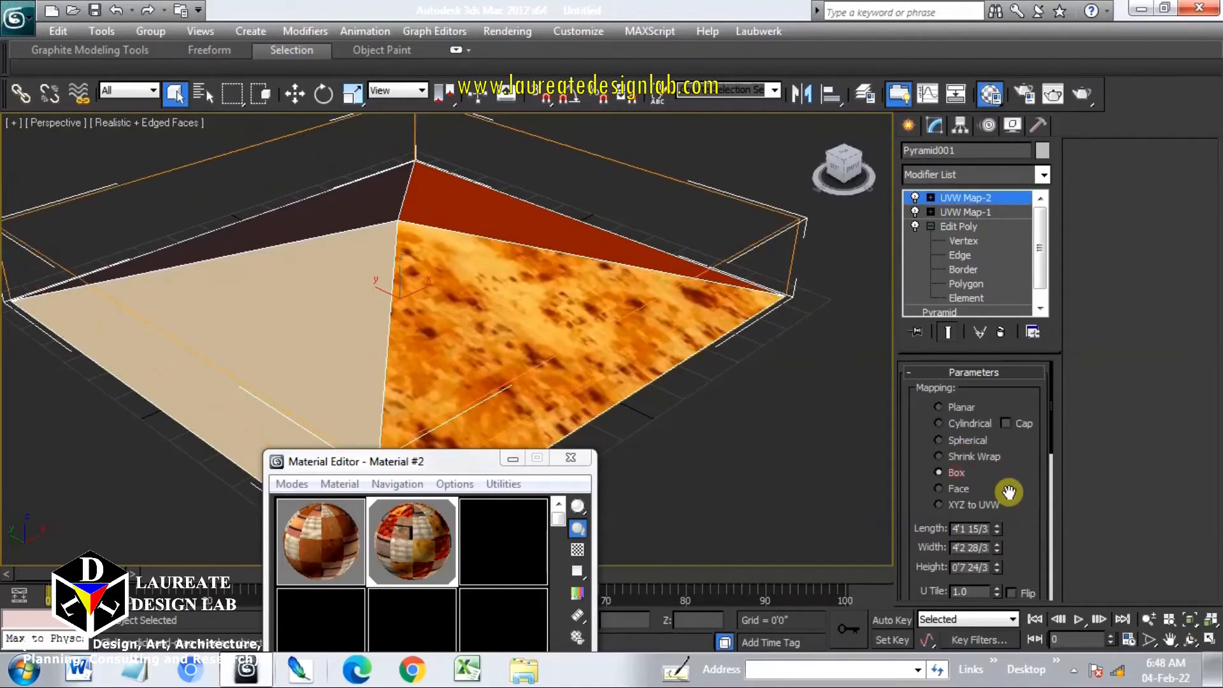
drag(1010, 500, 1001, 358)
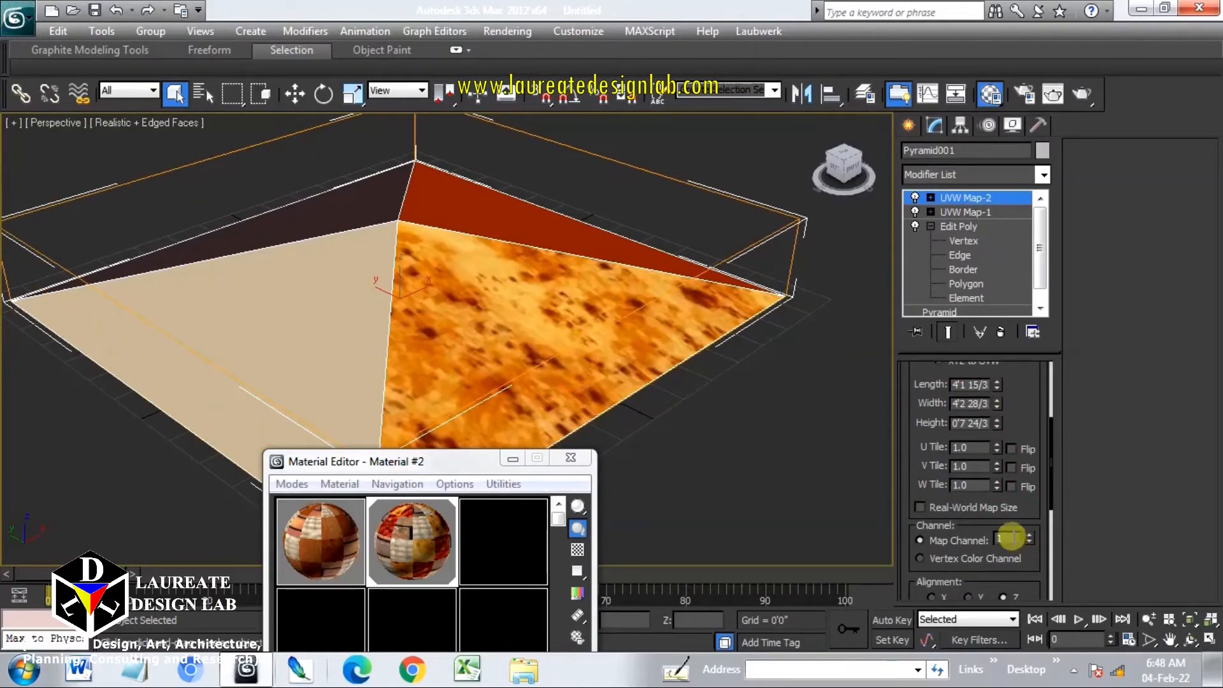
double_click(1012, 538)
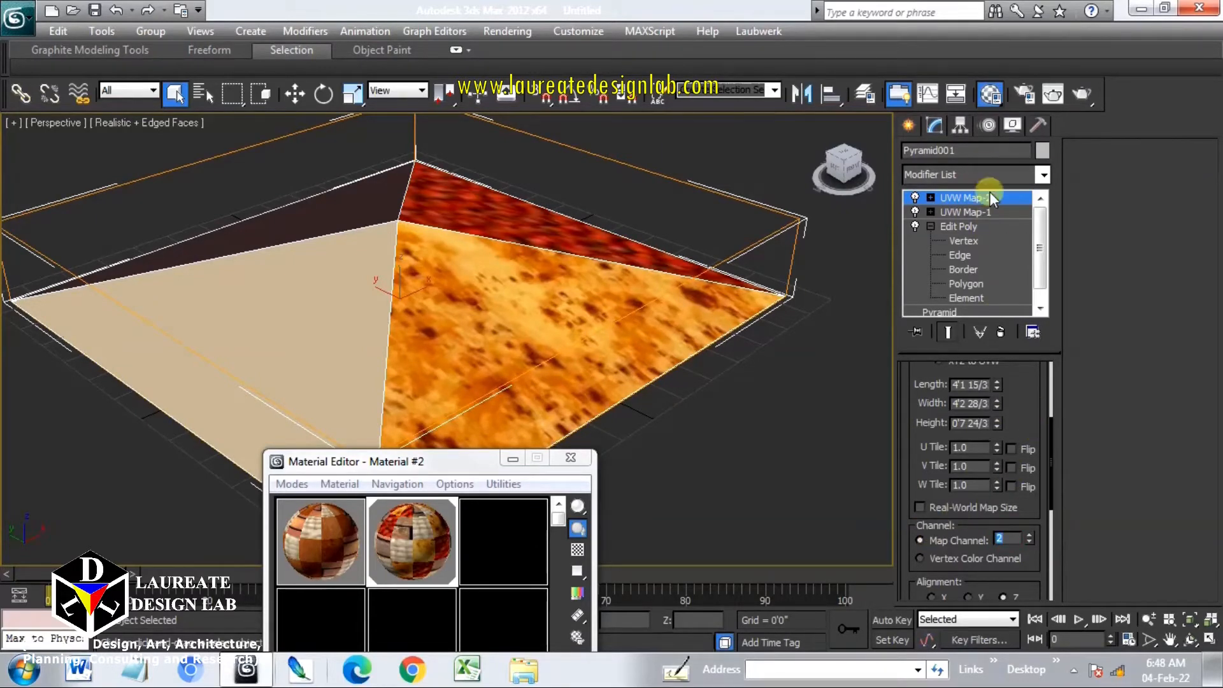
Add a third UVW Map modifier named UVW Map-3 with Box mapping on map channel 3
click(985, 171)
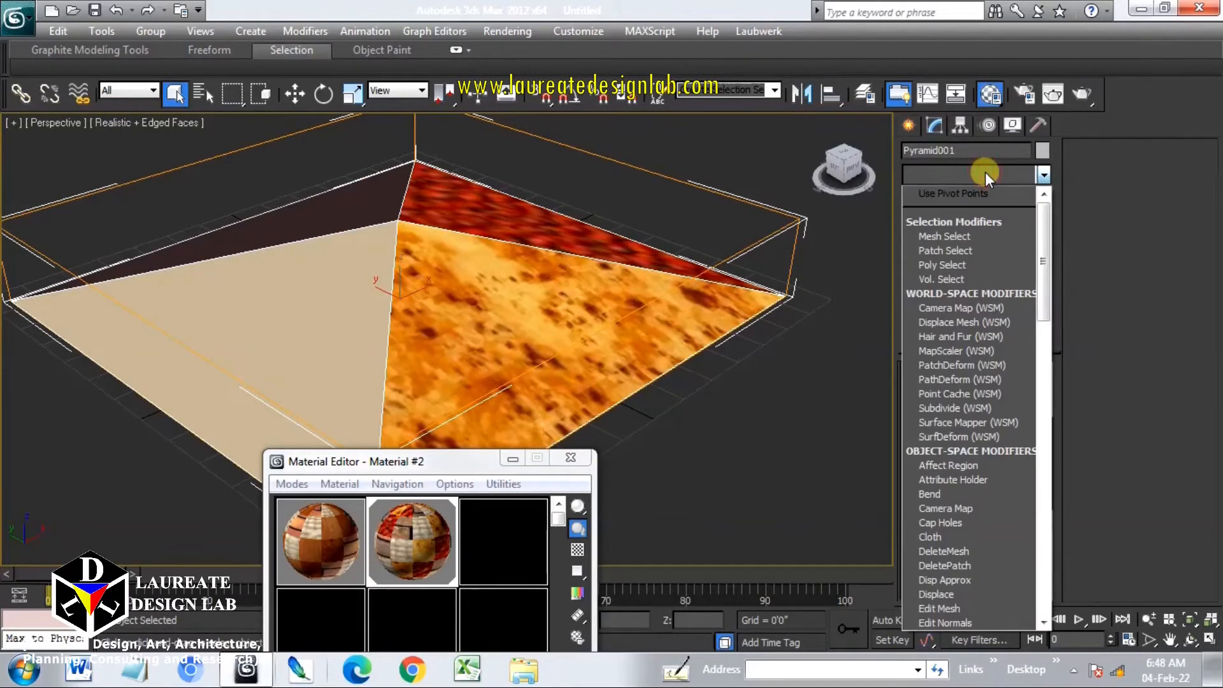
key(u)
key(u)
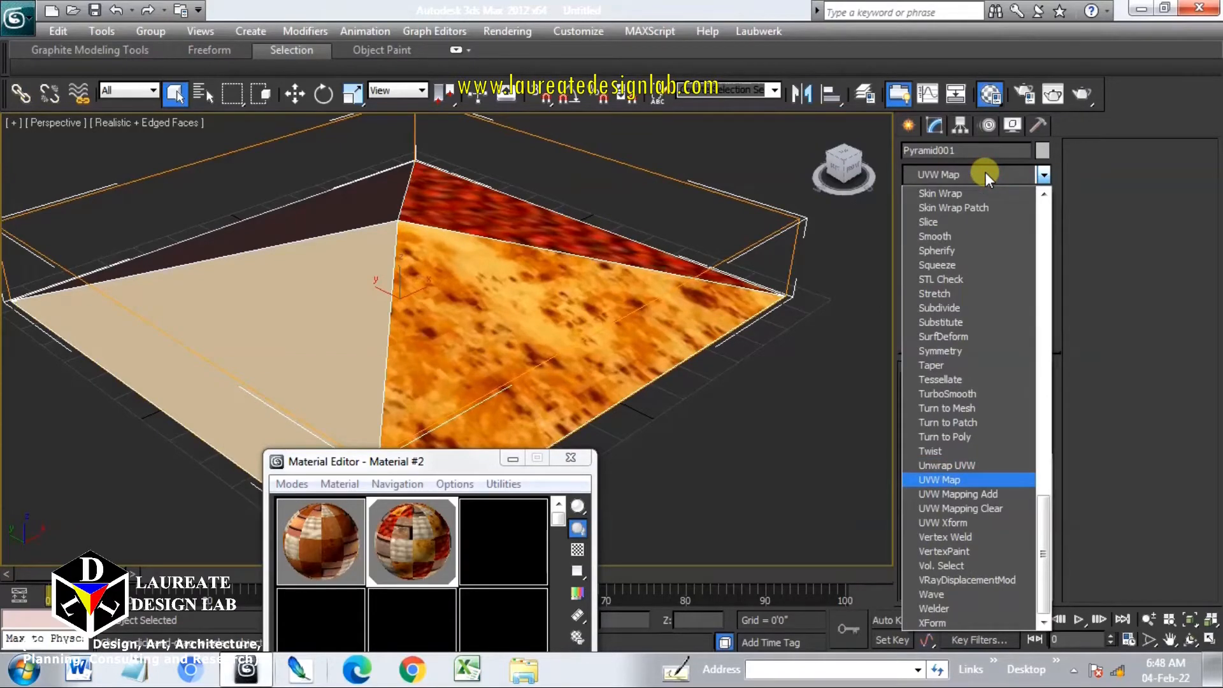
key(Return)
right_click(985, 196)
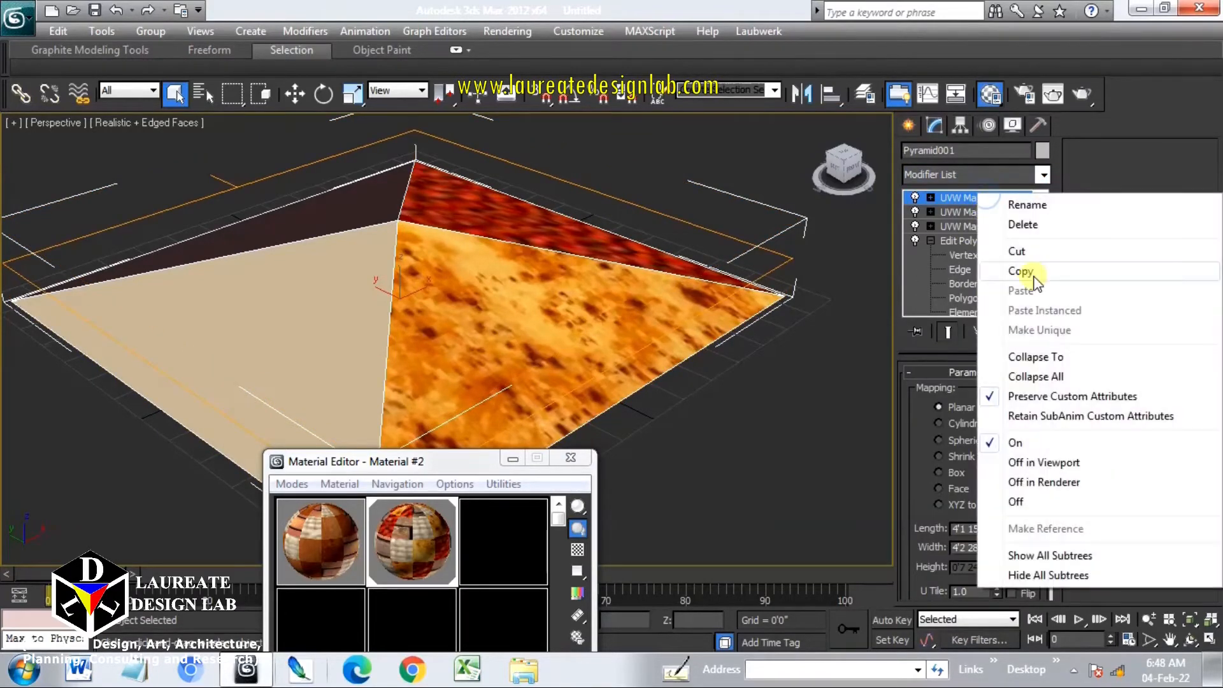
click(1027, 205)
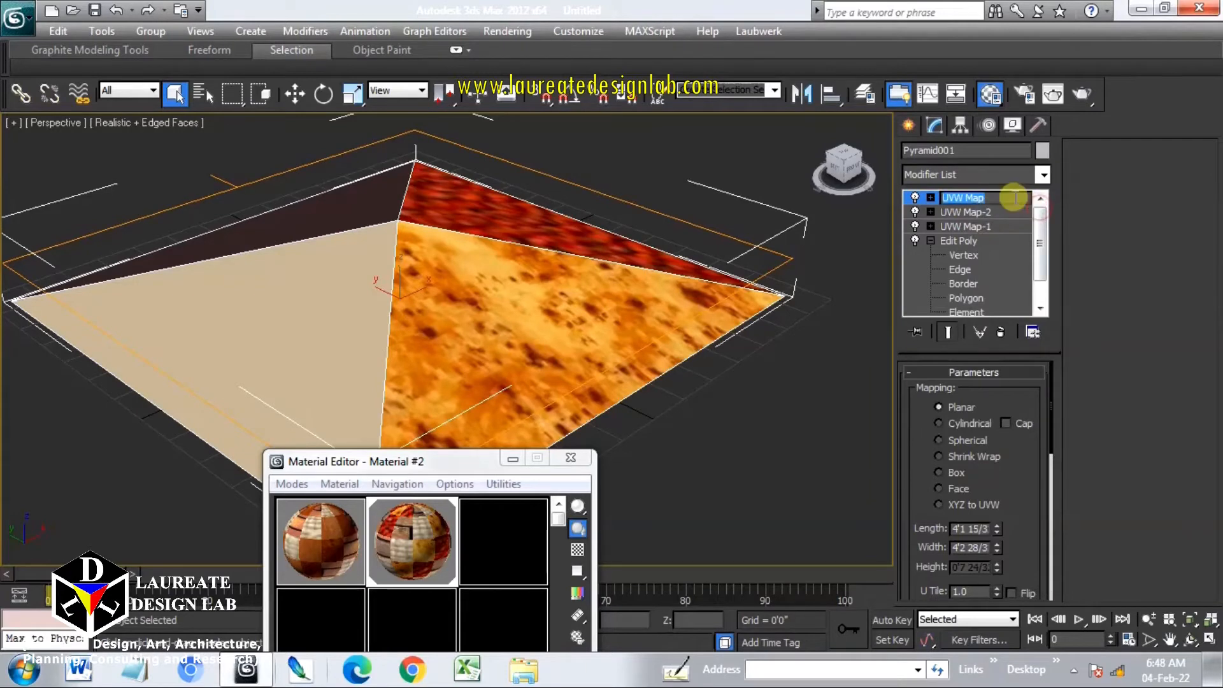
click(1013, 196)
click(949, 472)
drag(1019, 501, 1015, 349)
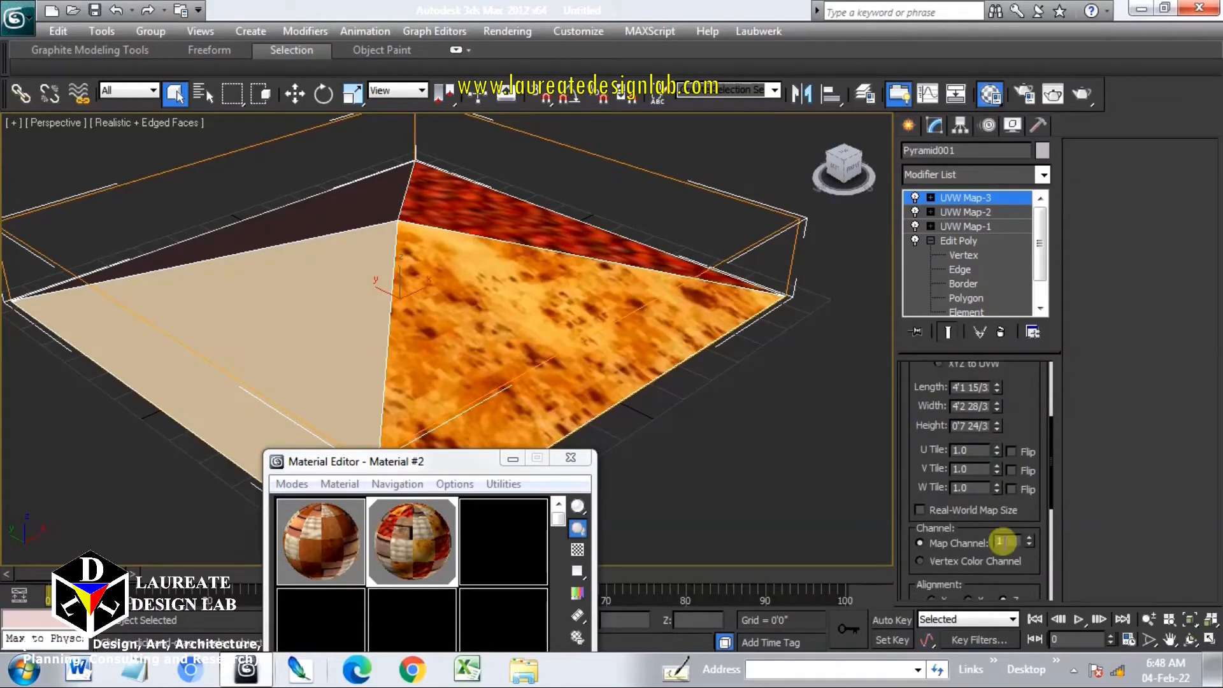
drag(1005, 542, 958, 540)
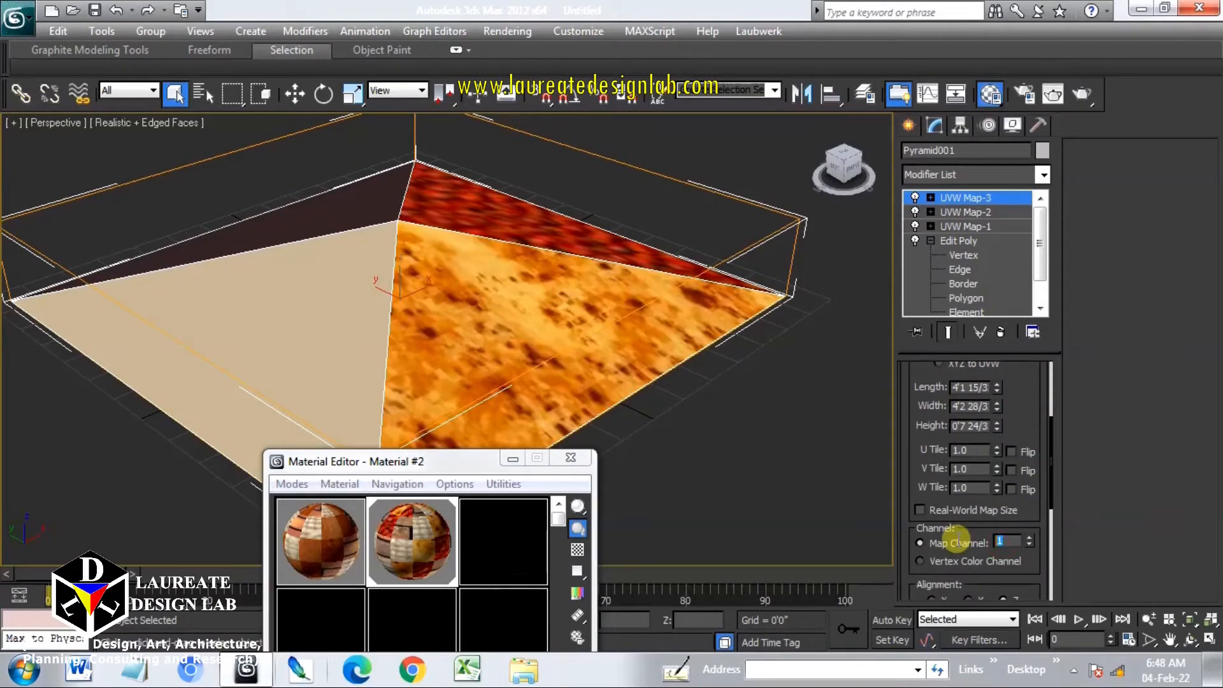
key(Return)
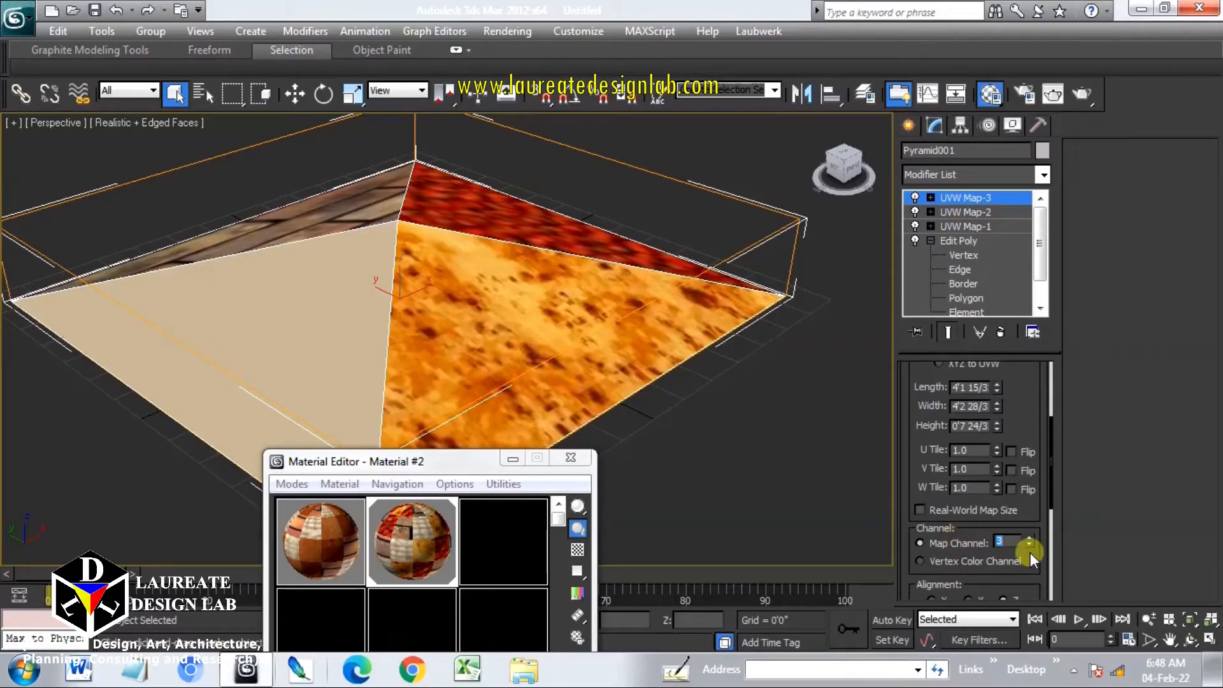
Add a fourth UVW Map modifier named UVW Map-4 with Box mapping on map channel 4
click(981, 173)
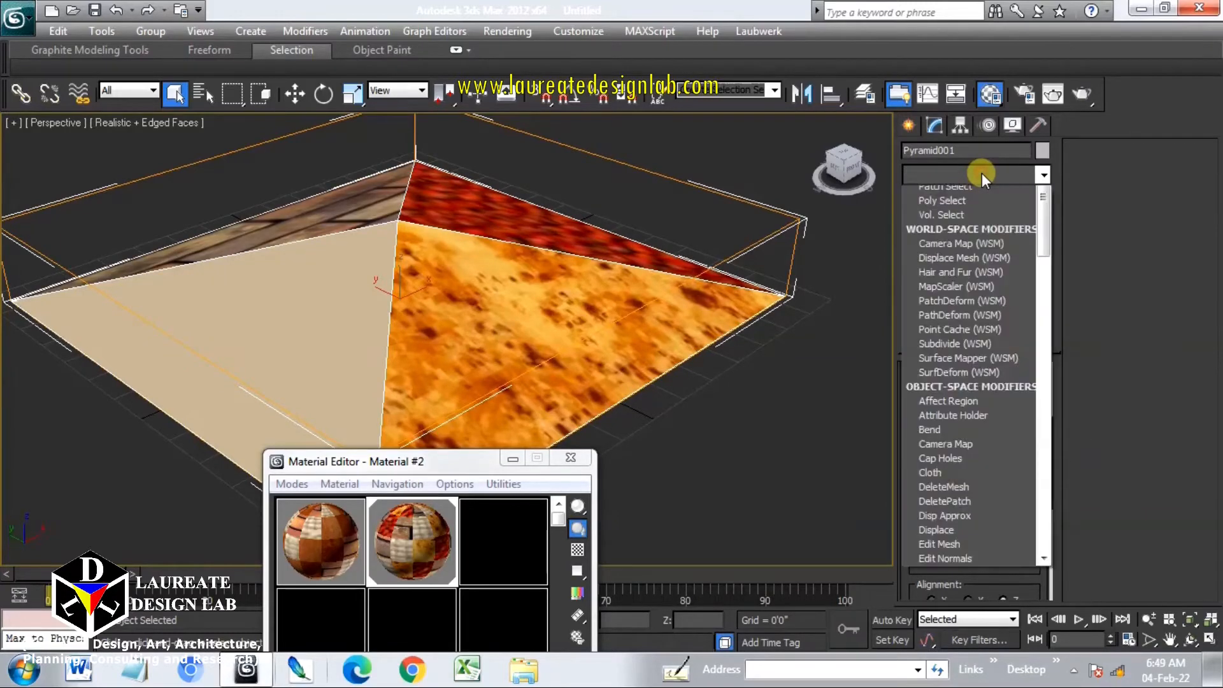
text(uvw)
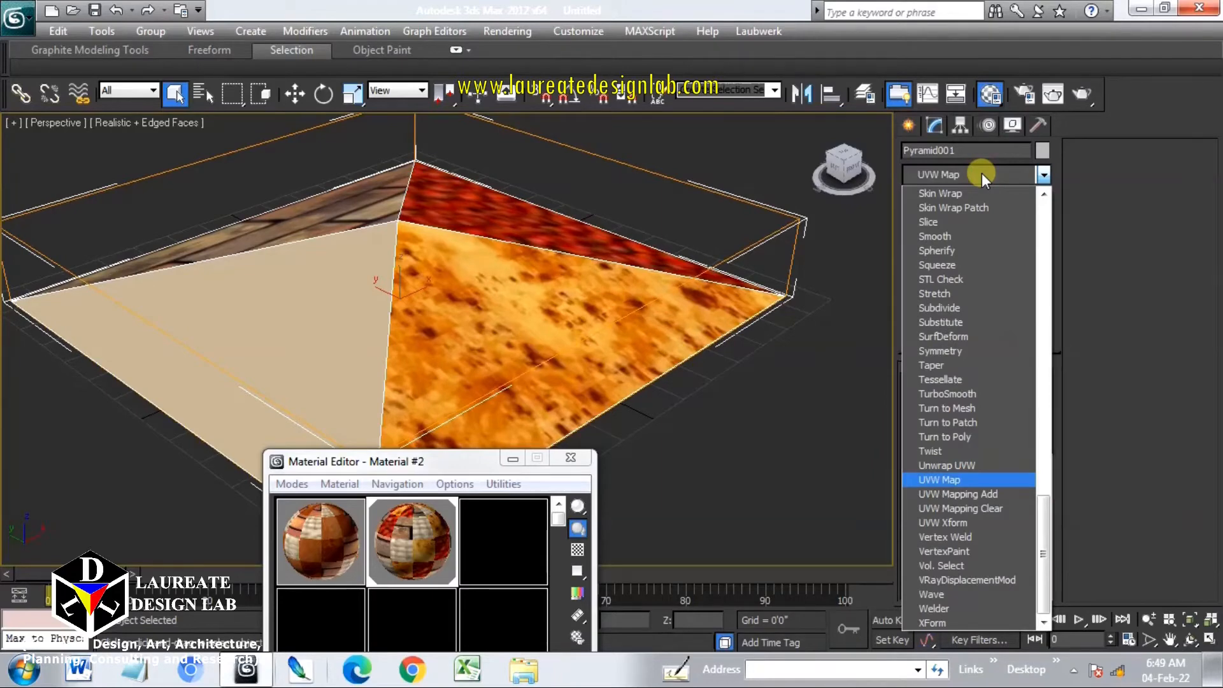
key(Return)
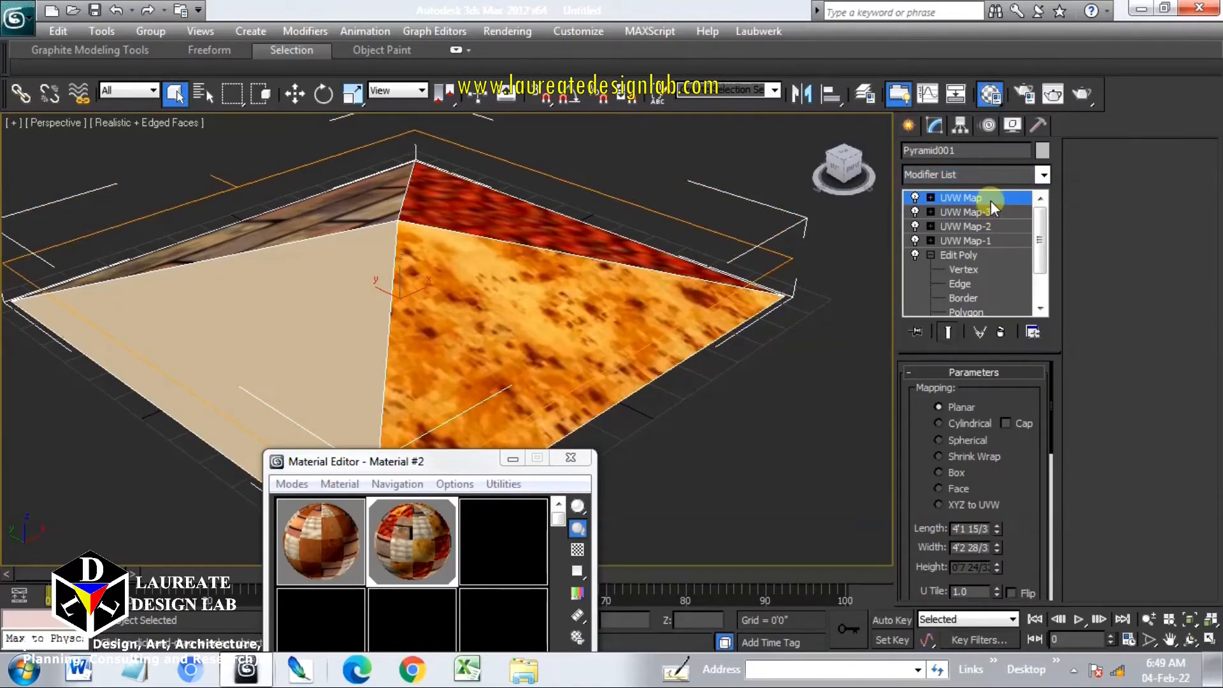
right_click(991, 201)
click(1026, 211)
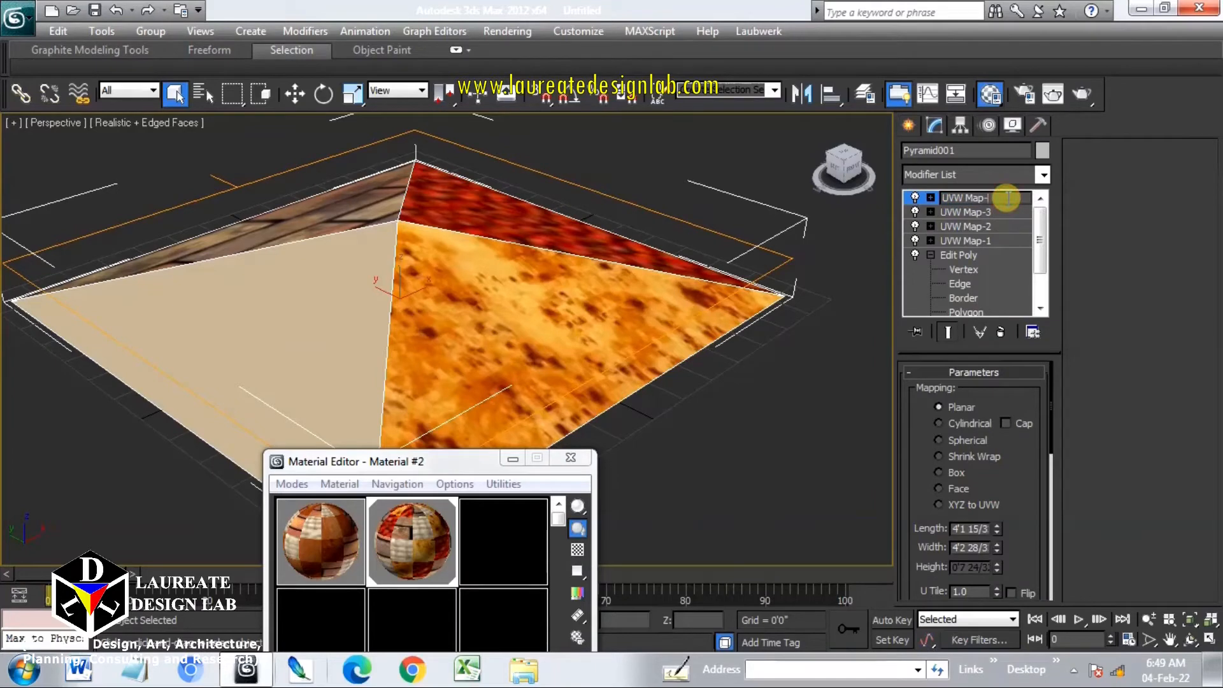
text(-4)
key(Return)
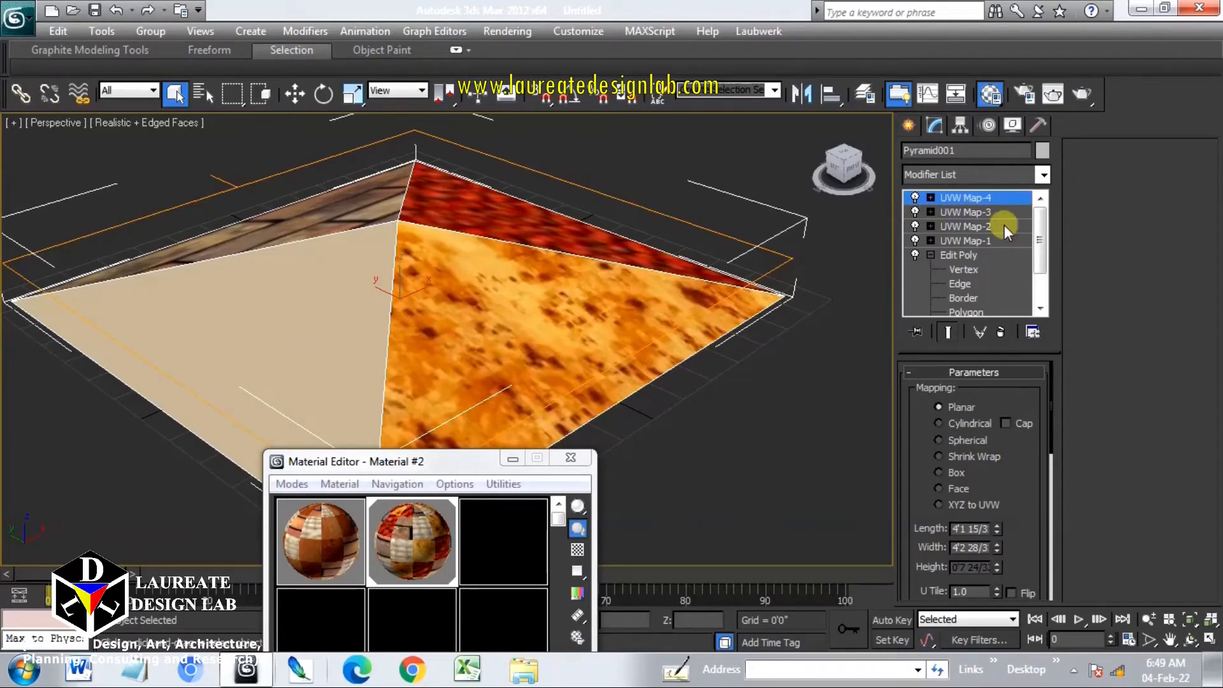
click(949, 472)
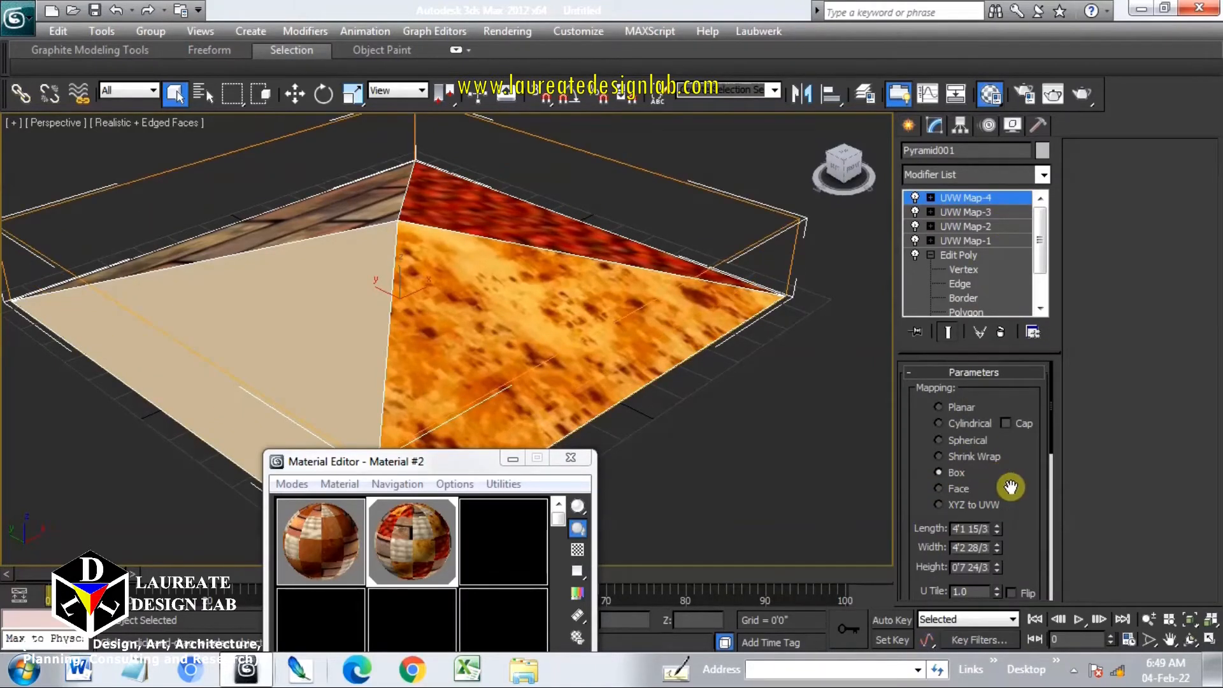
scroll(1011, 488, down, 5)
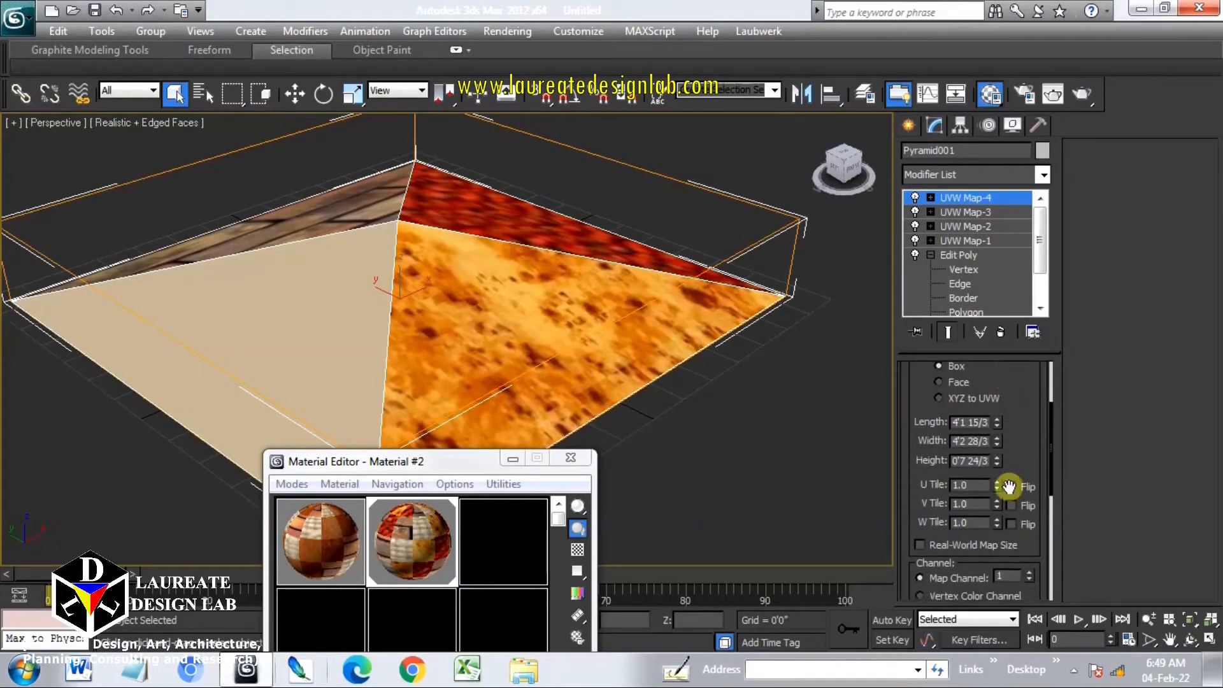
double_click(1000, 576)
text(4)
key(Return)
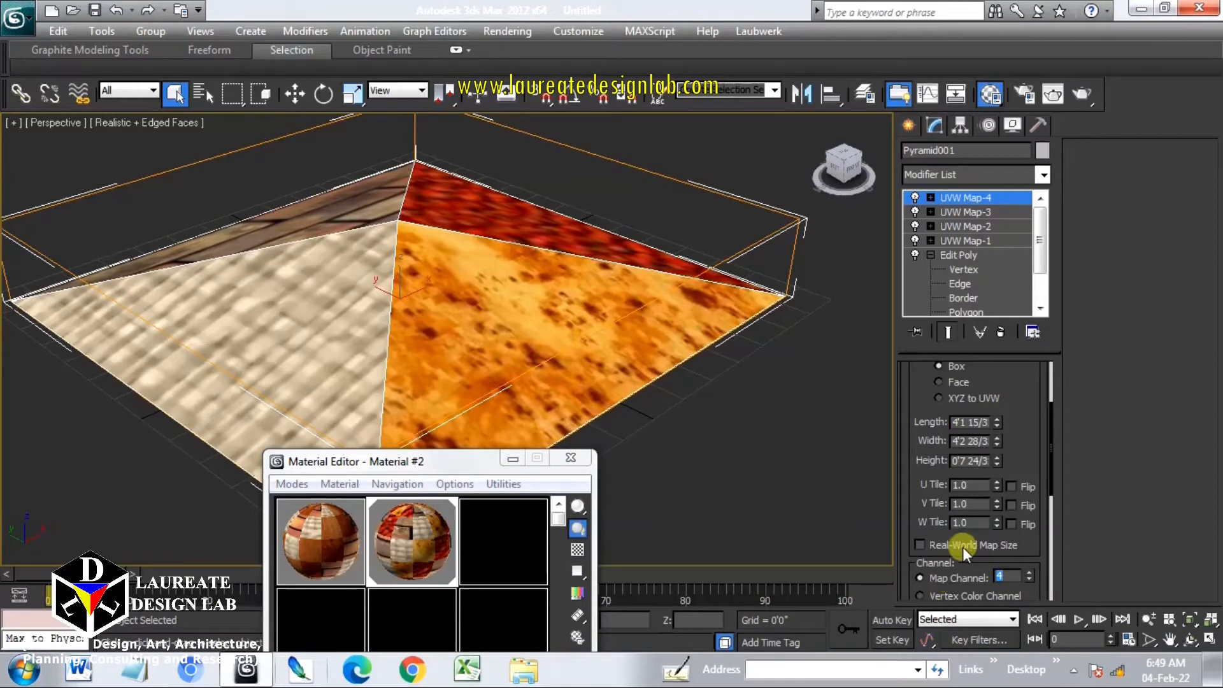
Inspect the textures on each face of the pyramid in the perspective viewport
click(1029, 404)
alt+middle_drag(567, 236, 552, 298)
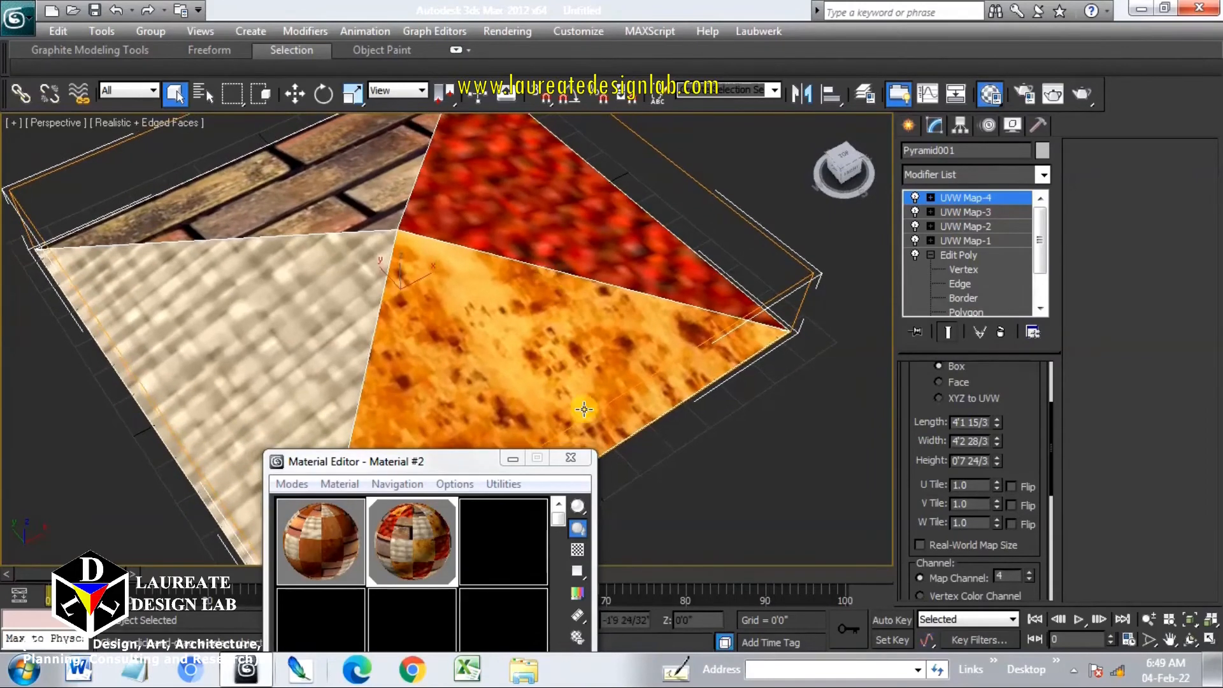
click(571, 459)
middle_drag(553, 374, 585, 404)
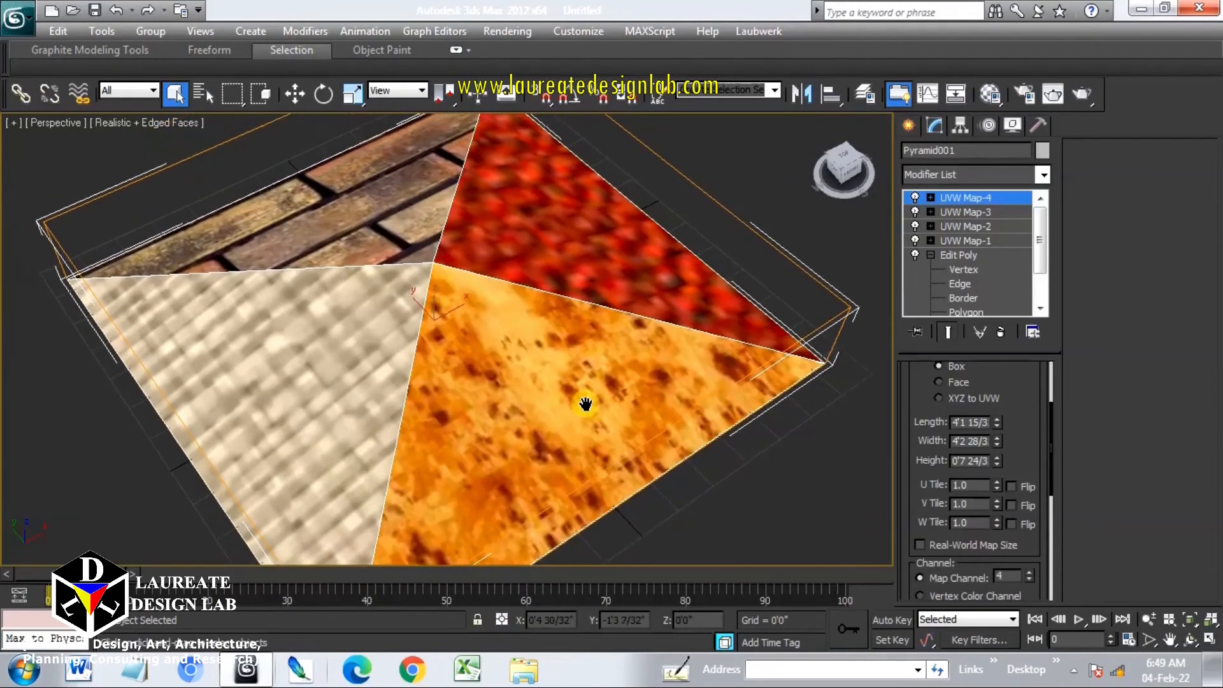
Set the U Tile and V Tile of UVW Map-1 to 4
click(976, 242)
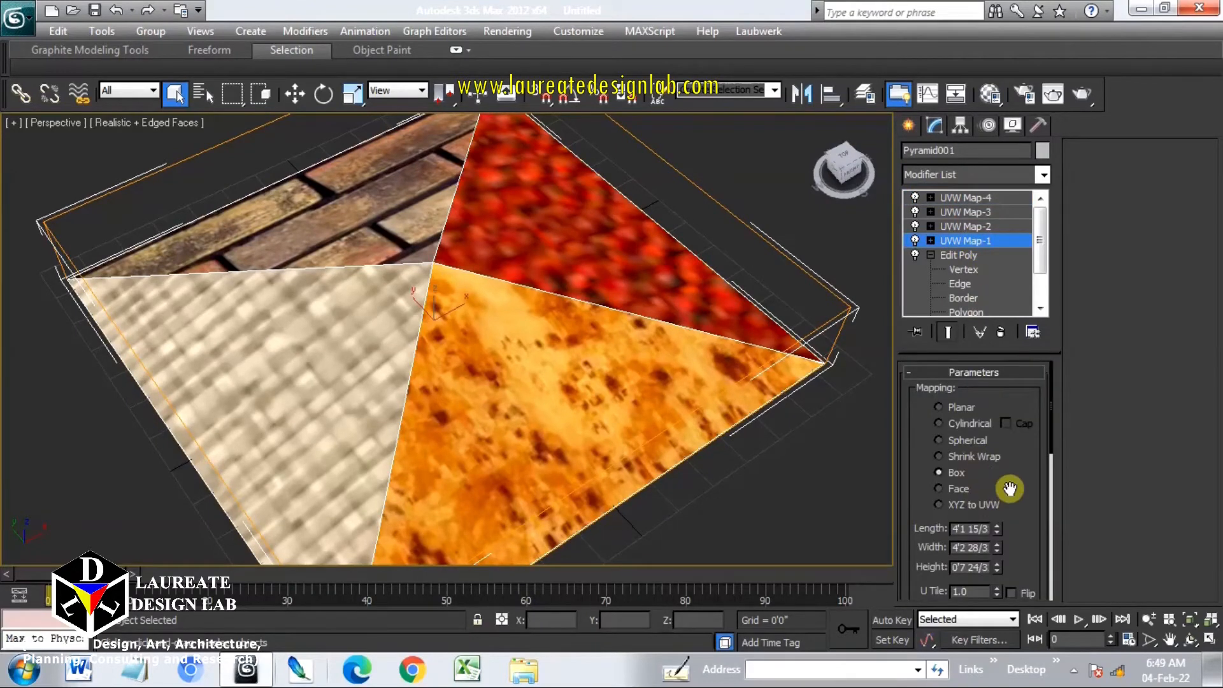
drag(1010, 489, 998, 393)
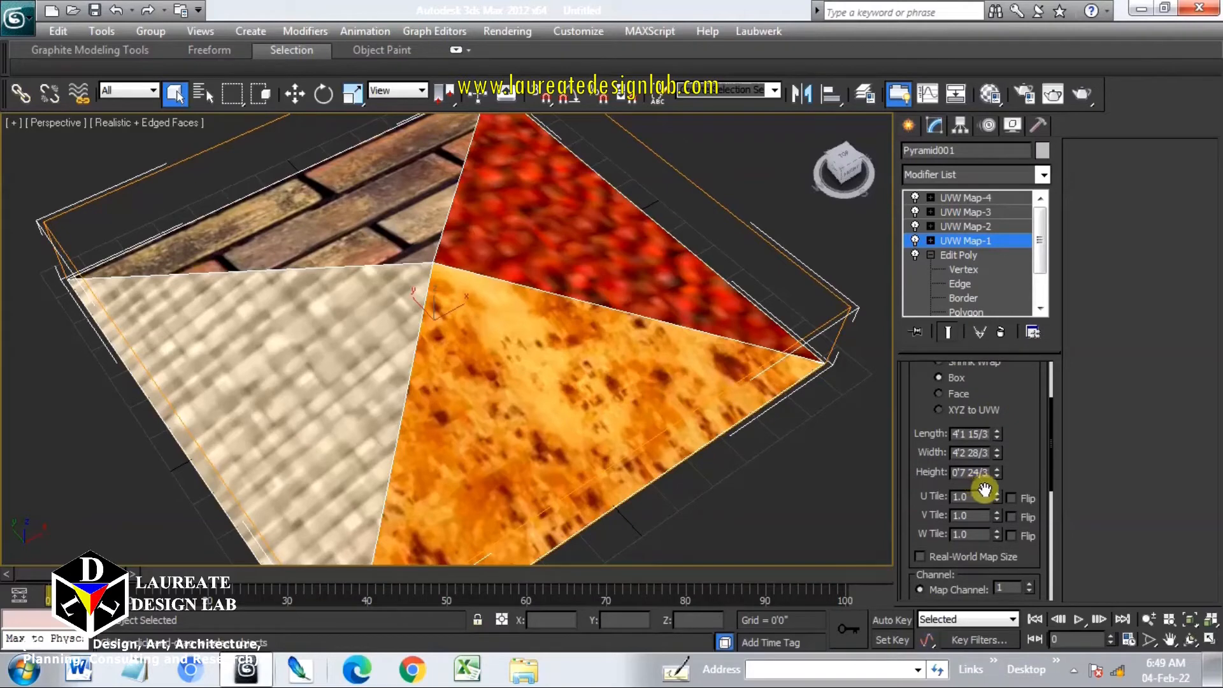
drag(985, 497, 933, 496)
text(4)
key(Return)
drag(969, 513, 934, 521)
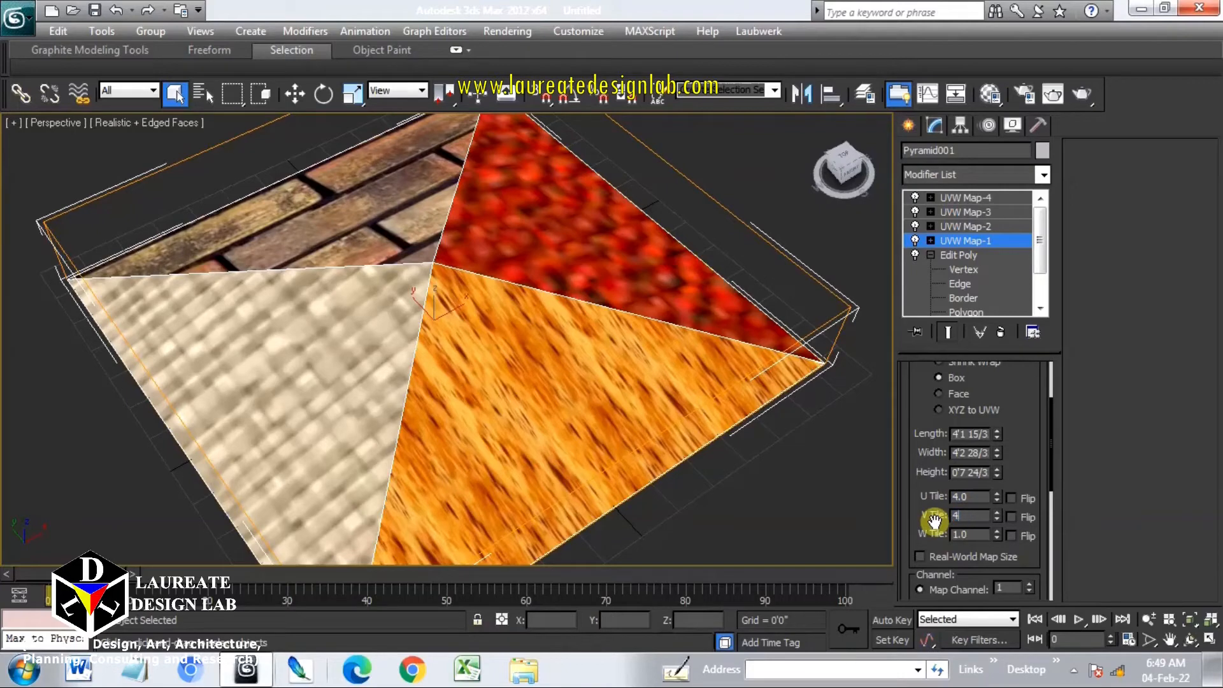
key(Return)
Set the U Tile and V Tile of UVW Map-2 to 8
middle_drag(644, 386, 586, 438)
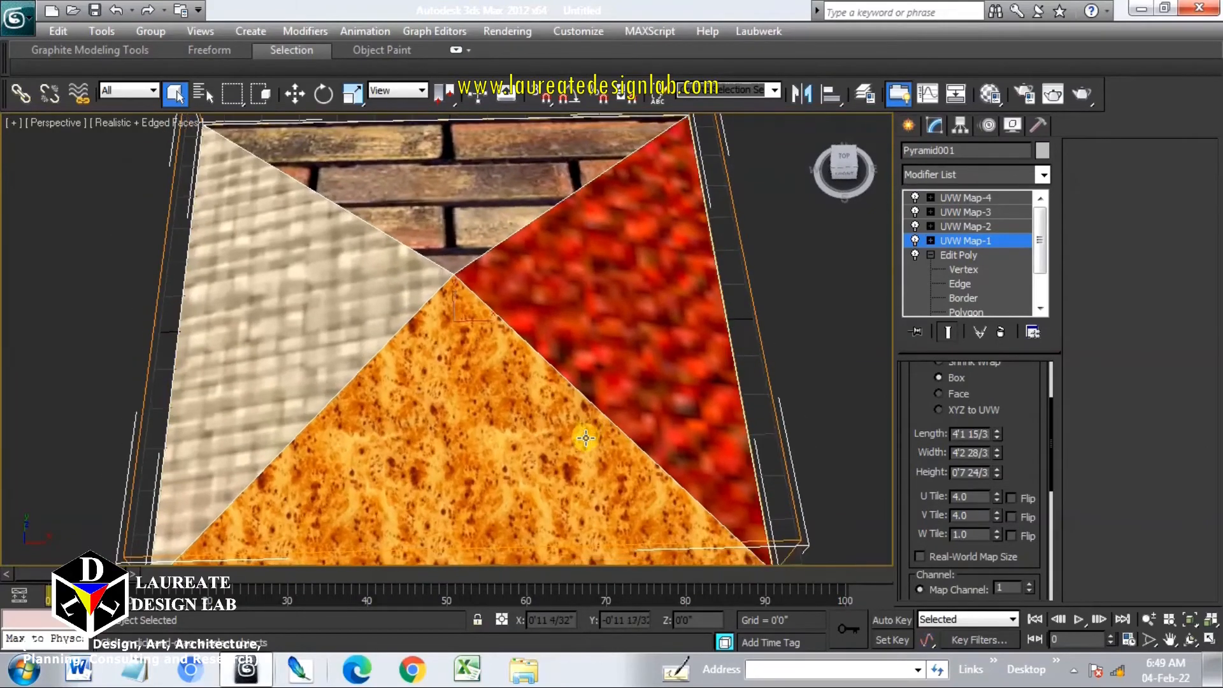
click(985, 226)
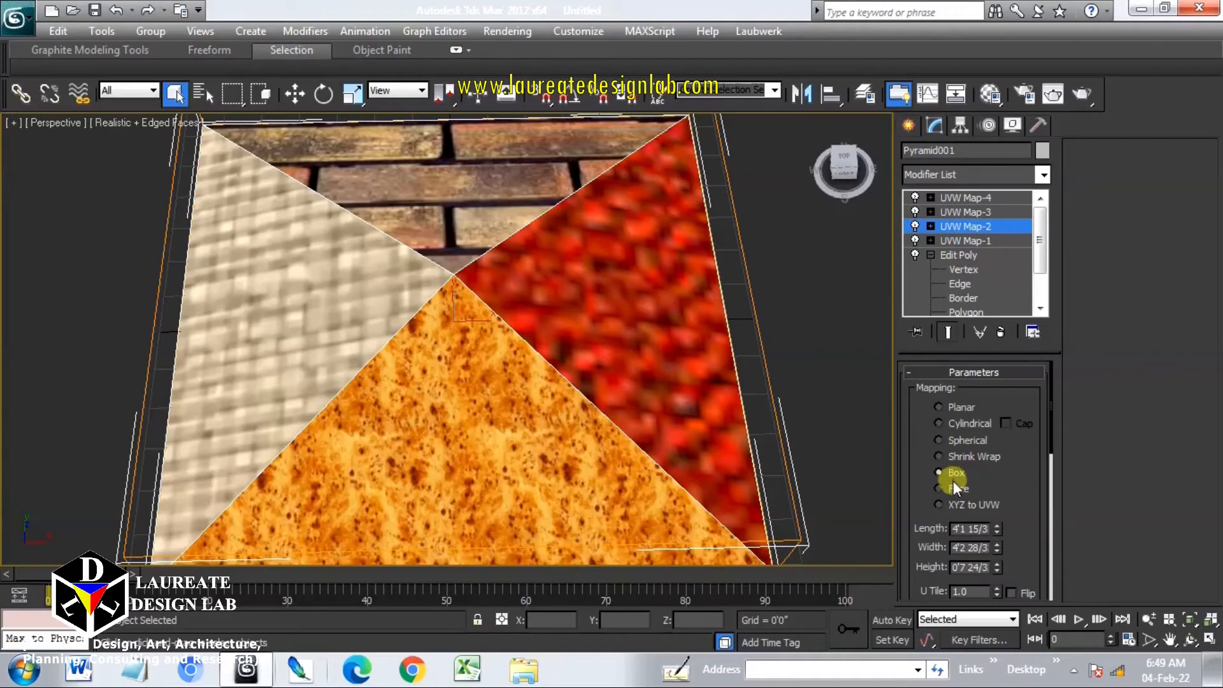
drag(1001, 494, 993, 388)
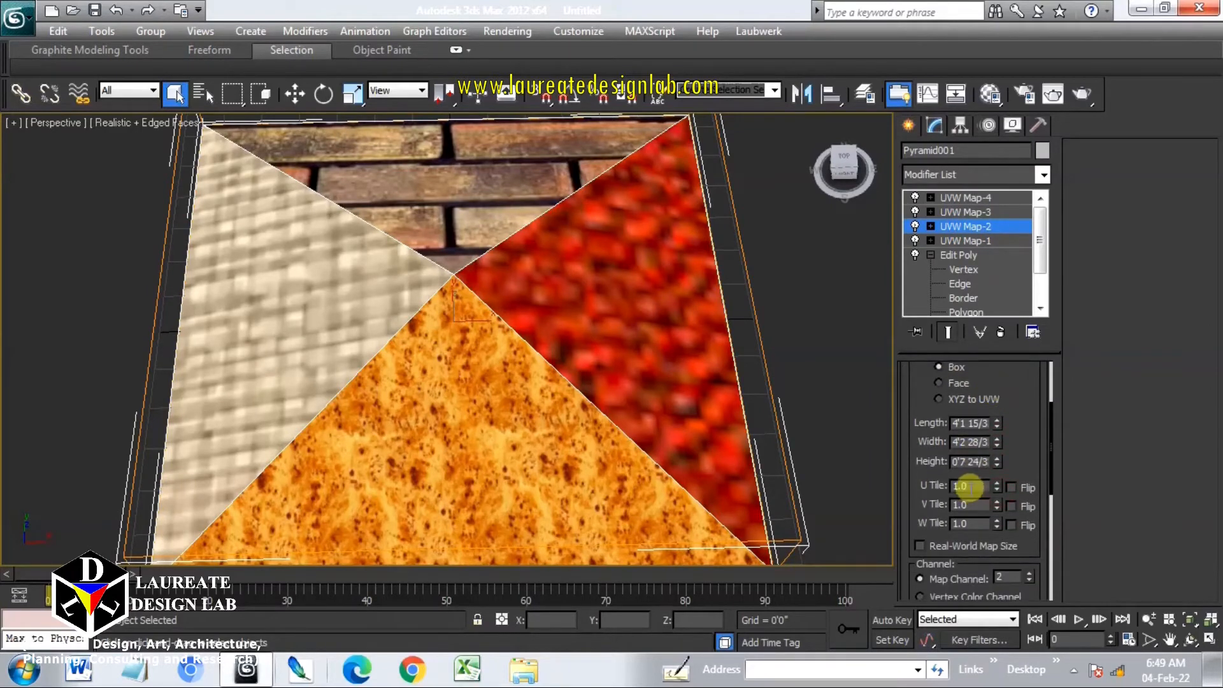
drag(969, 491, 930, 484)
key(Tab)
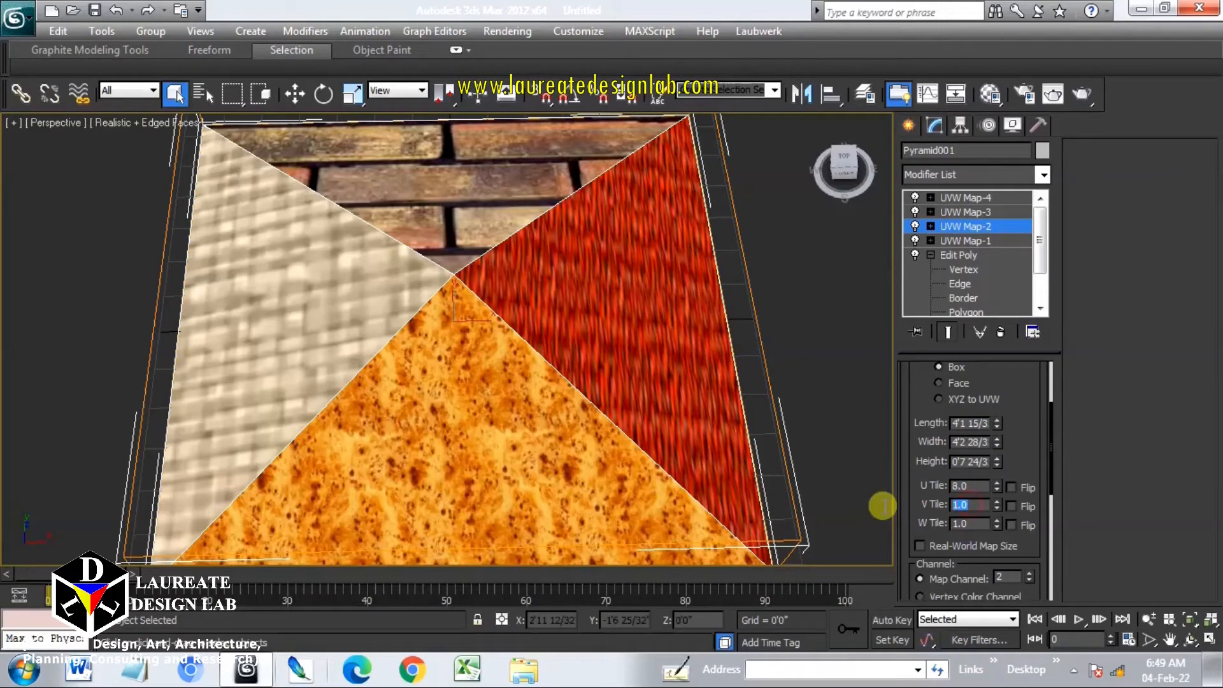
text(8)
key(Return)
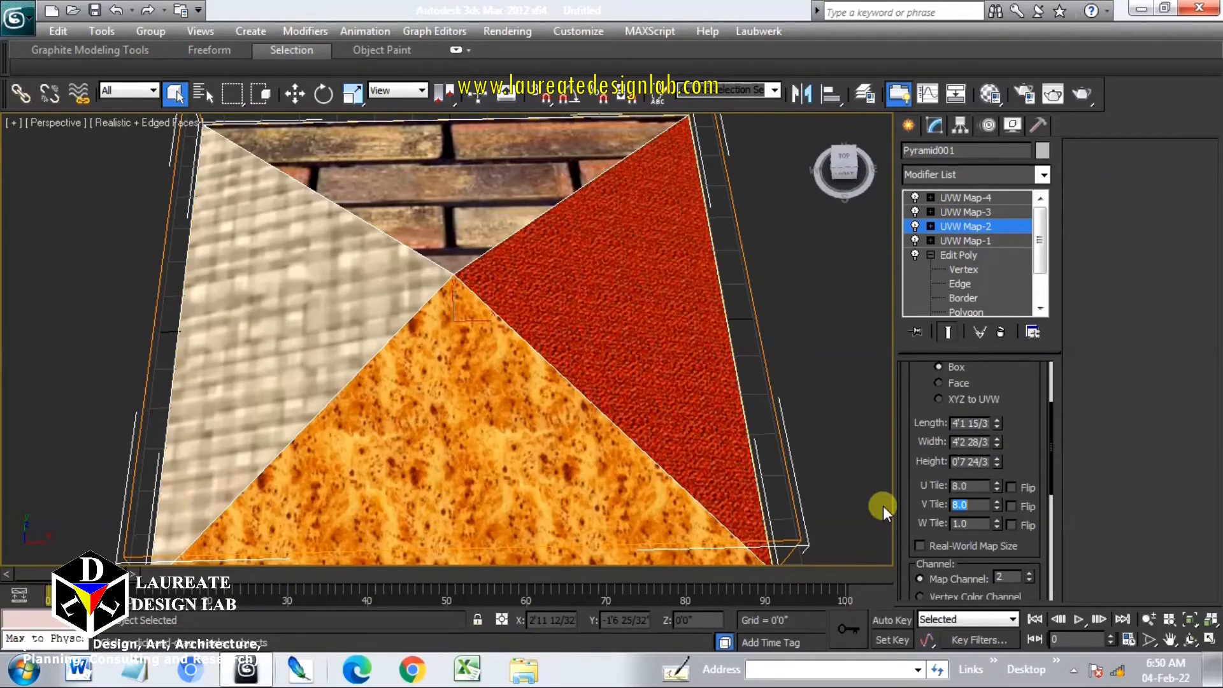
Set the map channel of sub-material 3's diffuse bitmap to 3 in the Material Editor
alt+middle_drag(668, 375, 593, 375)
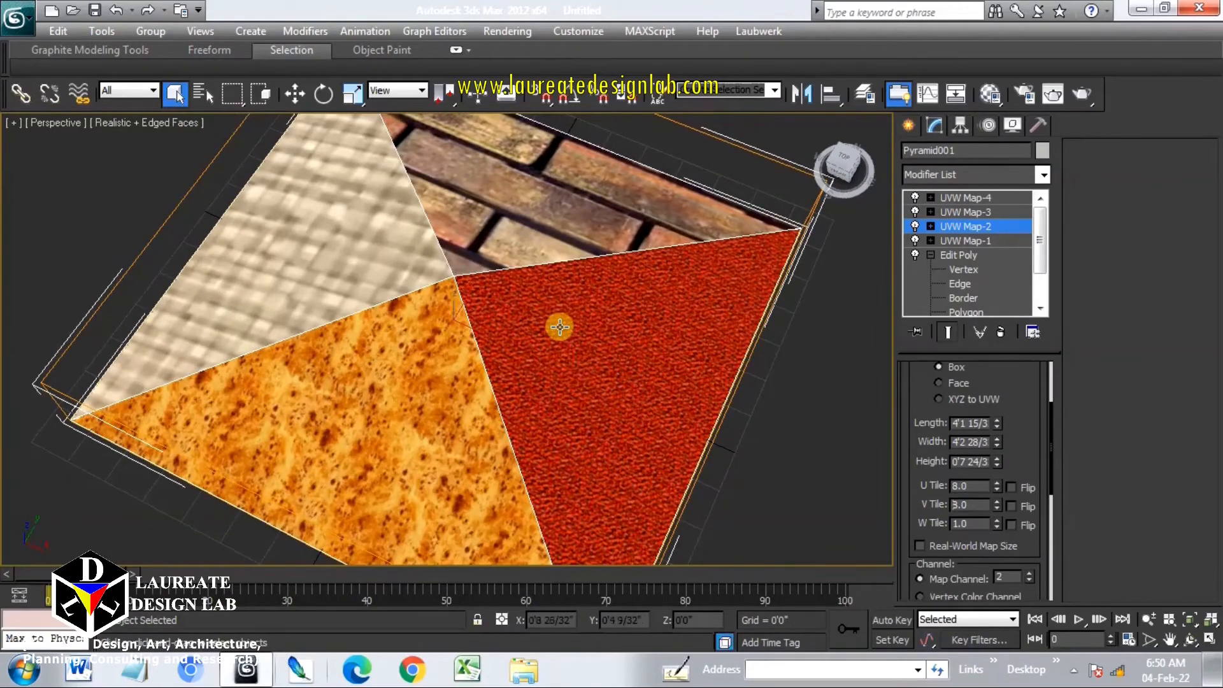
middle_drag(560, 322, 560, 354)
click(996, 211)
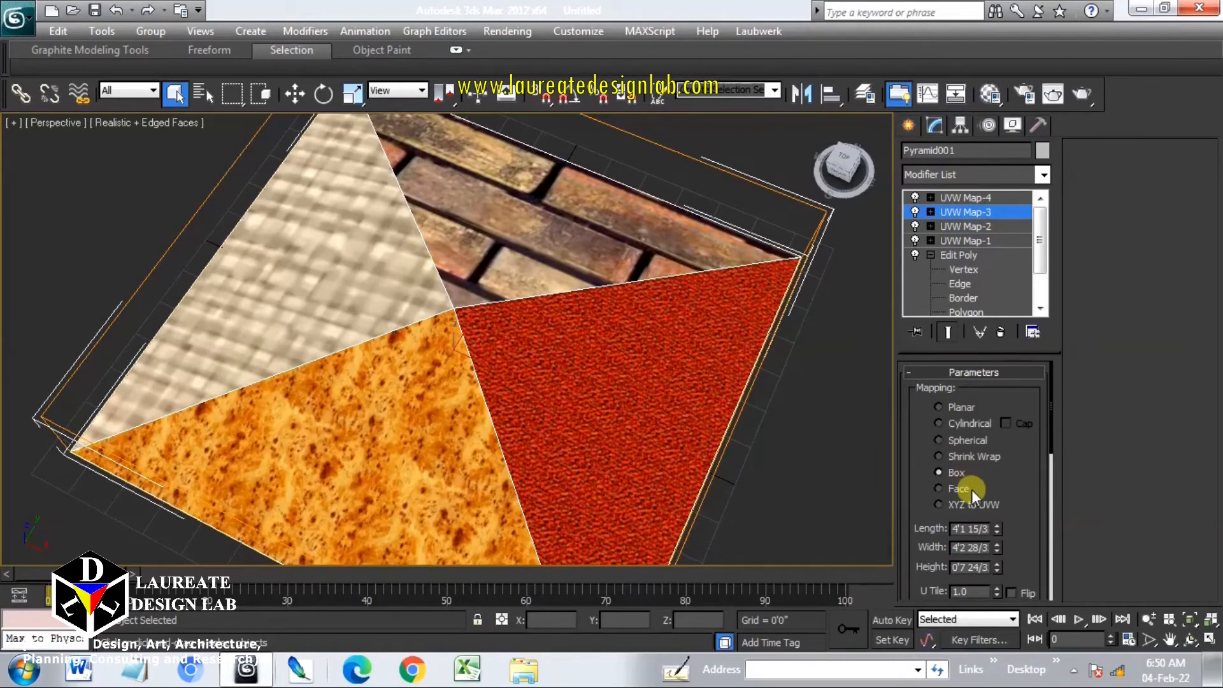
drag(1005, 505, 1002, 408)
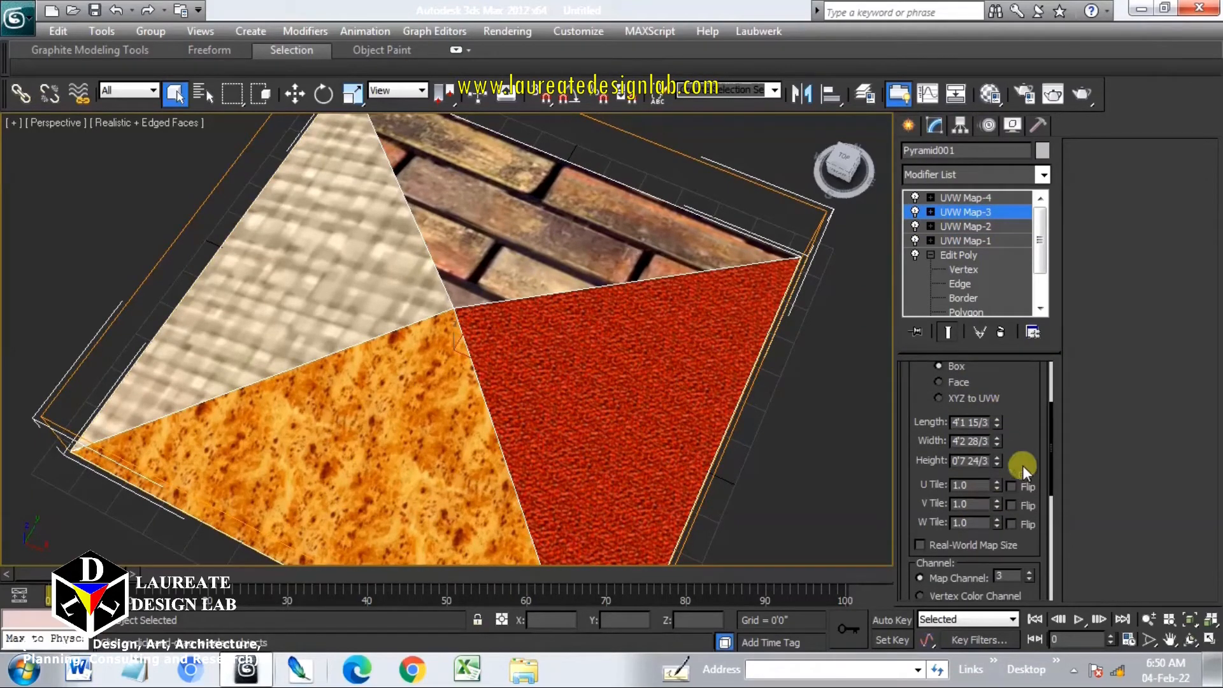
drag(1028, 459, 1024, 441)
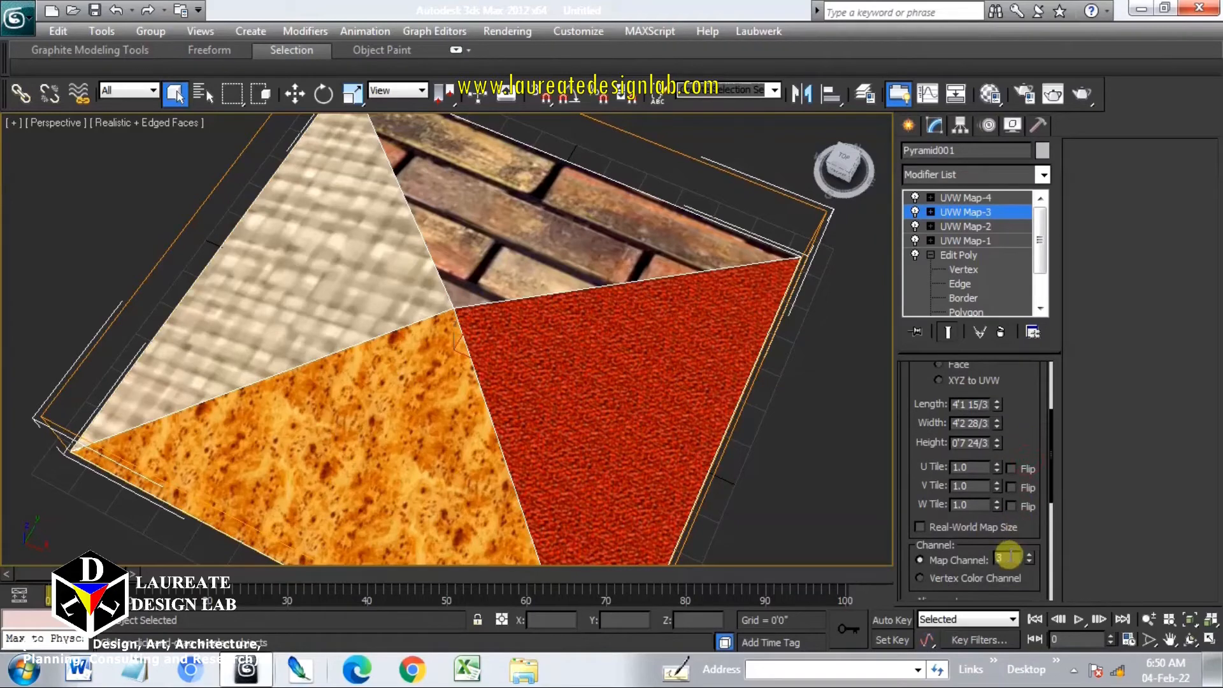
drag(1010, 556, 980, 556)
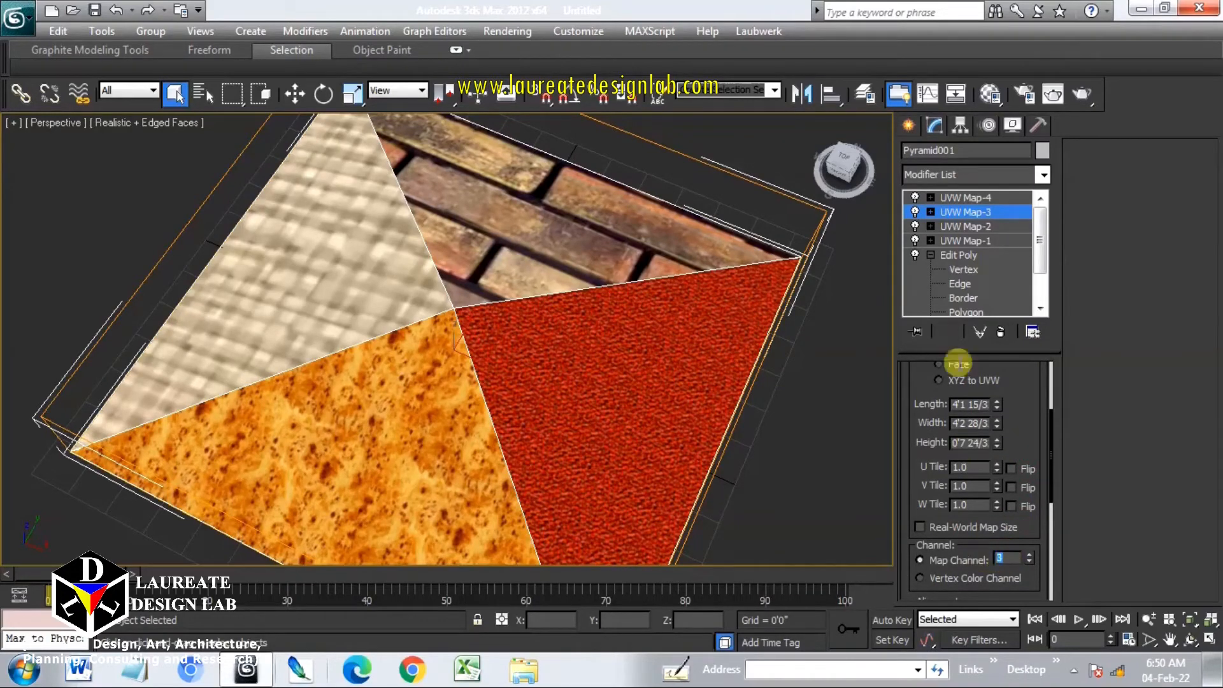
click(992, 93)
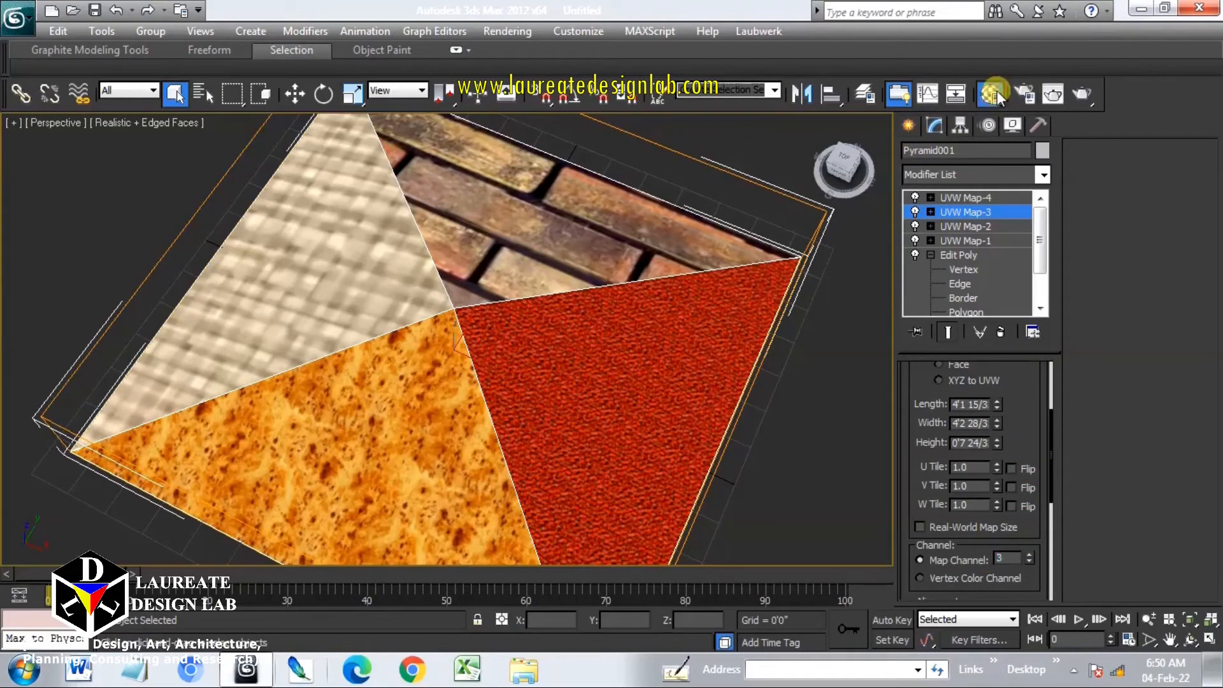
drag(460, 474, 312, 143)
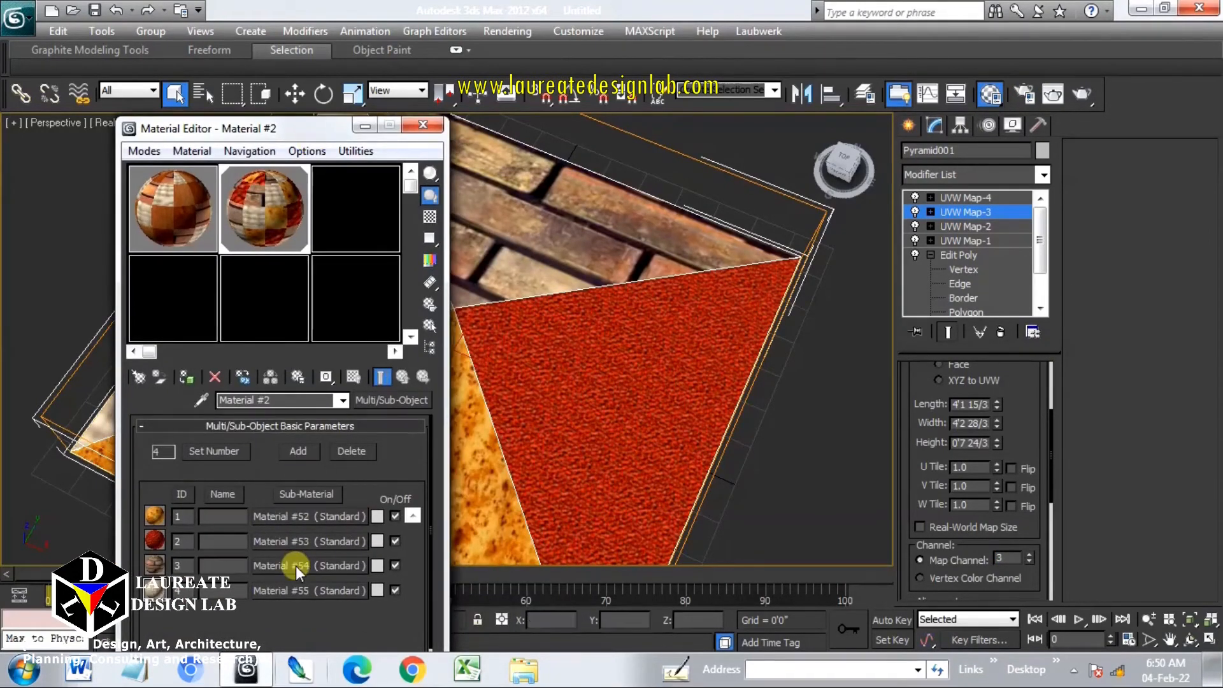
click(299, 569)
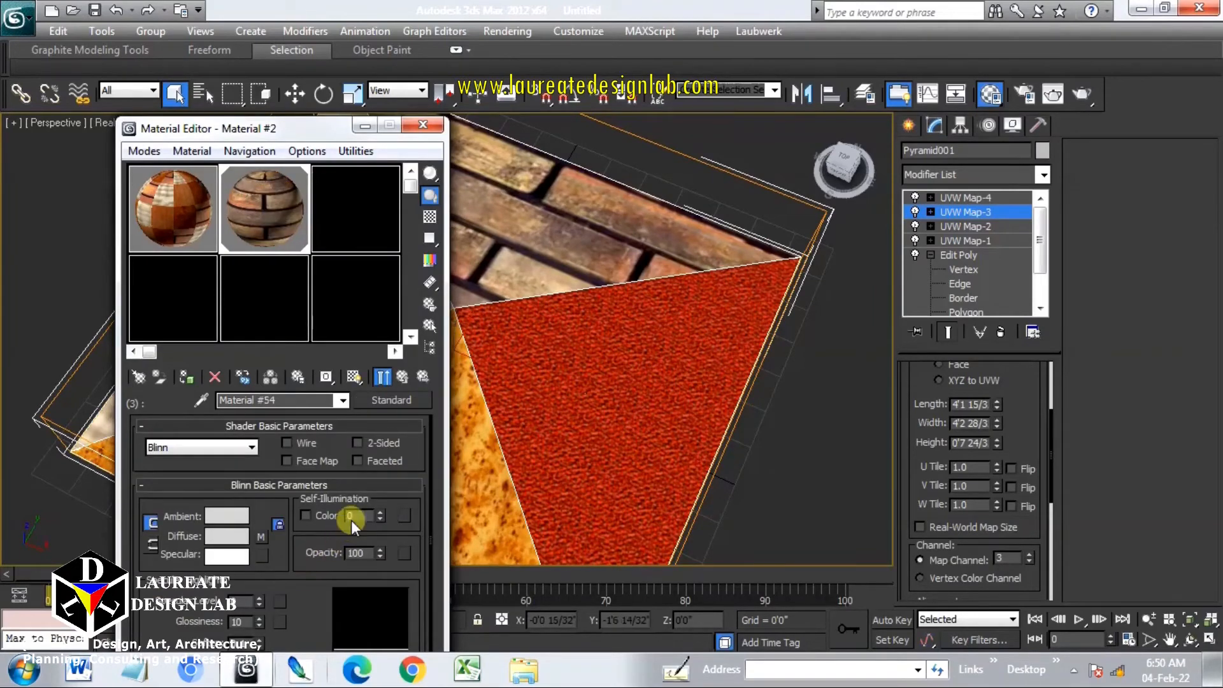
click(261, 536)
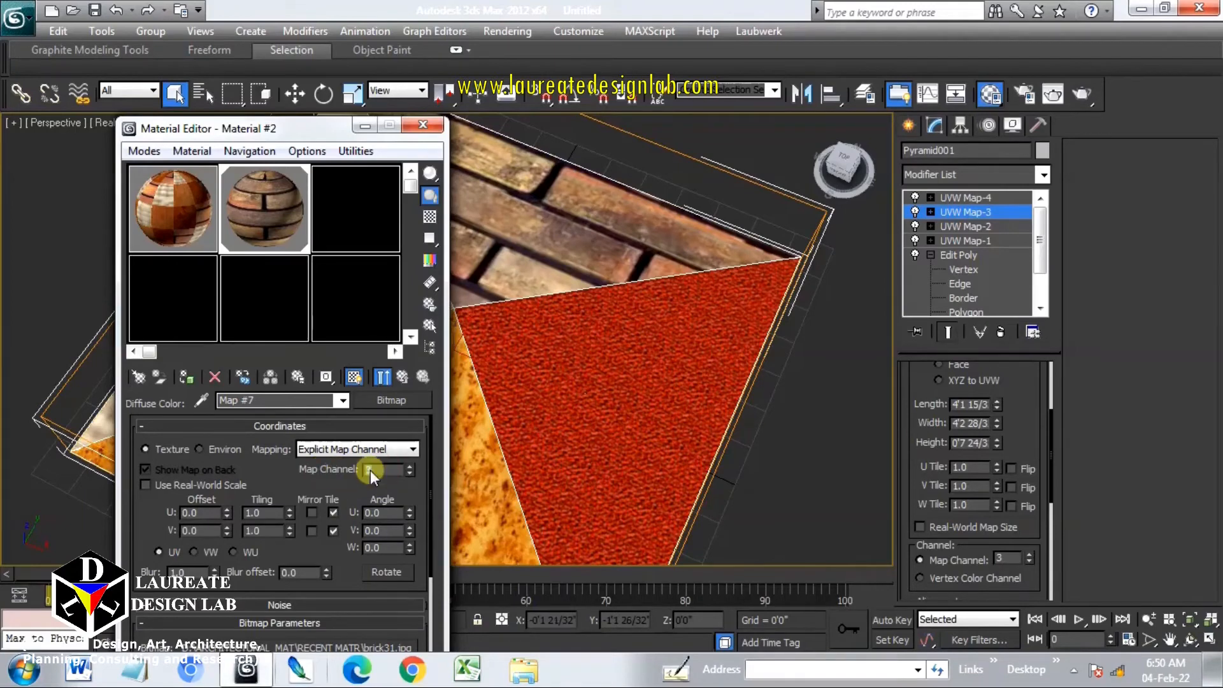
text(3)
key(Return)
mouse_move(263, 226)
mouse_down()
mouse_move(283, 212)
mouse_move(273, 201)
mouse_move(606, 260)
mouse_move(584, 246)
mouse_up()
click(425, 220)
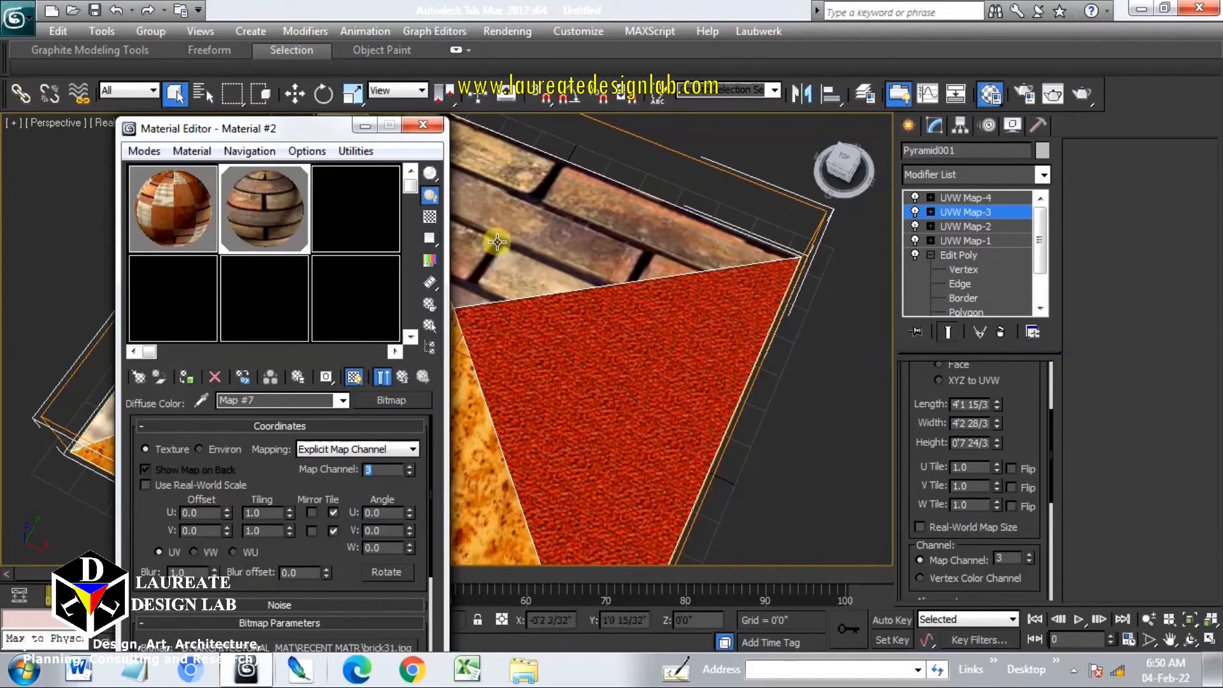
click(437, 125)
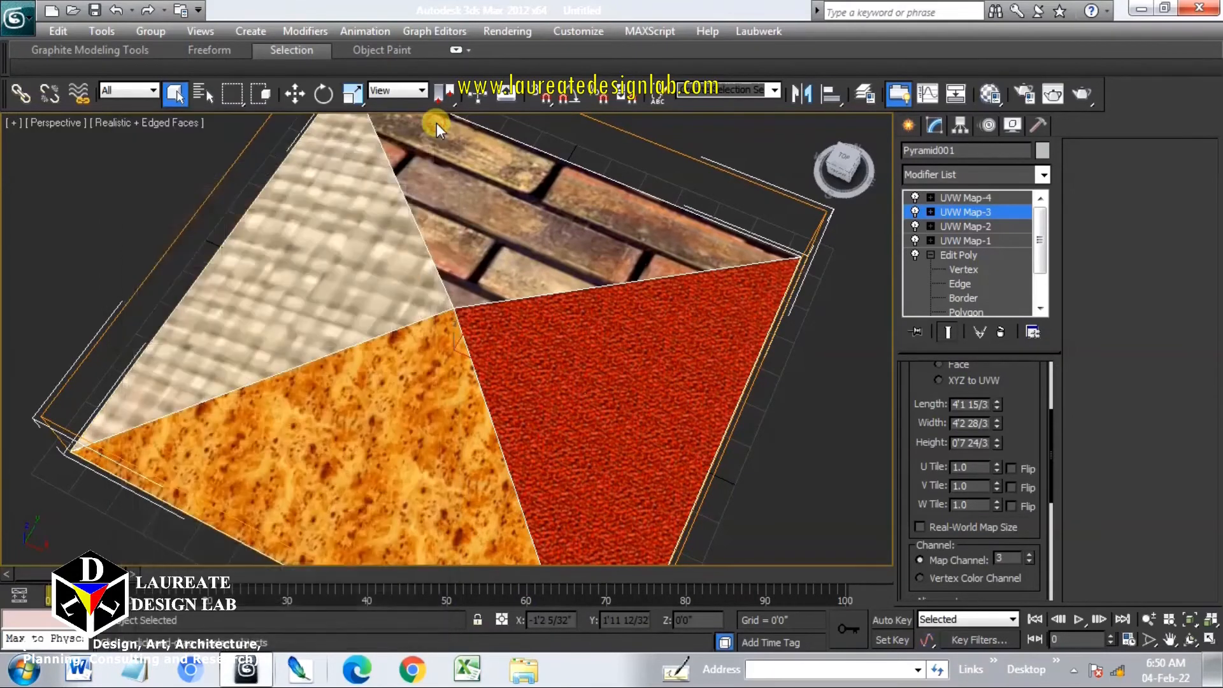
Set UVW Map-3's tiling to about 6.92 for U and 3.48 for V
double_click(980, 467)
text(5)
key(Return)
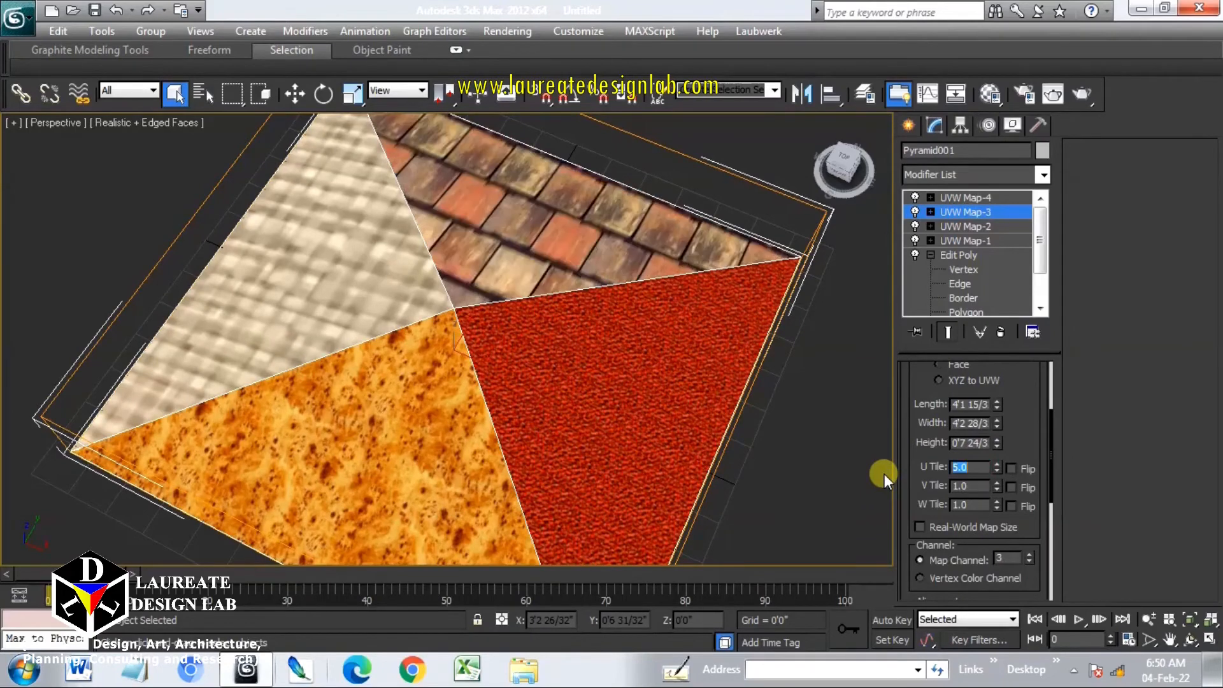
double_click(986, 486)
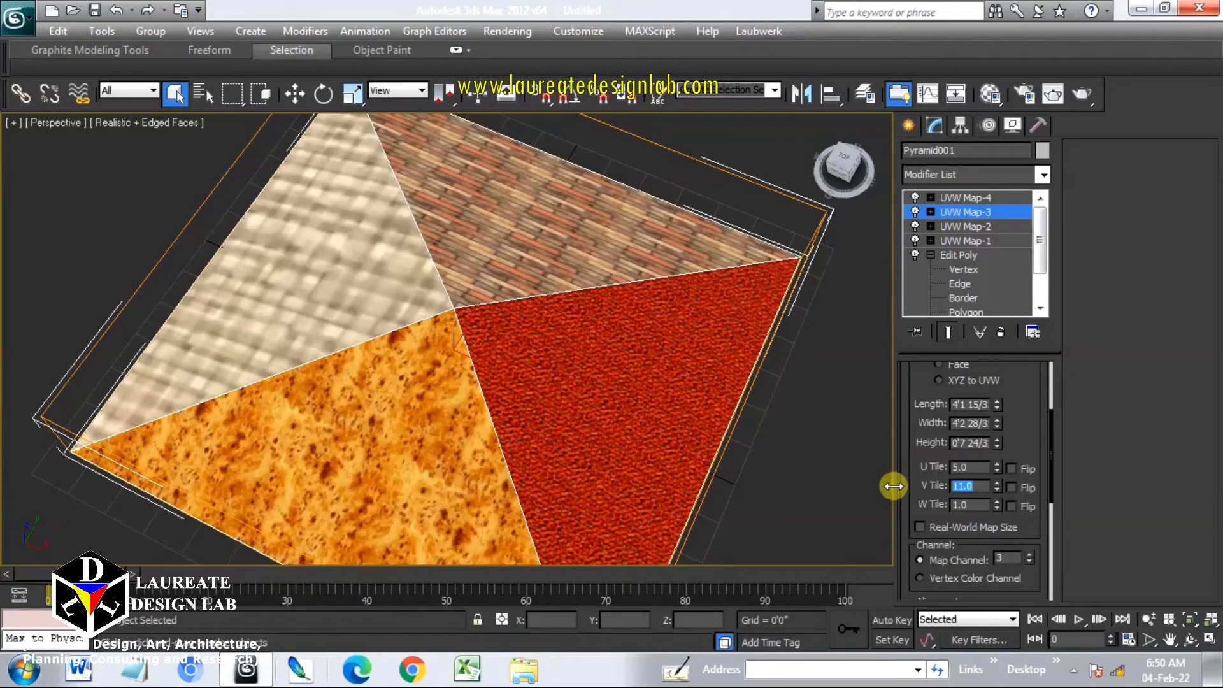
drag(995, 488, 972, 404)
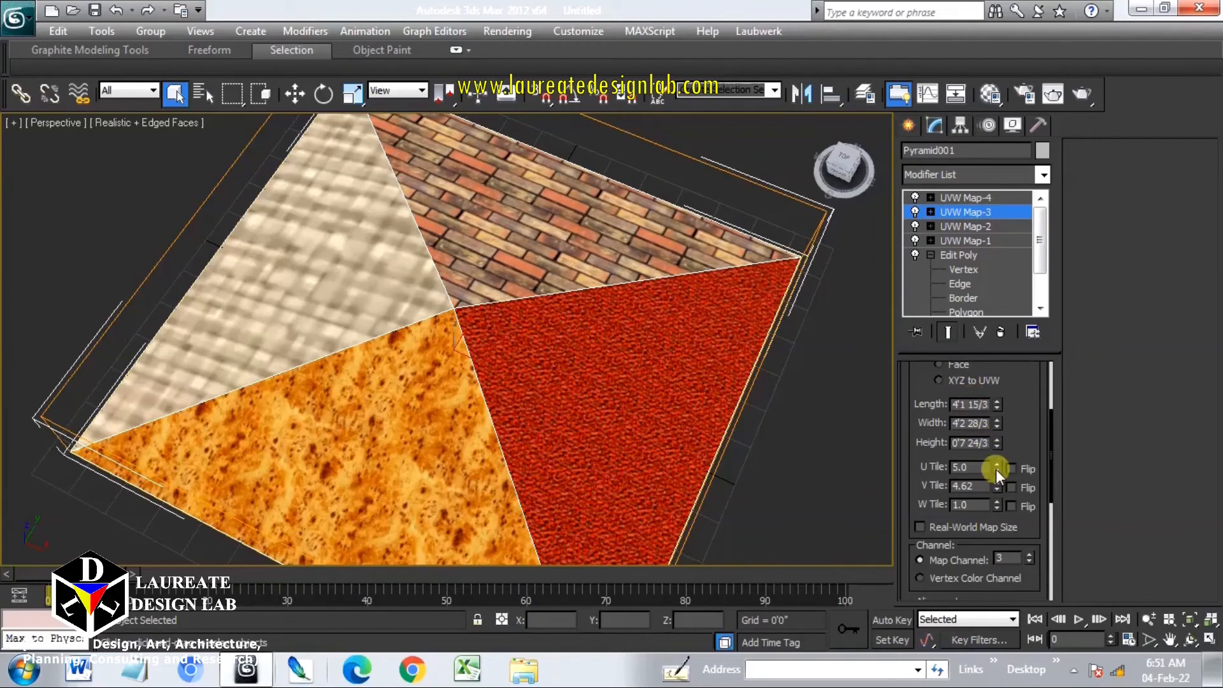
drag(996, 469, 991, 299)
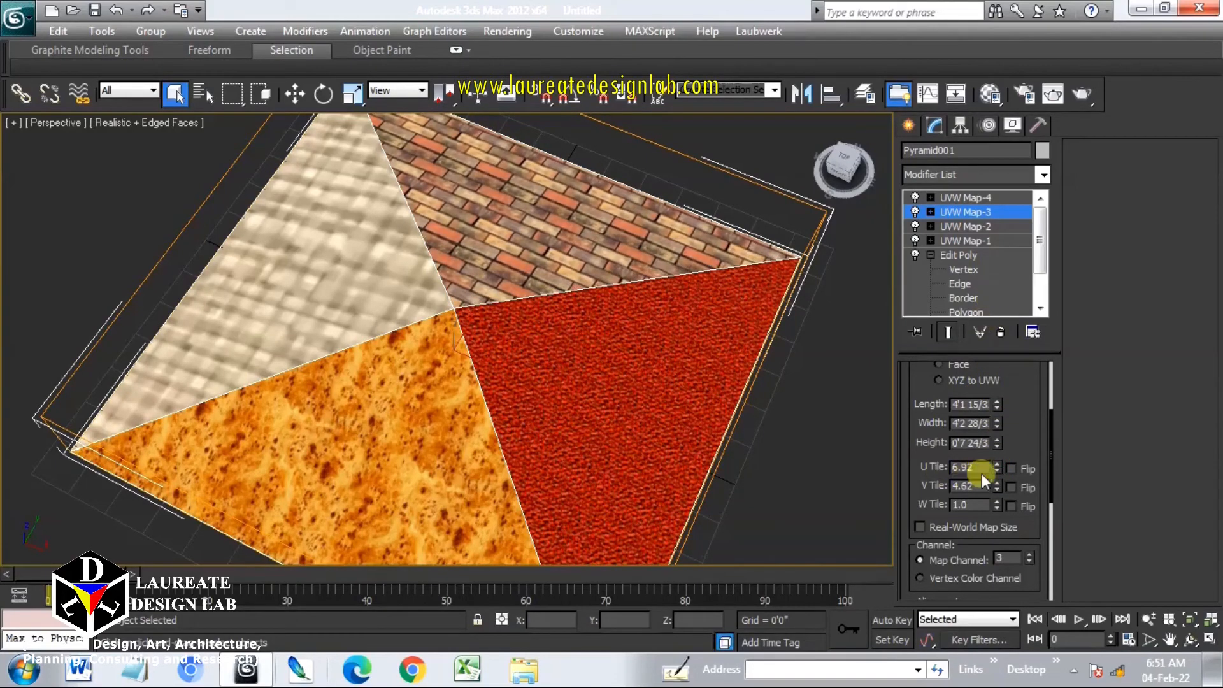
drag(996, 488, 1001, 589)
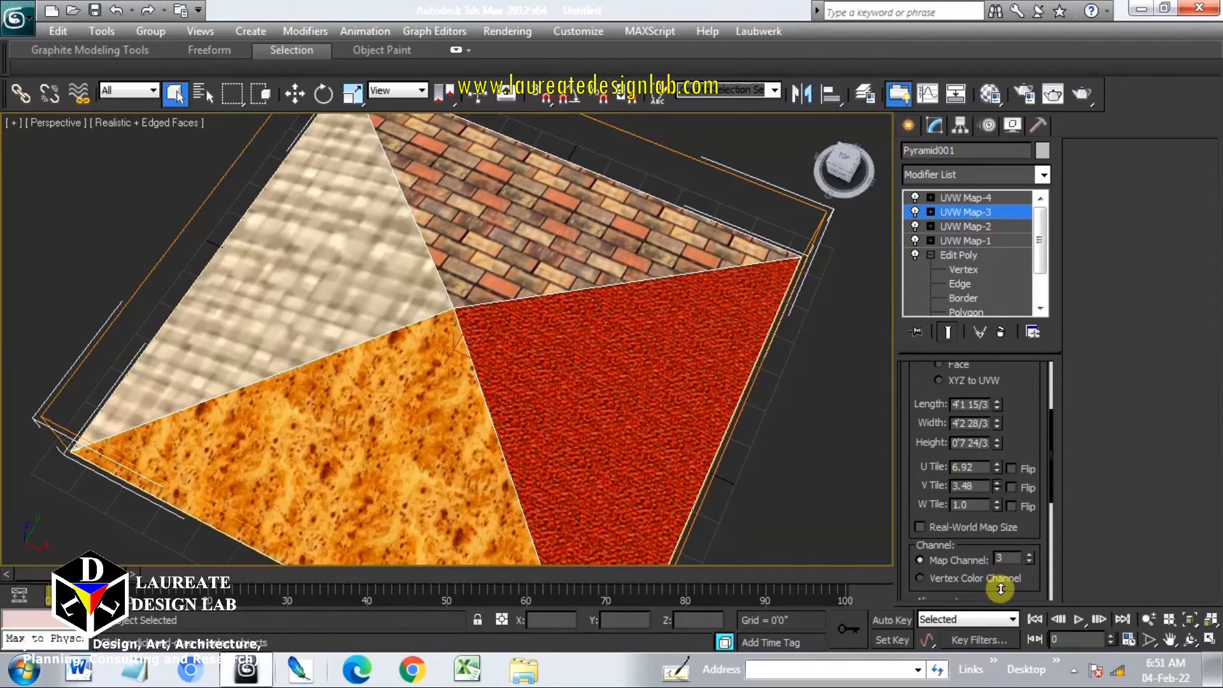
Set UVW Map-4's tiling to about 8.43 for U and 6.42 for V
middle_drag(562, 315, 609, 353)
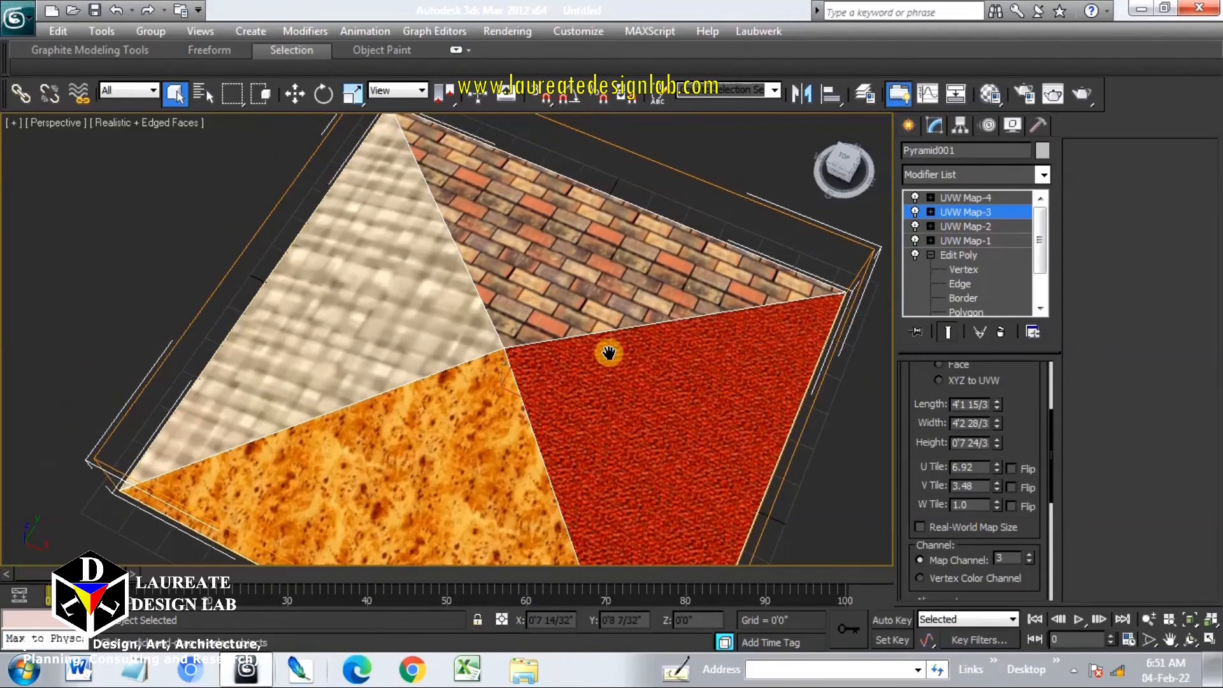
click(962, 199)
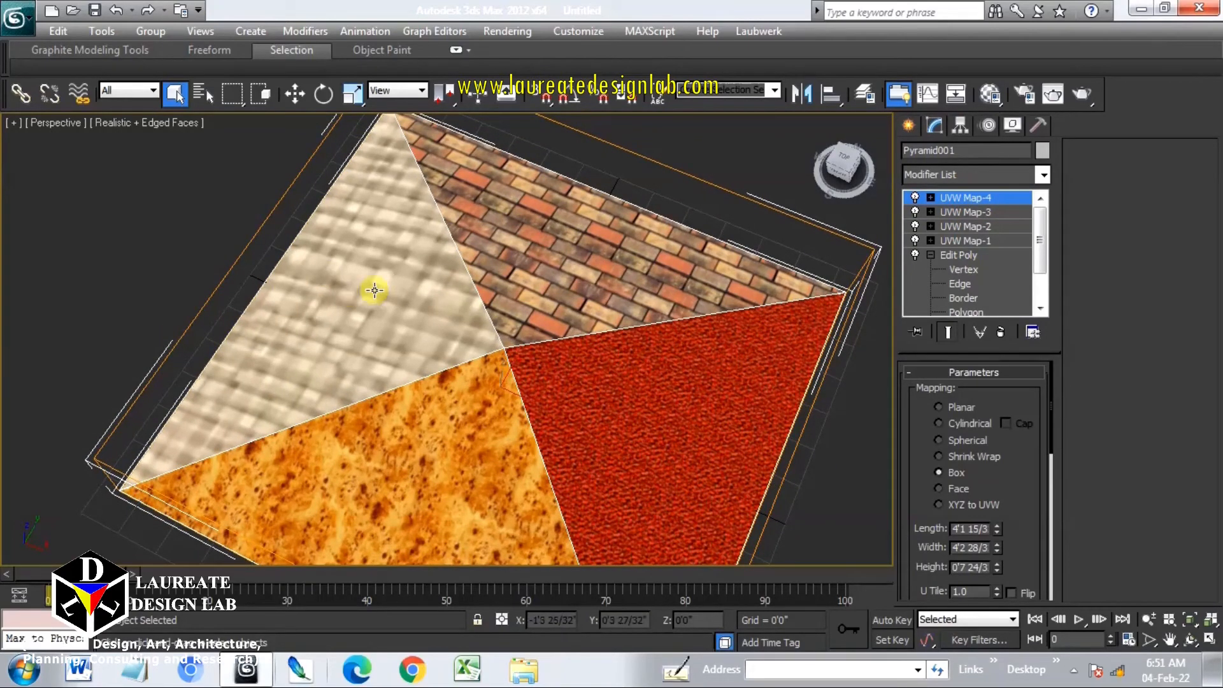
click(951, 474)
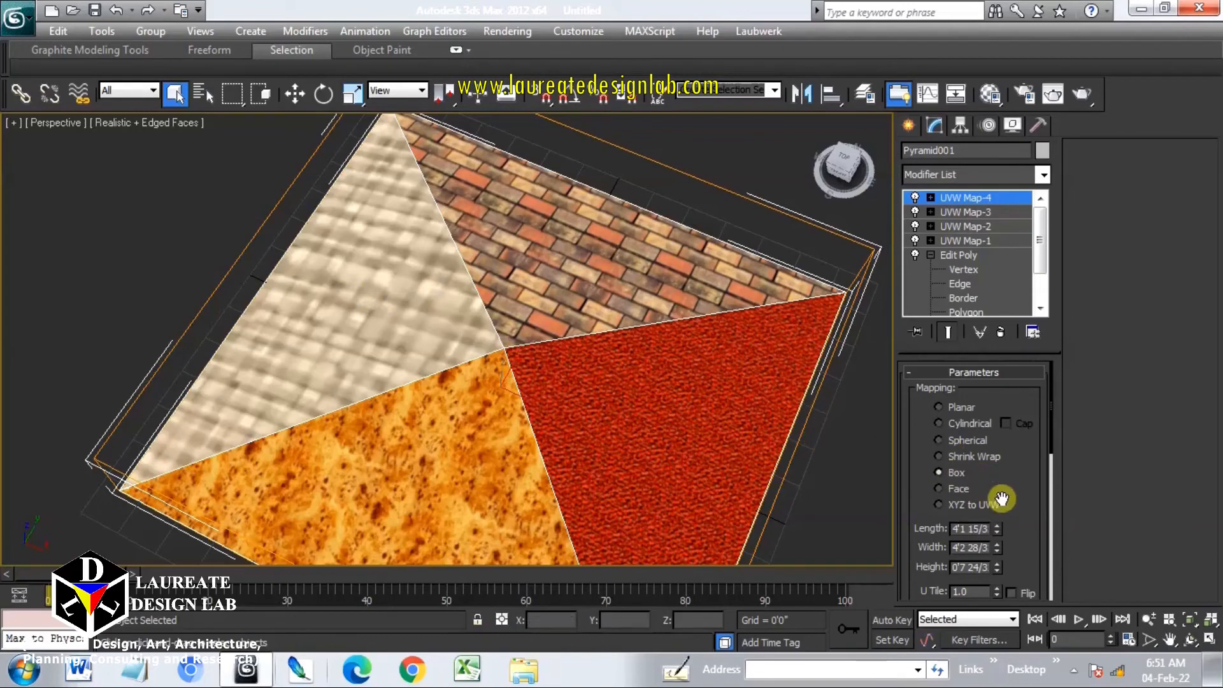
drag(1007, 488, 1015, 344)
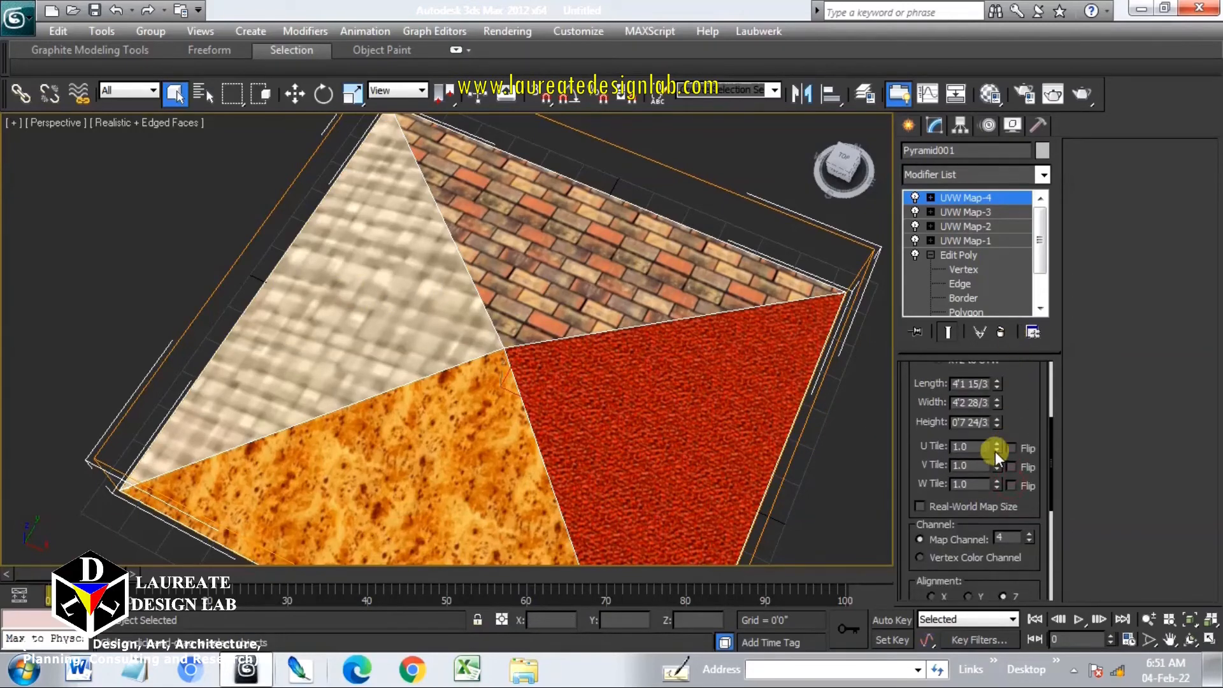
drag(997, 446, 1037, 37)
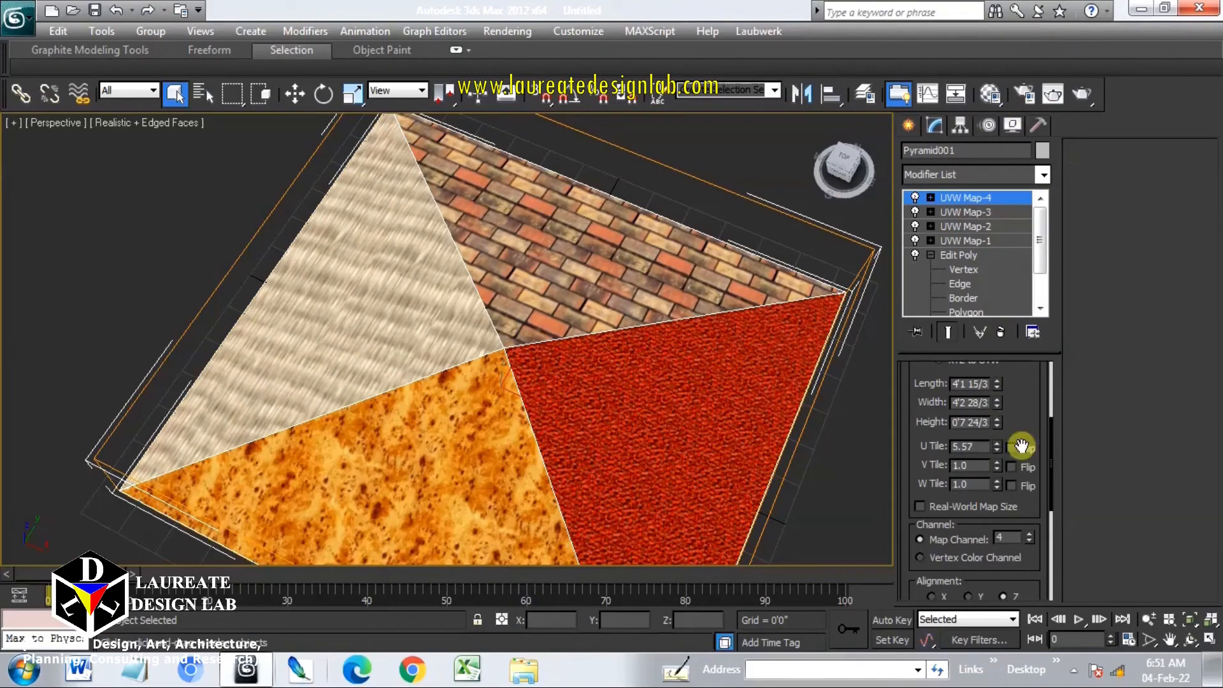
drag(998, 465, 1014, 294)
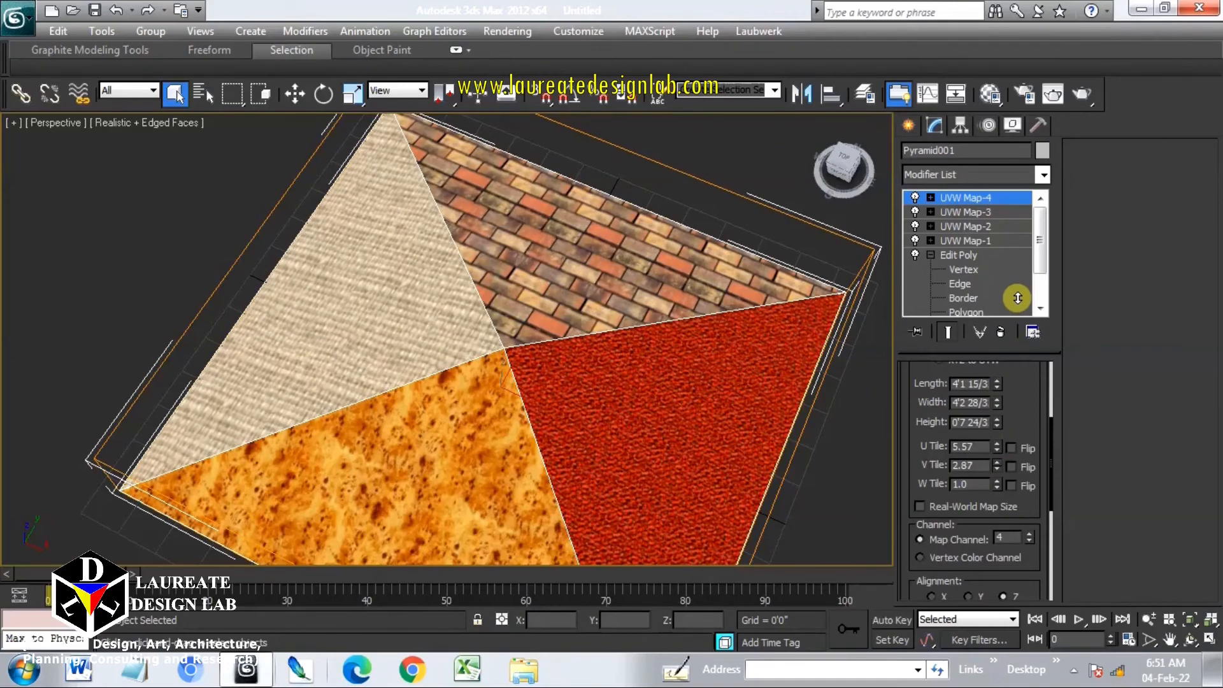
drag(991, 446, 1015, 238)
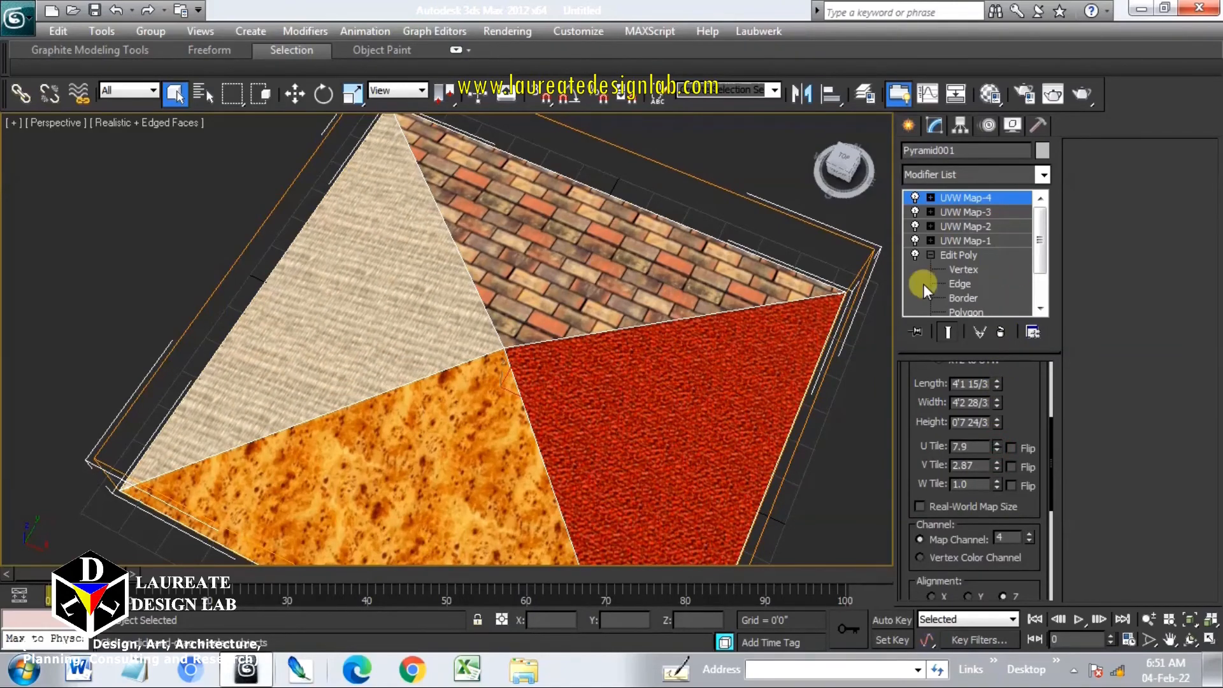
alt+middle_drag(671, 387, 705, 379)
middle_drag(557, 442, 558, 376)
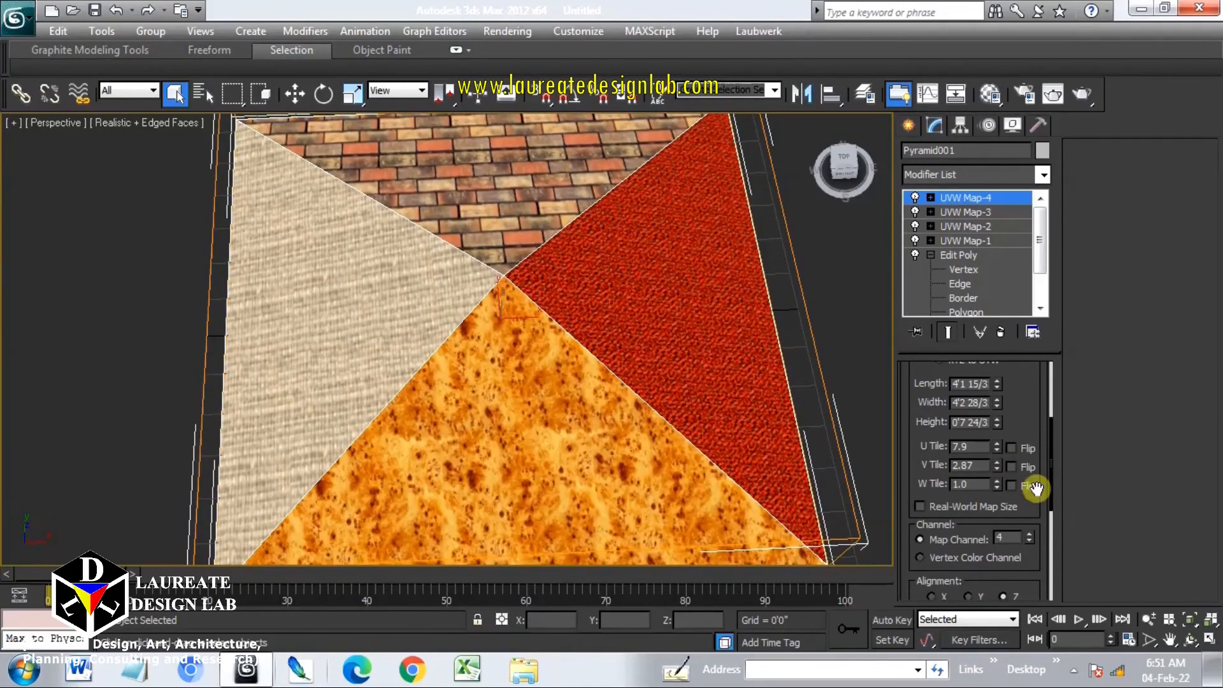
drag(996, 444, 998, 386)
drag(998, 473, 1036, 137)
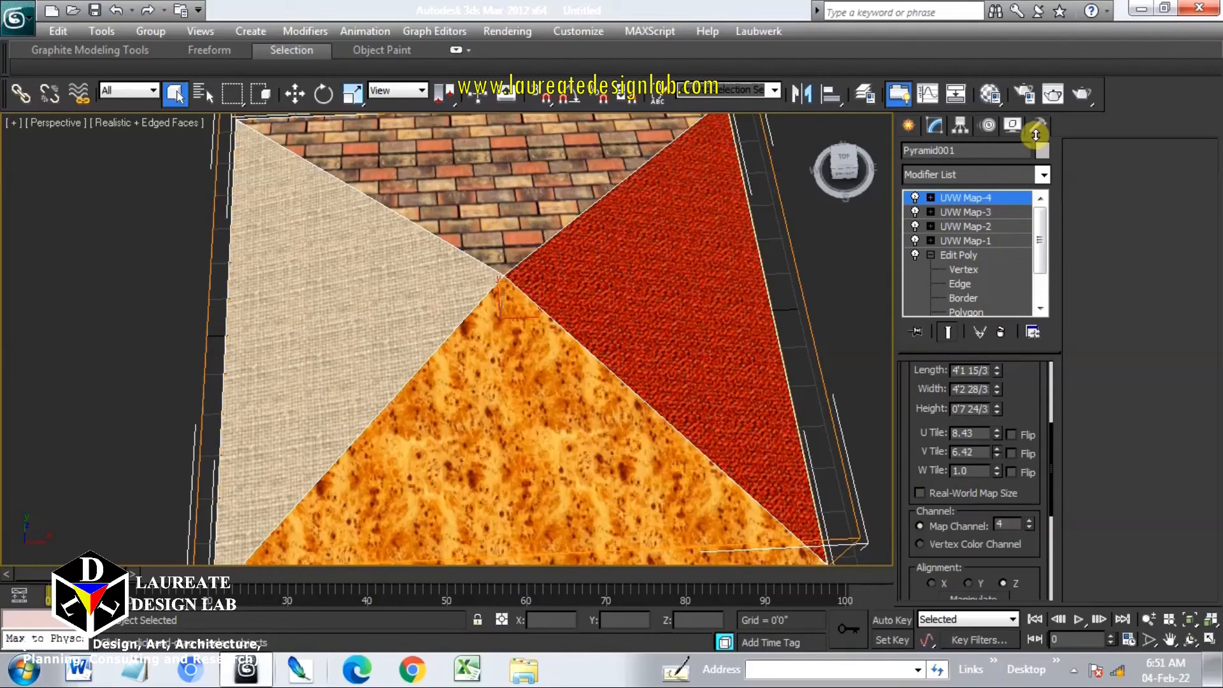
Inspect the retiled textures on all pyramid faces in an expanded viewport
alt+middle_drag(433, 311, 502, 296)
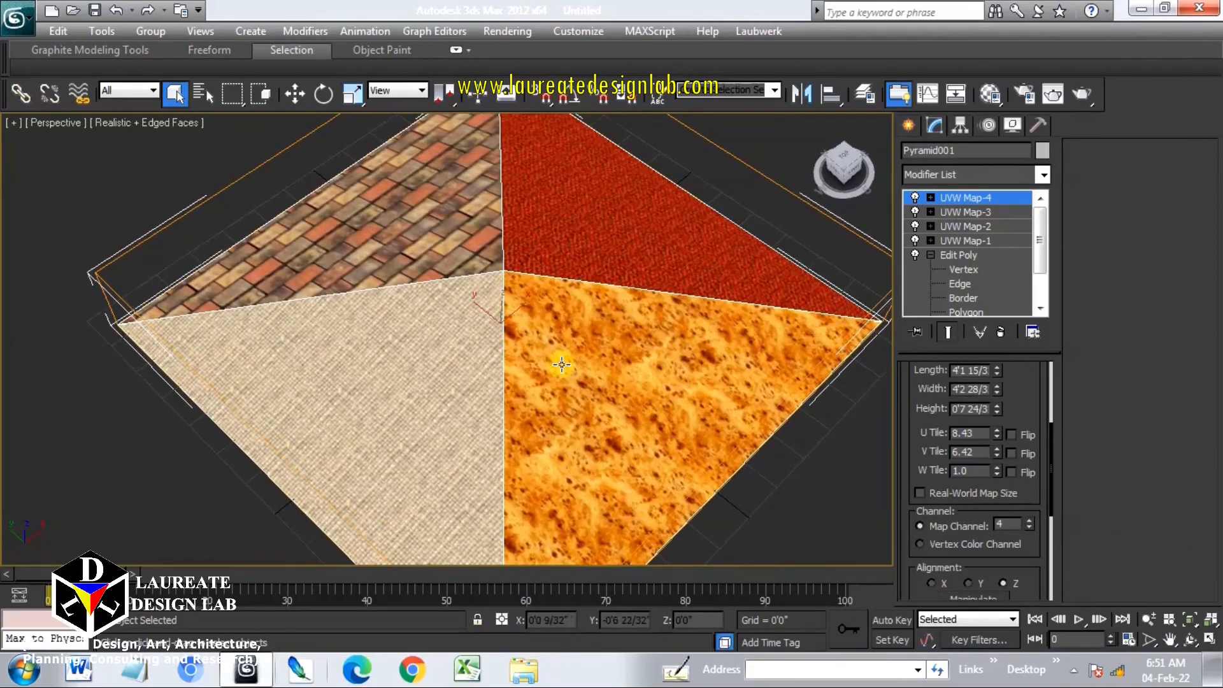
key(ctrl+x)
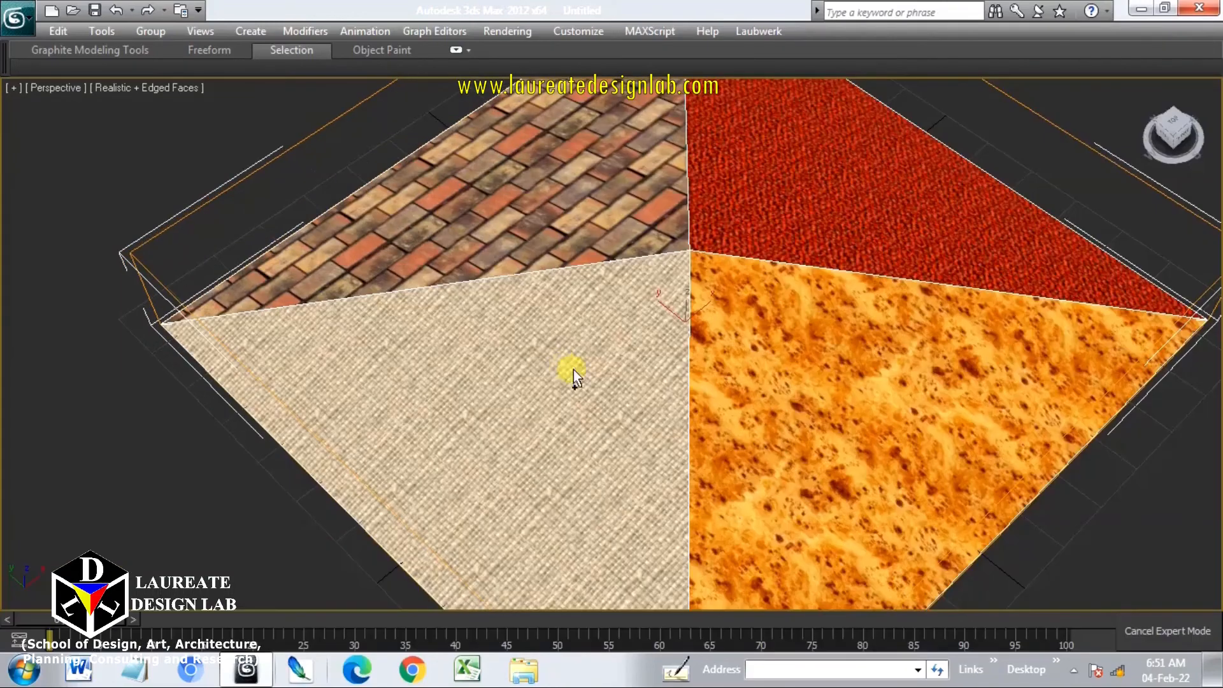
scroll(519, 412, down, 5)
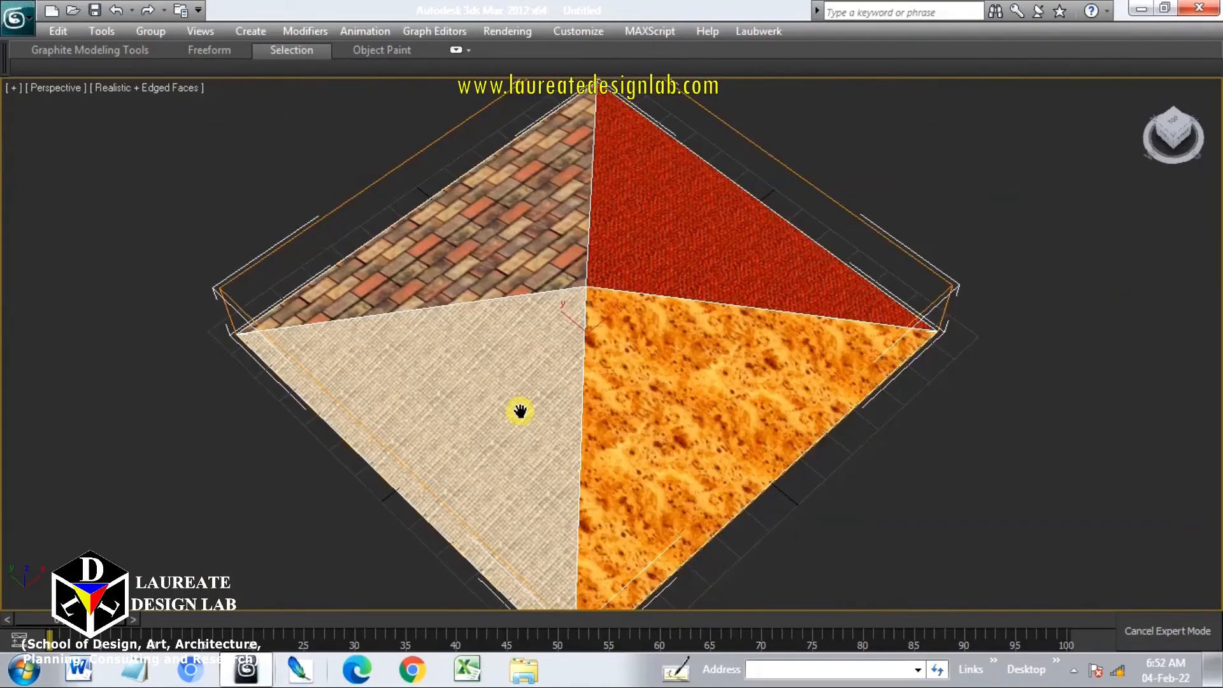
mouse_move(519, 412)
middle_down()
mouse_move(529, 387)
mouse_move(505, 363)
mouse_move(508, 410)
middle_up()
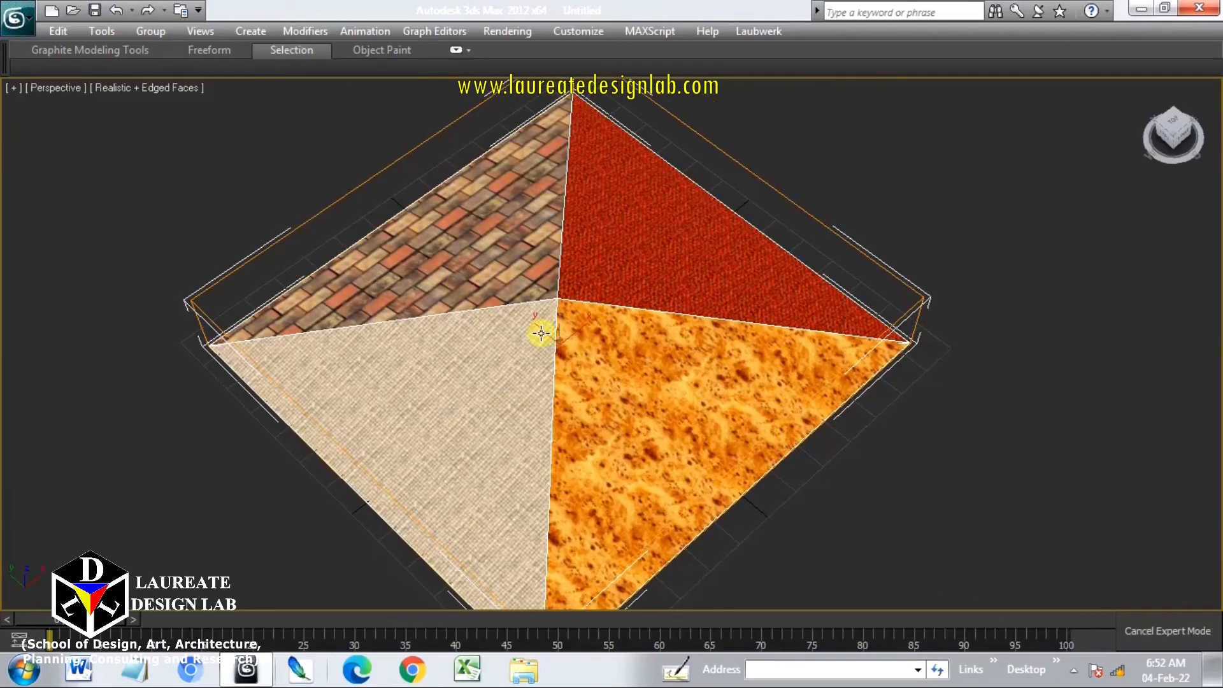
key(ctrl+x)
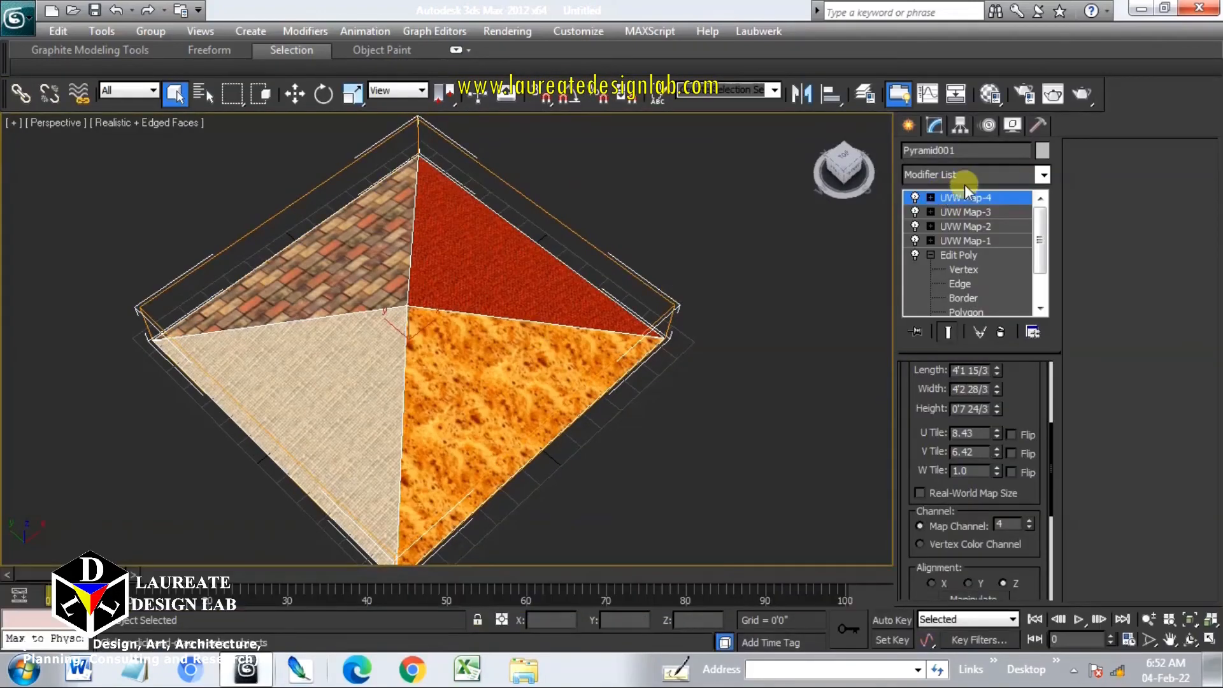